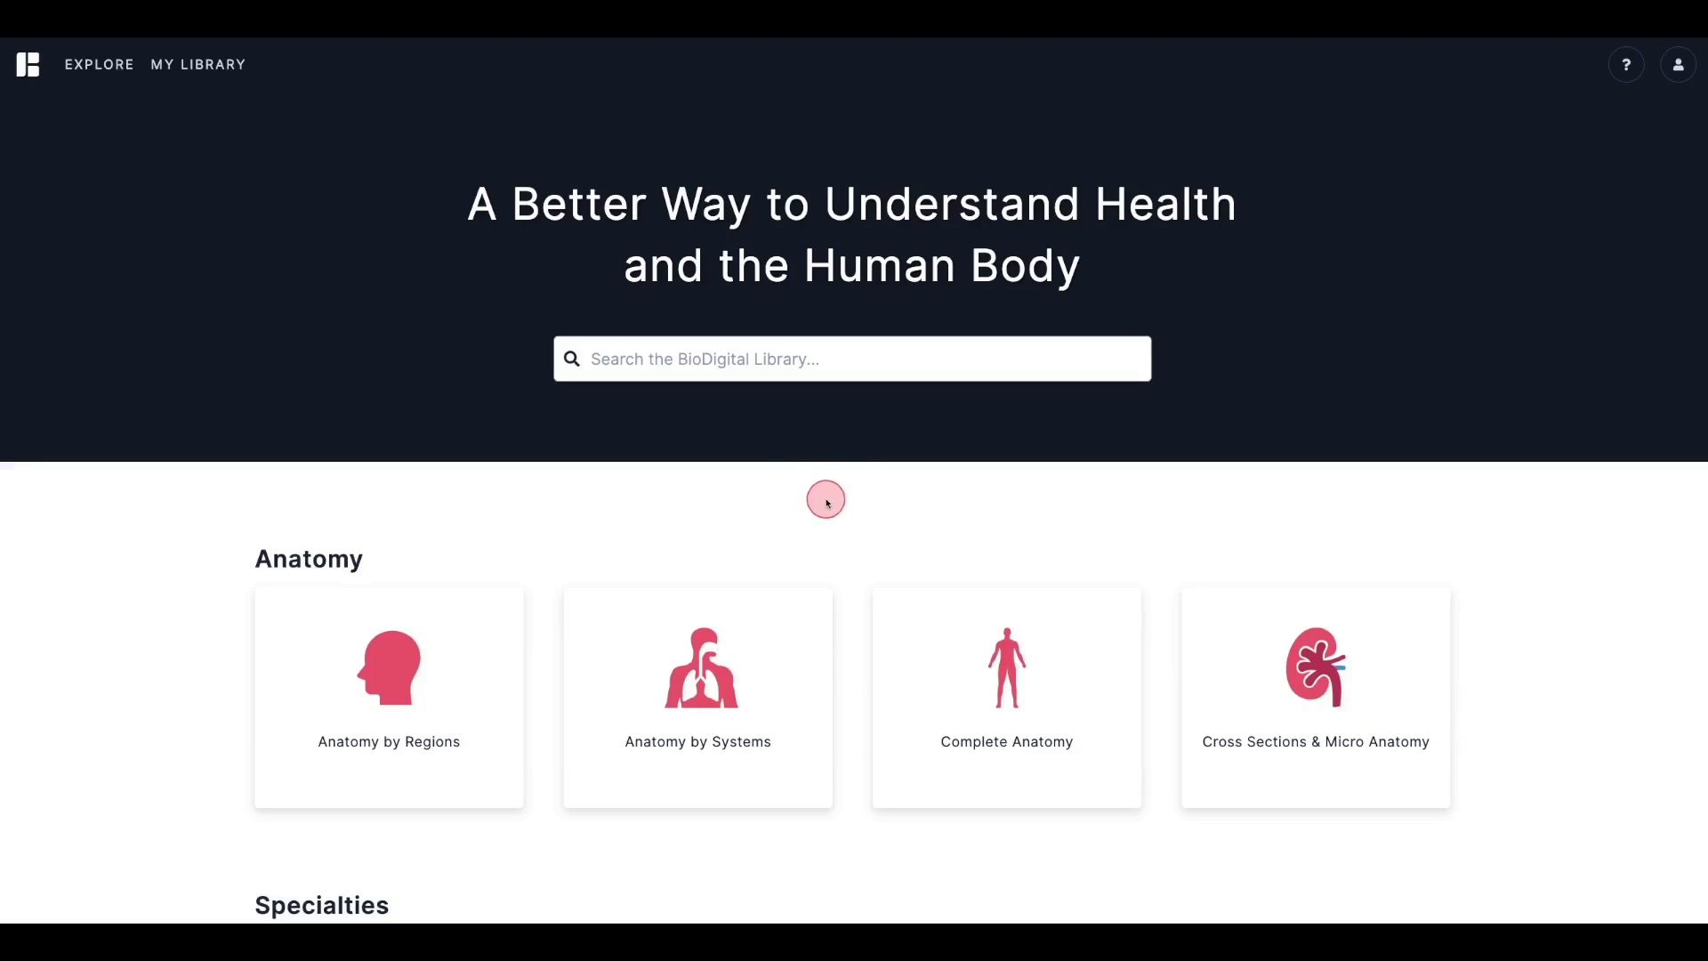
# Browse the Explore library's All Models grid and open the Abdominal Wall tour
pyautogui.click(108, 68)
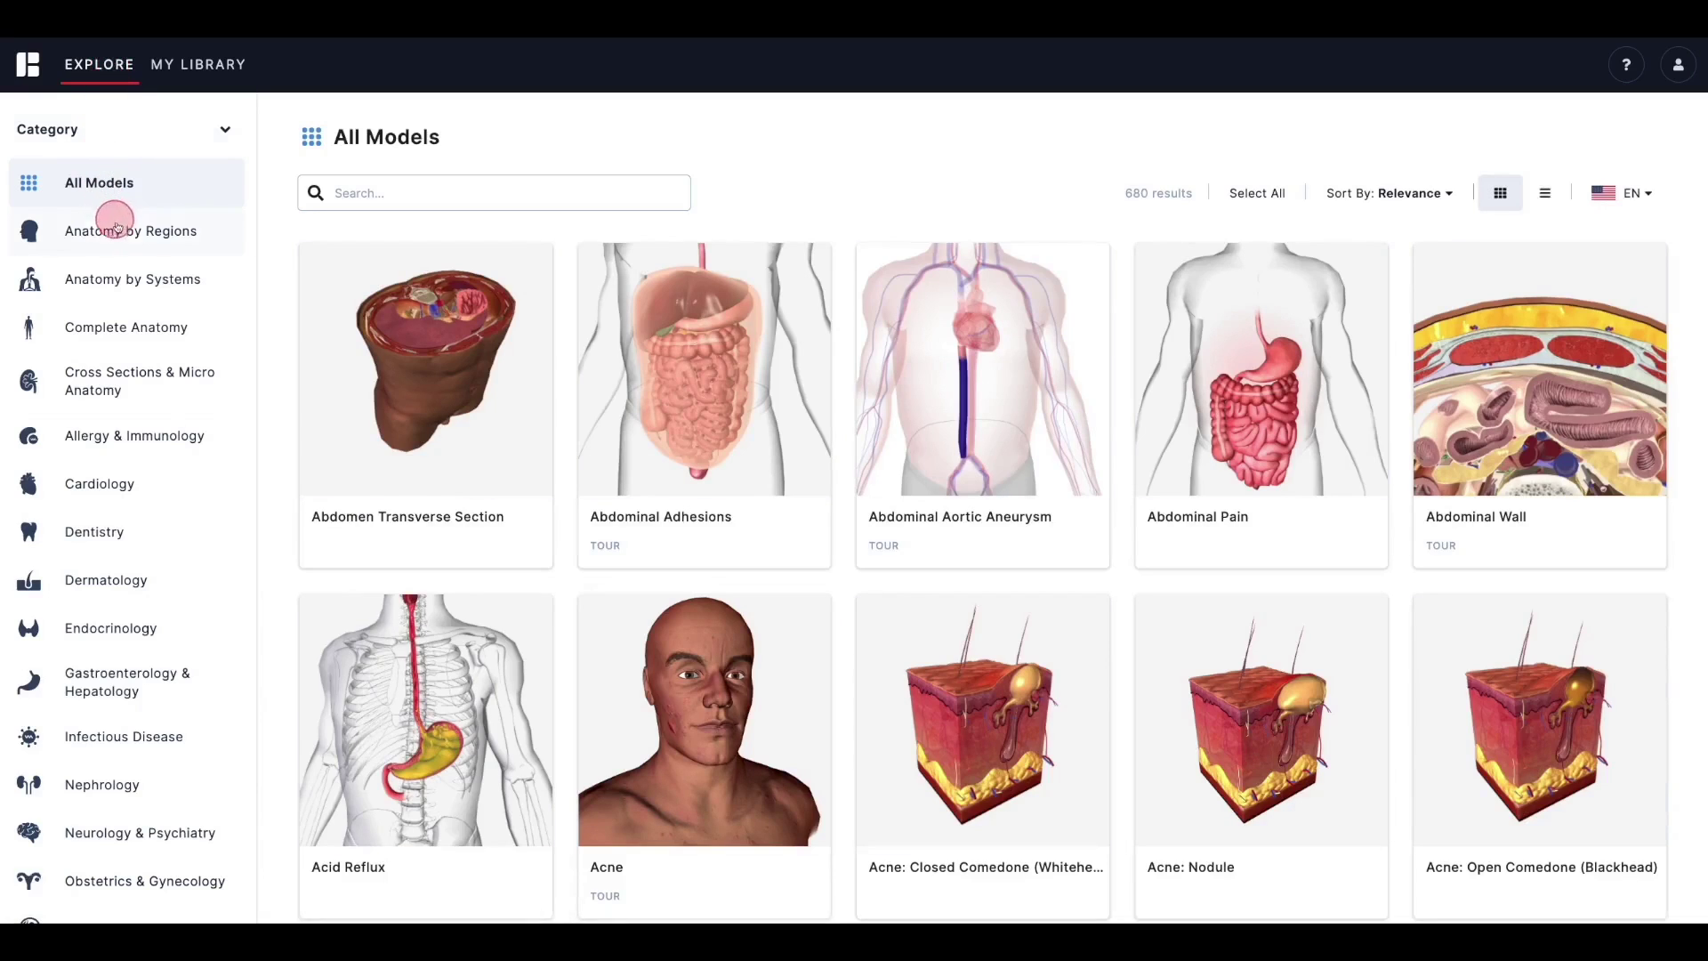
pyautogui.scroll(-2, 270, 239)
pyautogui.scroll(-1, 269, 238)
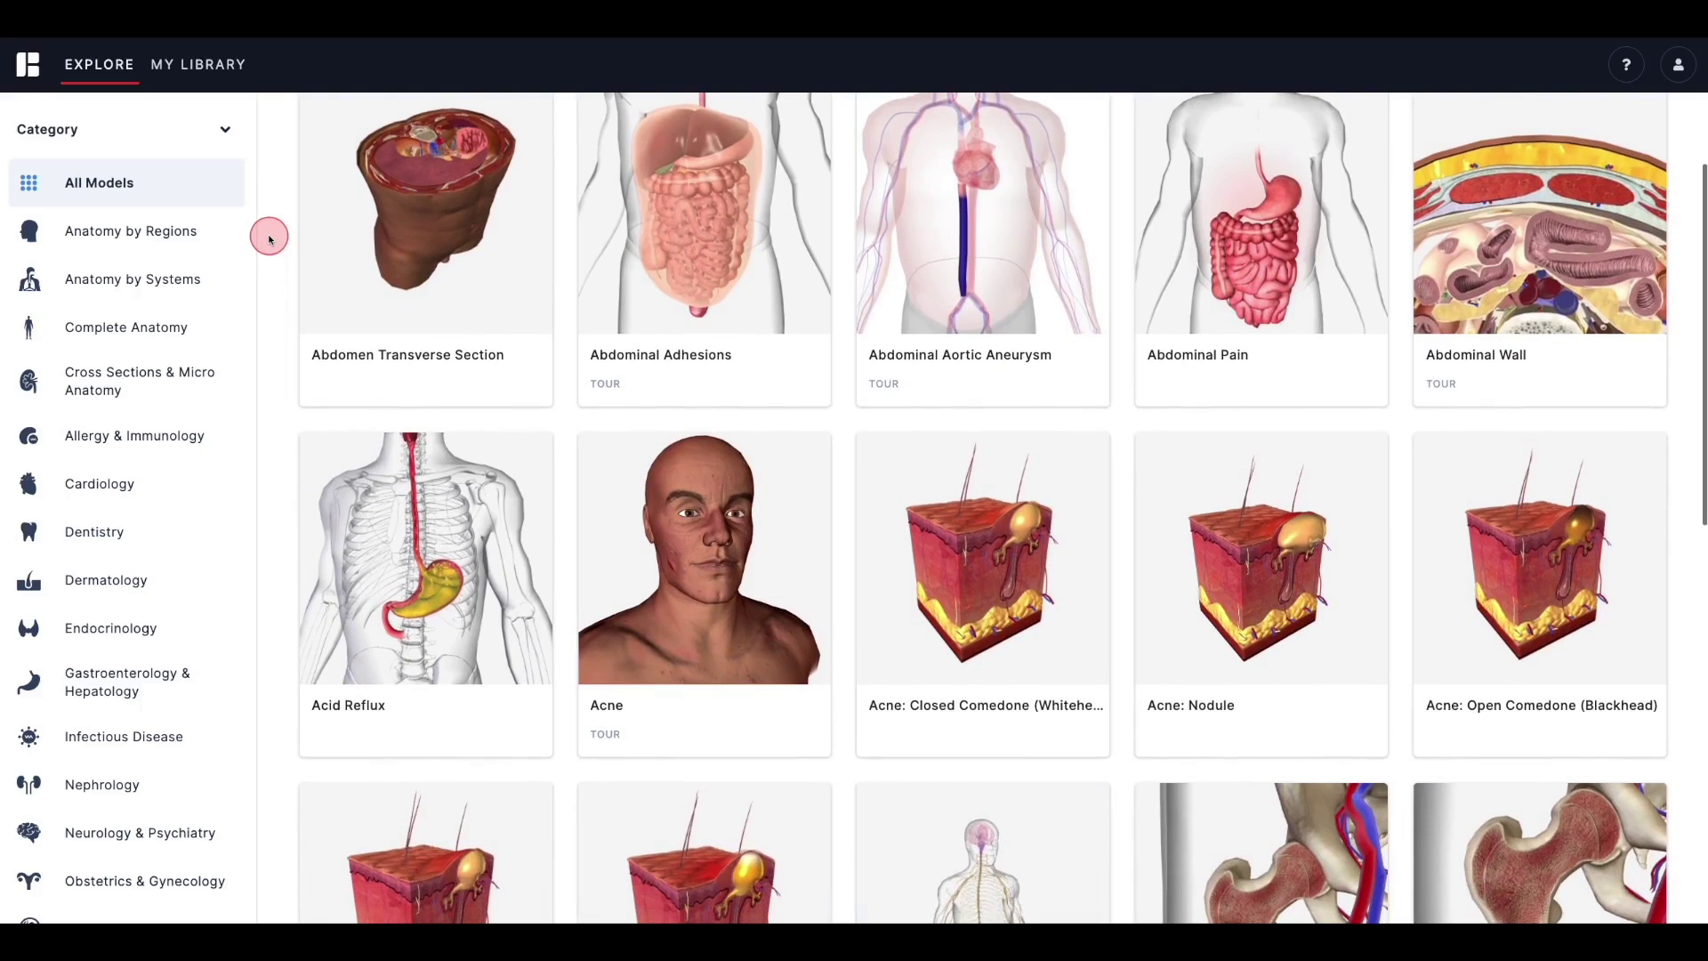
pyautogui.scroll(2, 269, 238)
pyautogui.moveTo(692, 280)
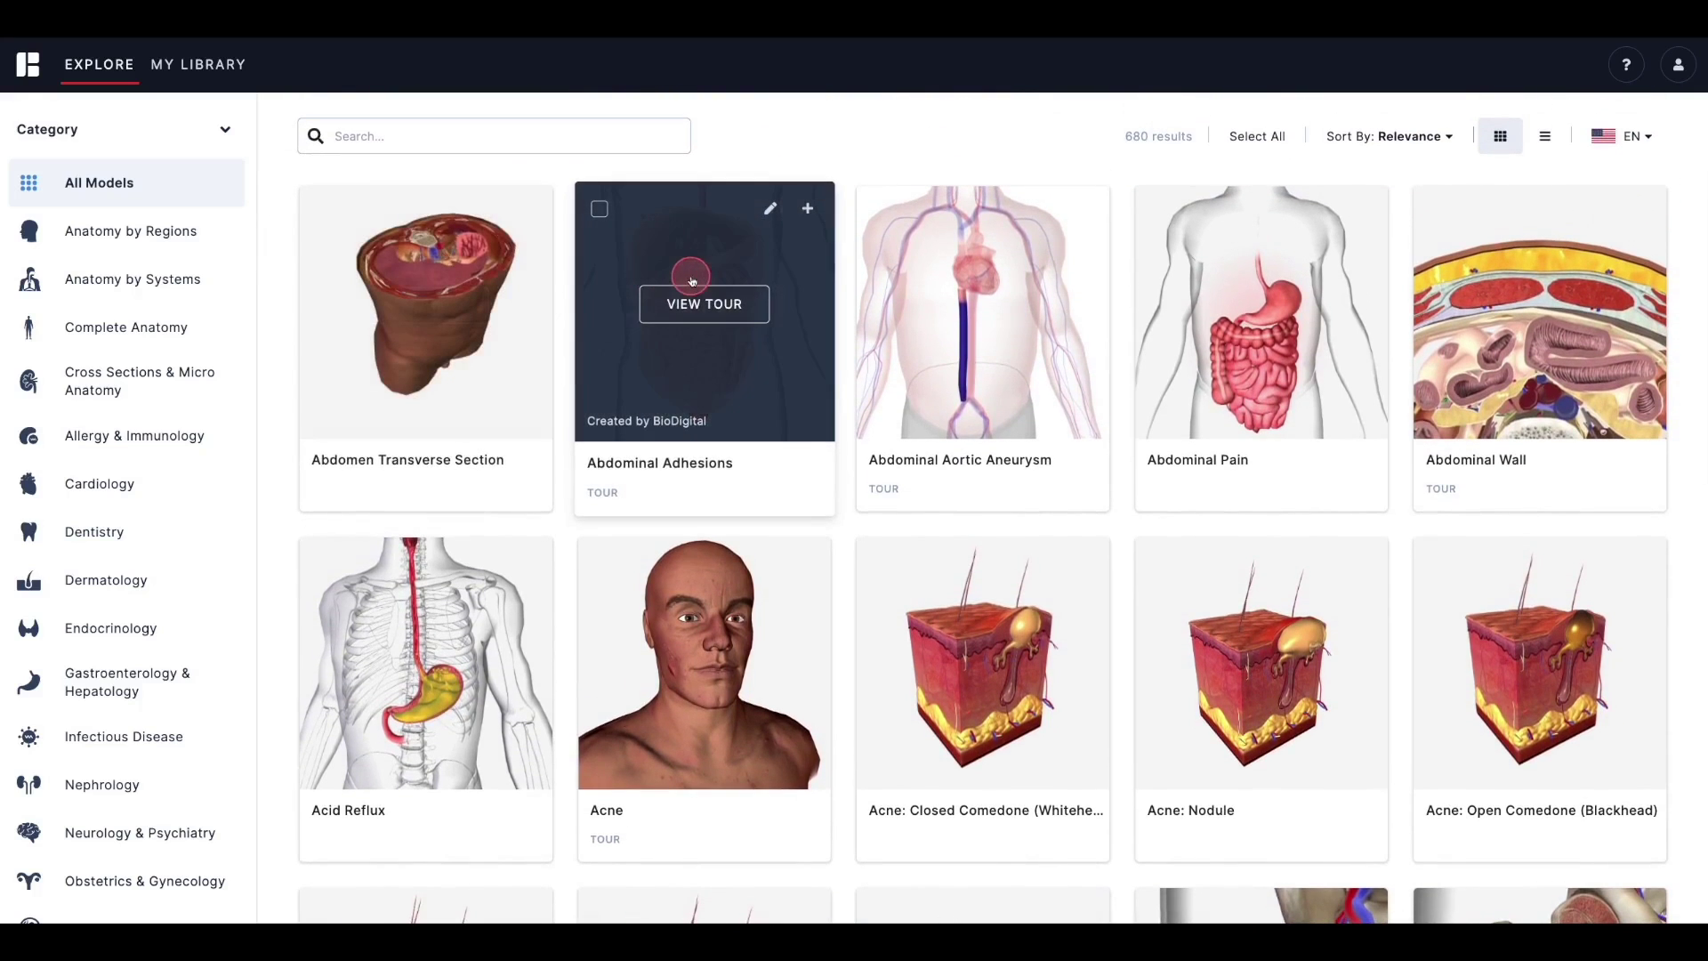
pyautogui.moveTo(1460, 349)
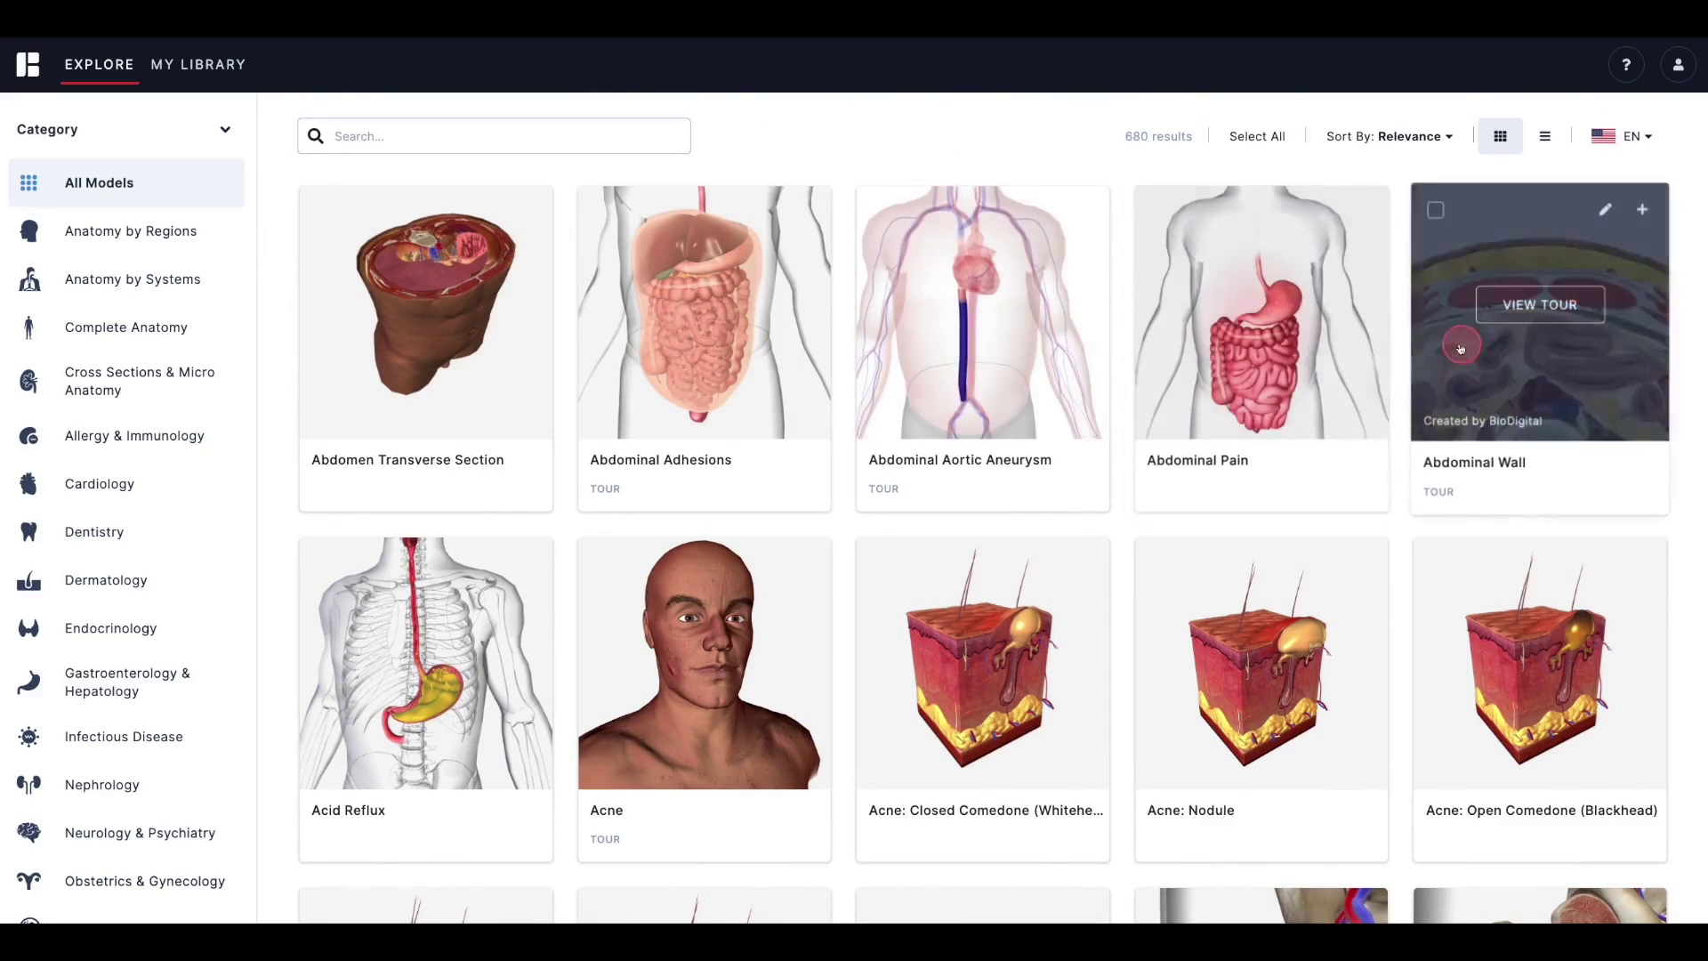
pyautogui.click(1530, 305)
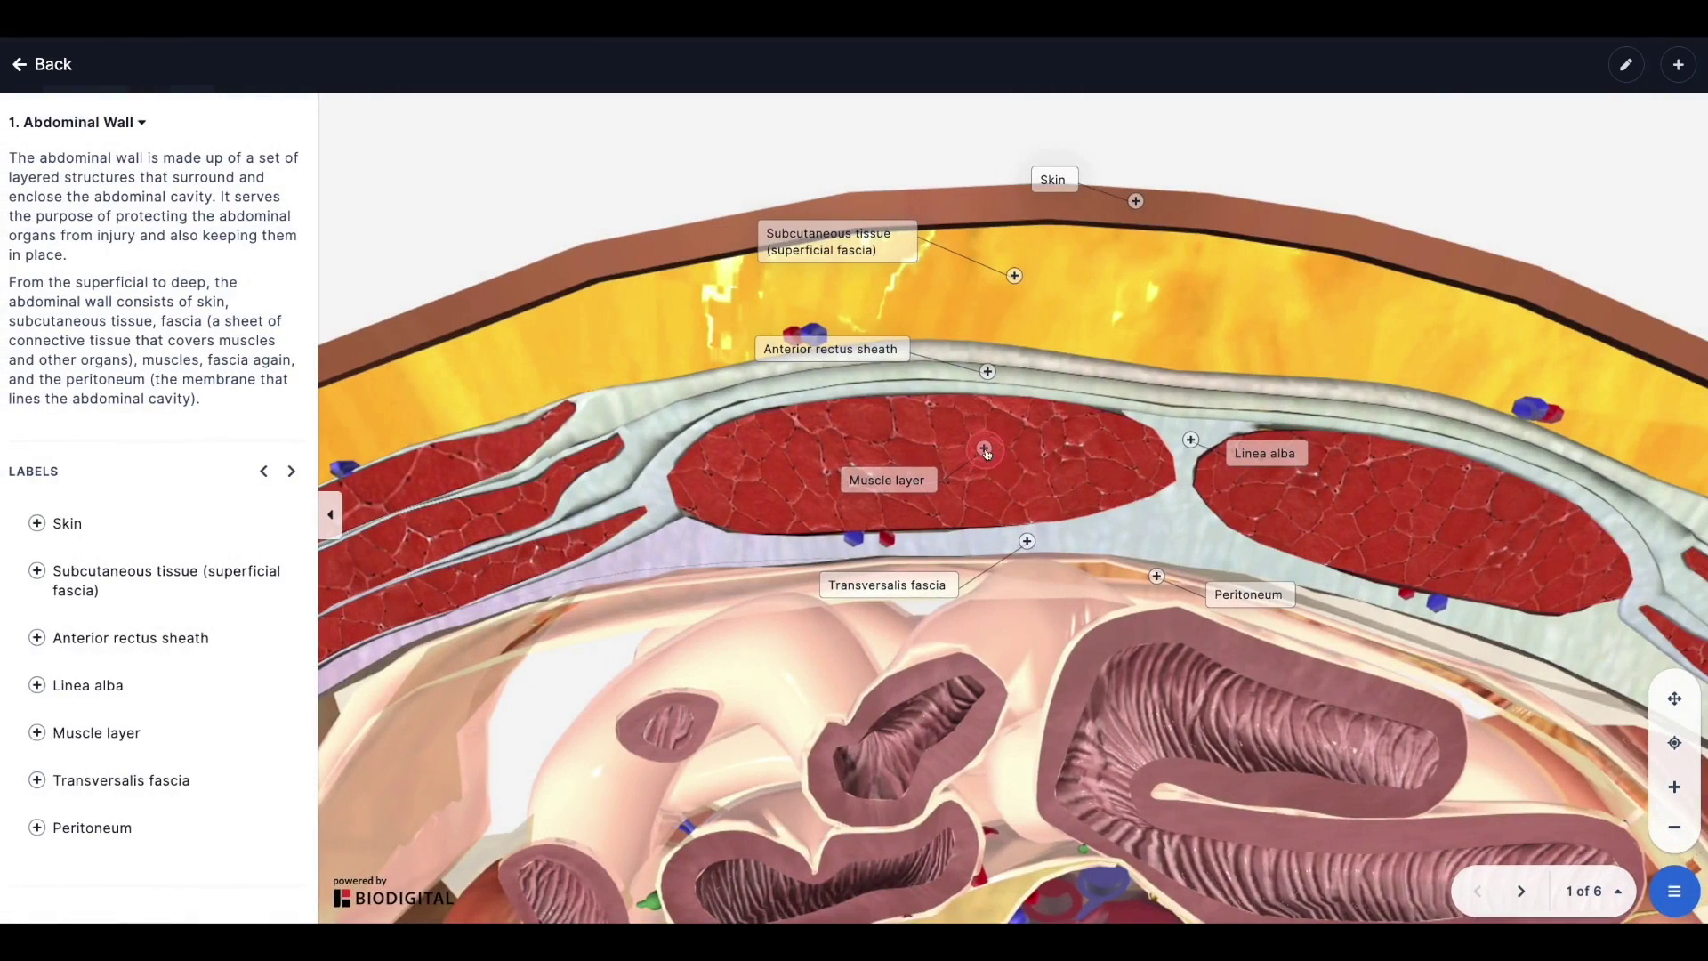
# Reposition the Muscle layer, Subcutaneous tissue and Linea alba labels in the tour
pyautogui.moveTo(865, 480); pyautogui.dragTo(769, 420)
pyautogui.click(768, 422)
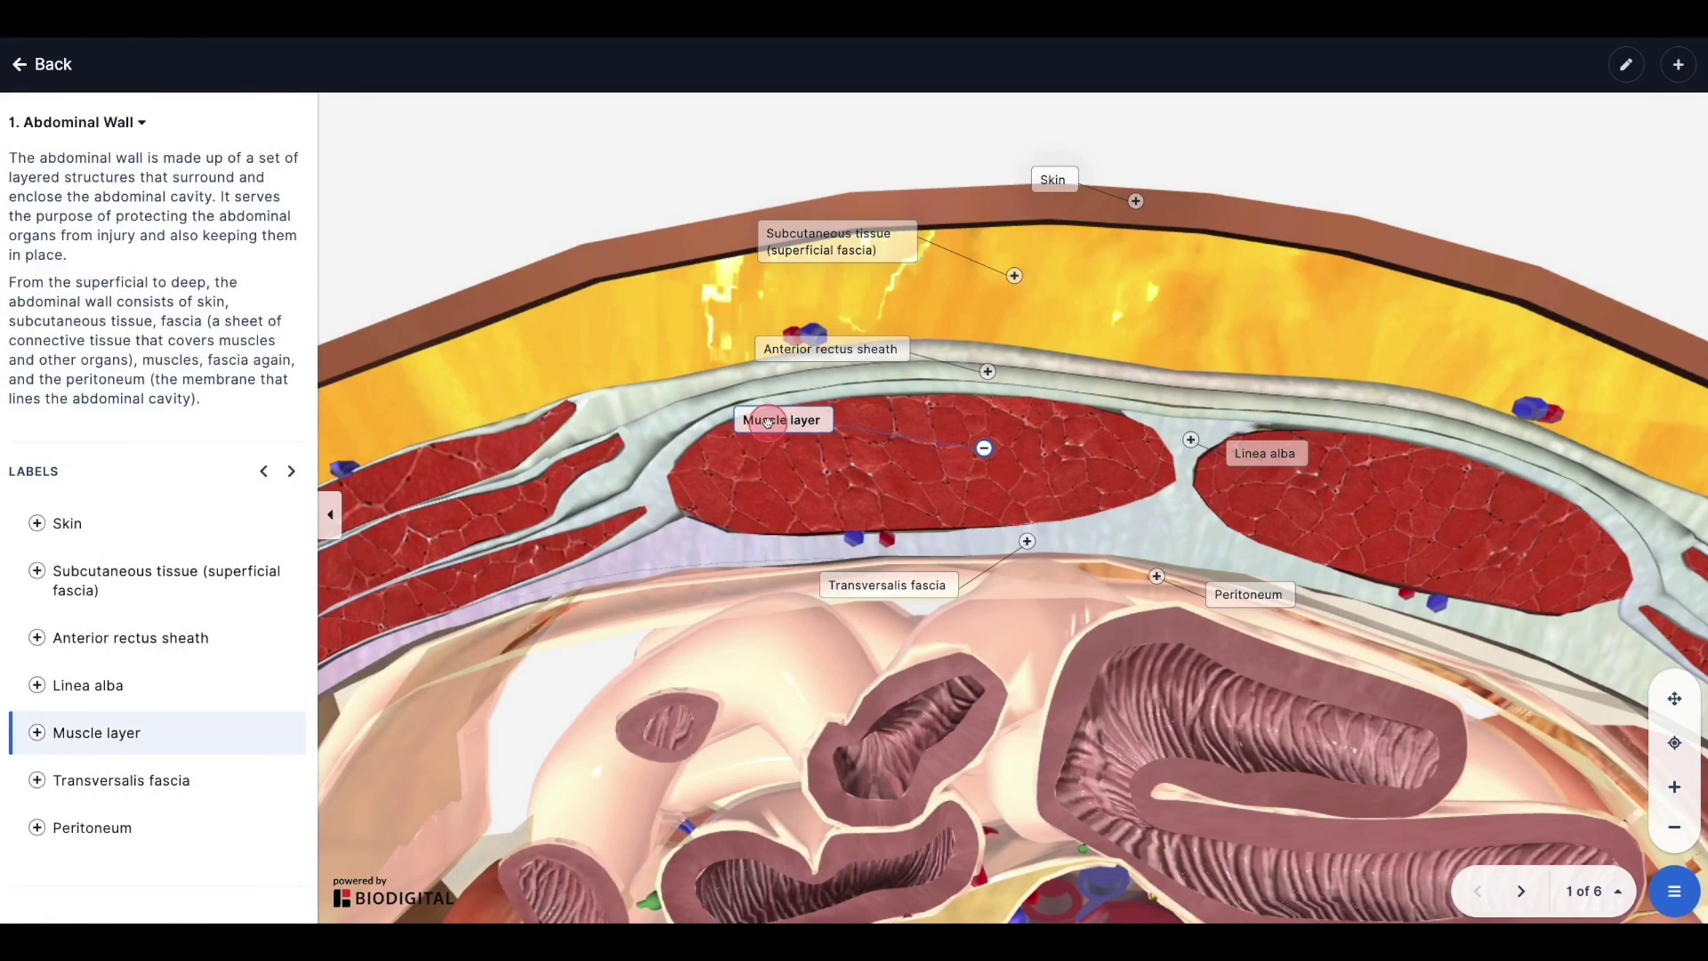
pyautogui.moveTo(851, 244); pyautogui.dragTo(775, 242)
pyautogui.moveTo(1219, 451); pyautogui.dragTo(1243, 396)
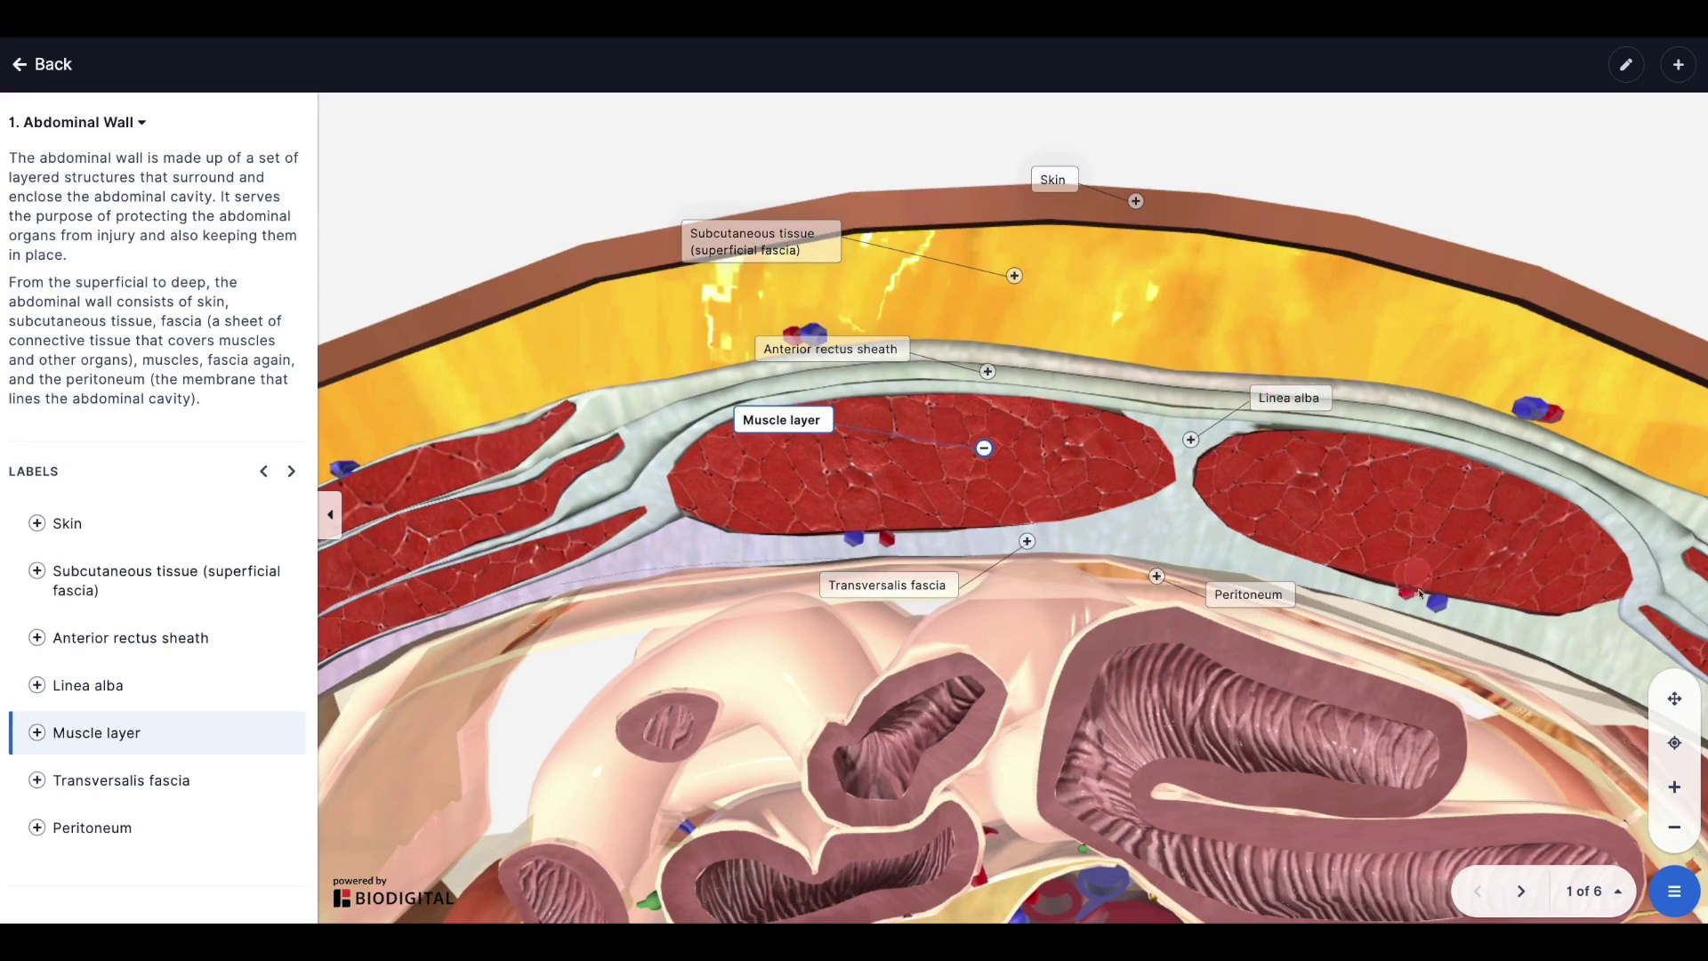
# Advance to the Skin Layers step, select Scarpa's fascia, and return to the library
pyautogui.click(1520, 892)
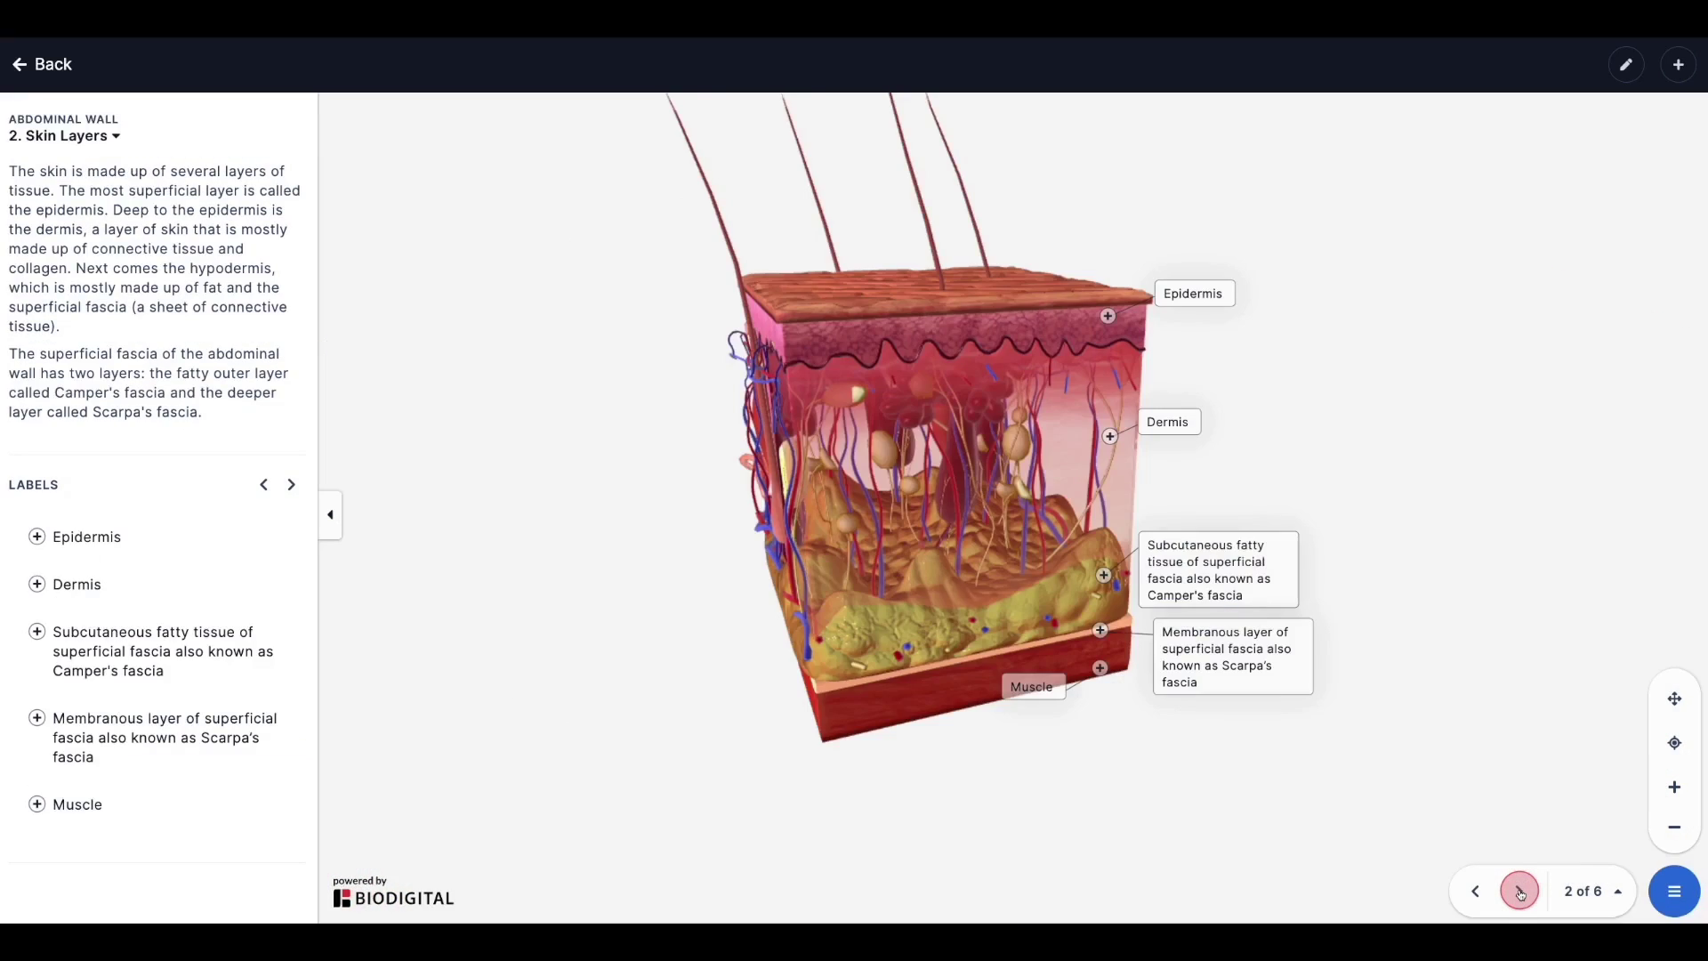
pyautogui.click(1266, 684)
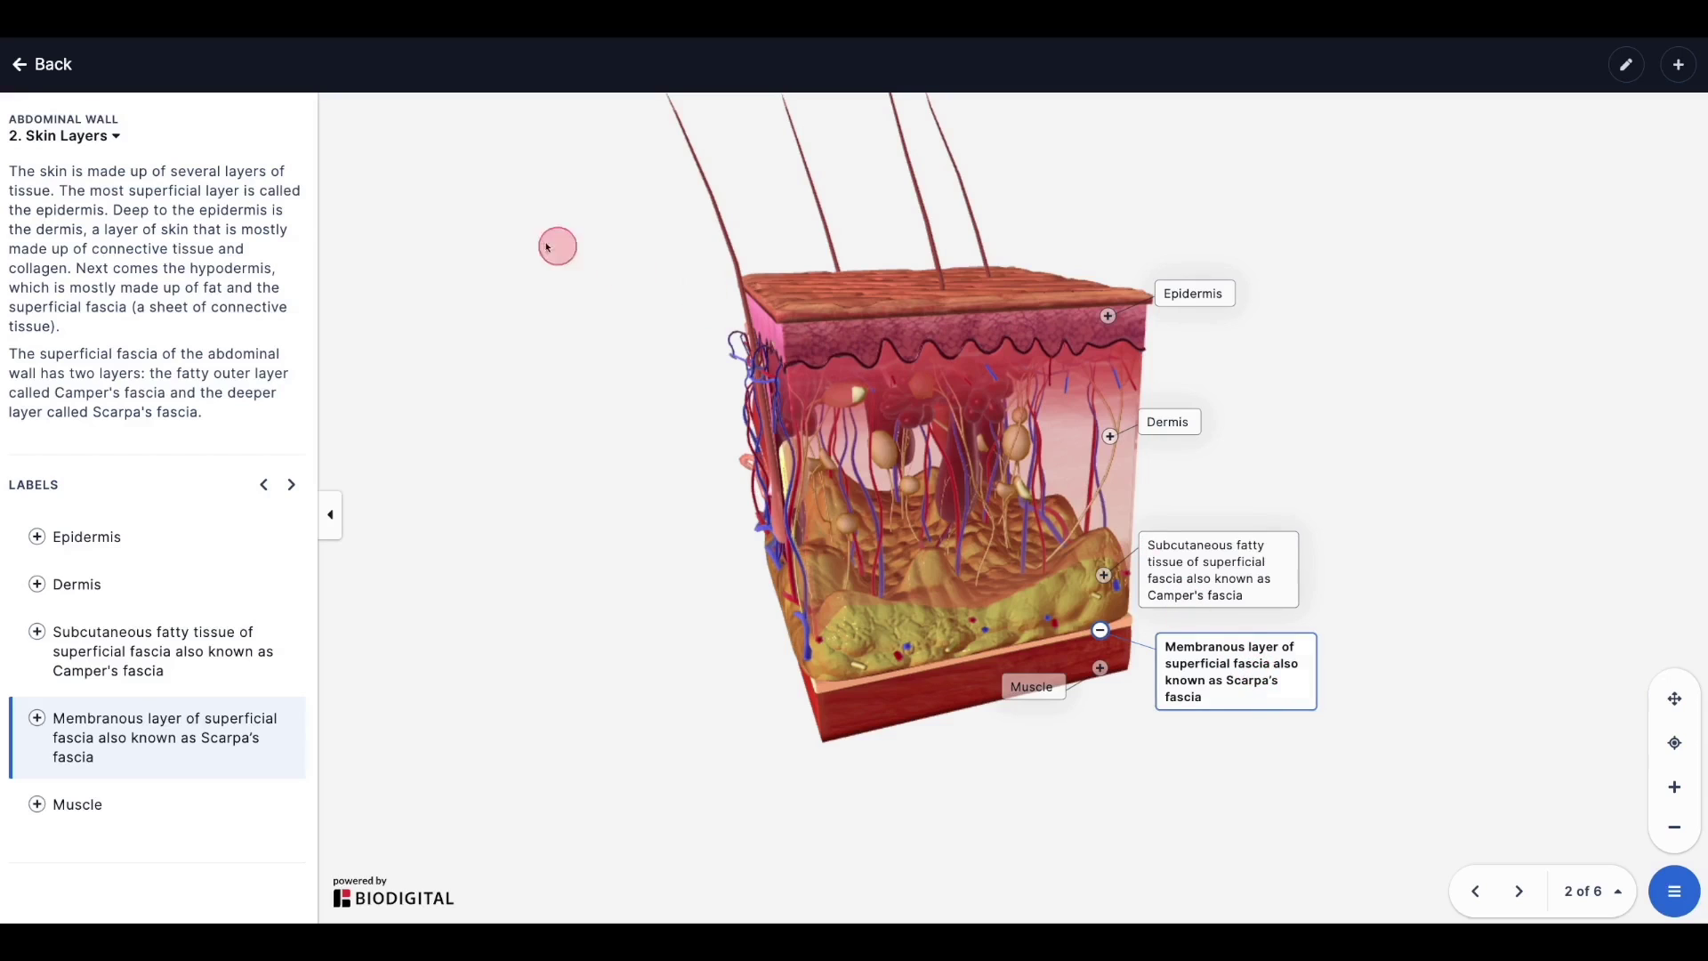
pyautogui.click(26, 62)
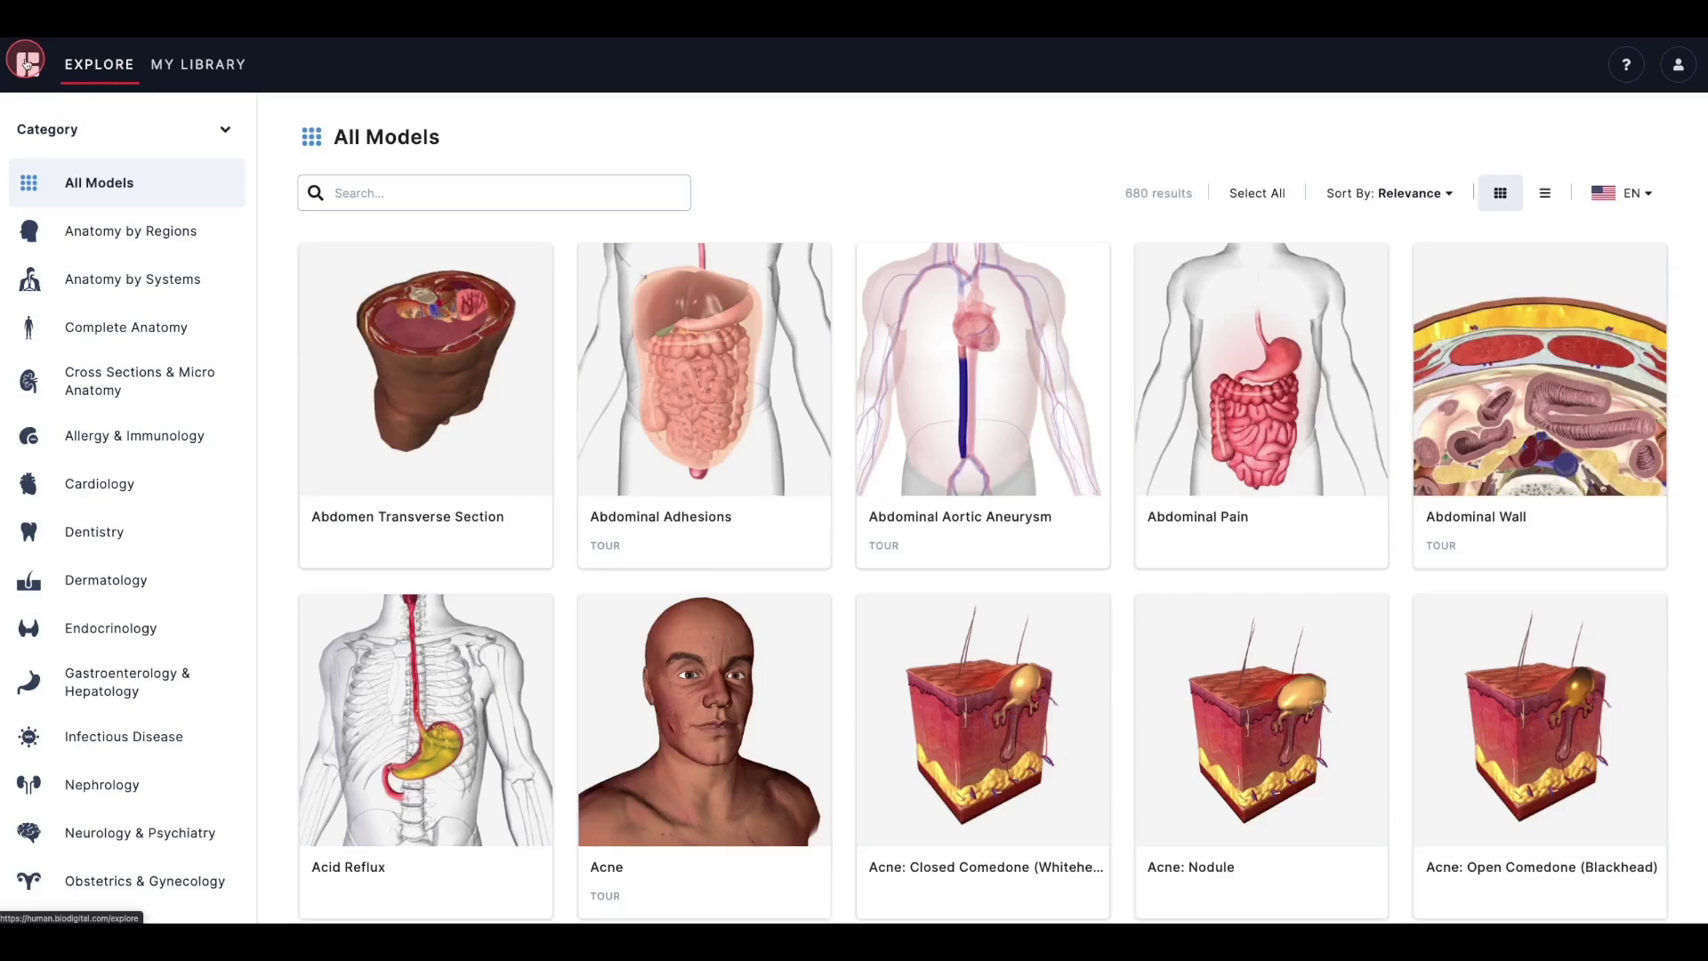
# Filter to Anatomy by Regions, customize Brain in Studio, and label the left inferior frontal gyrus
pyautogui.click(78, 236)
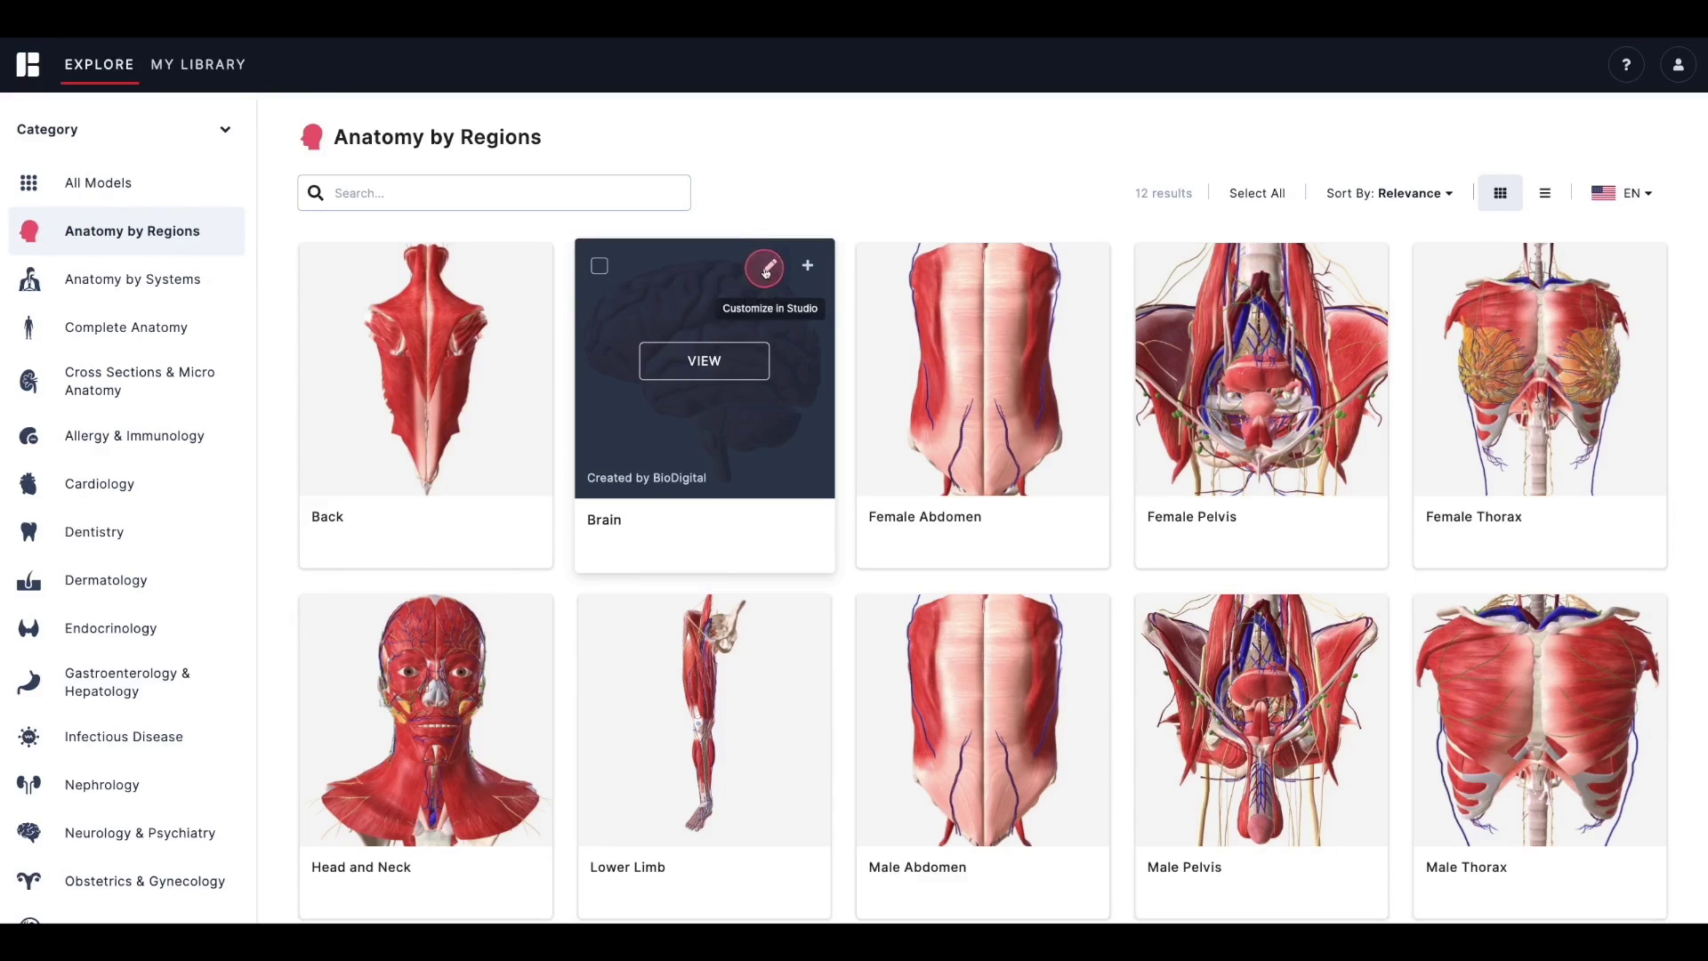
pyautogui.click(769, 265)
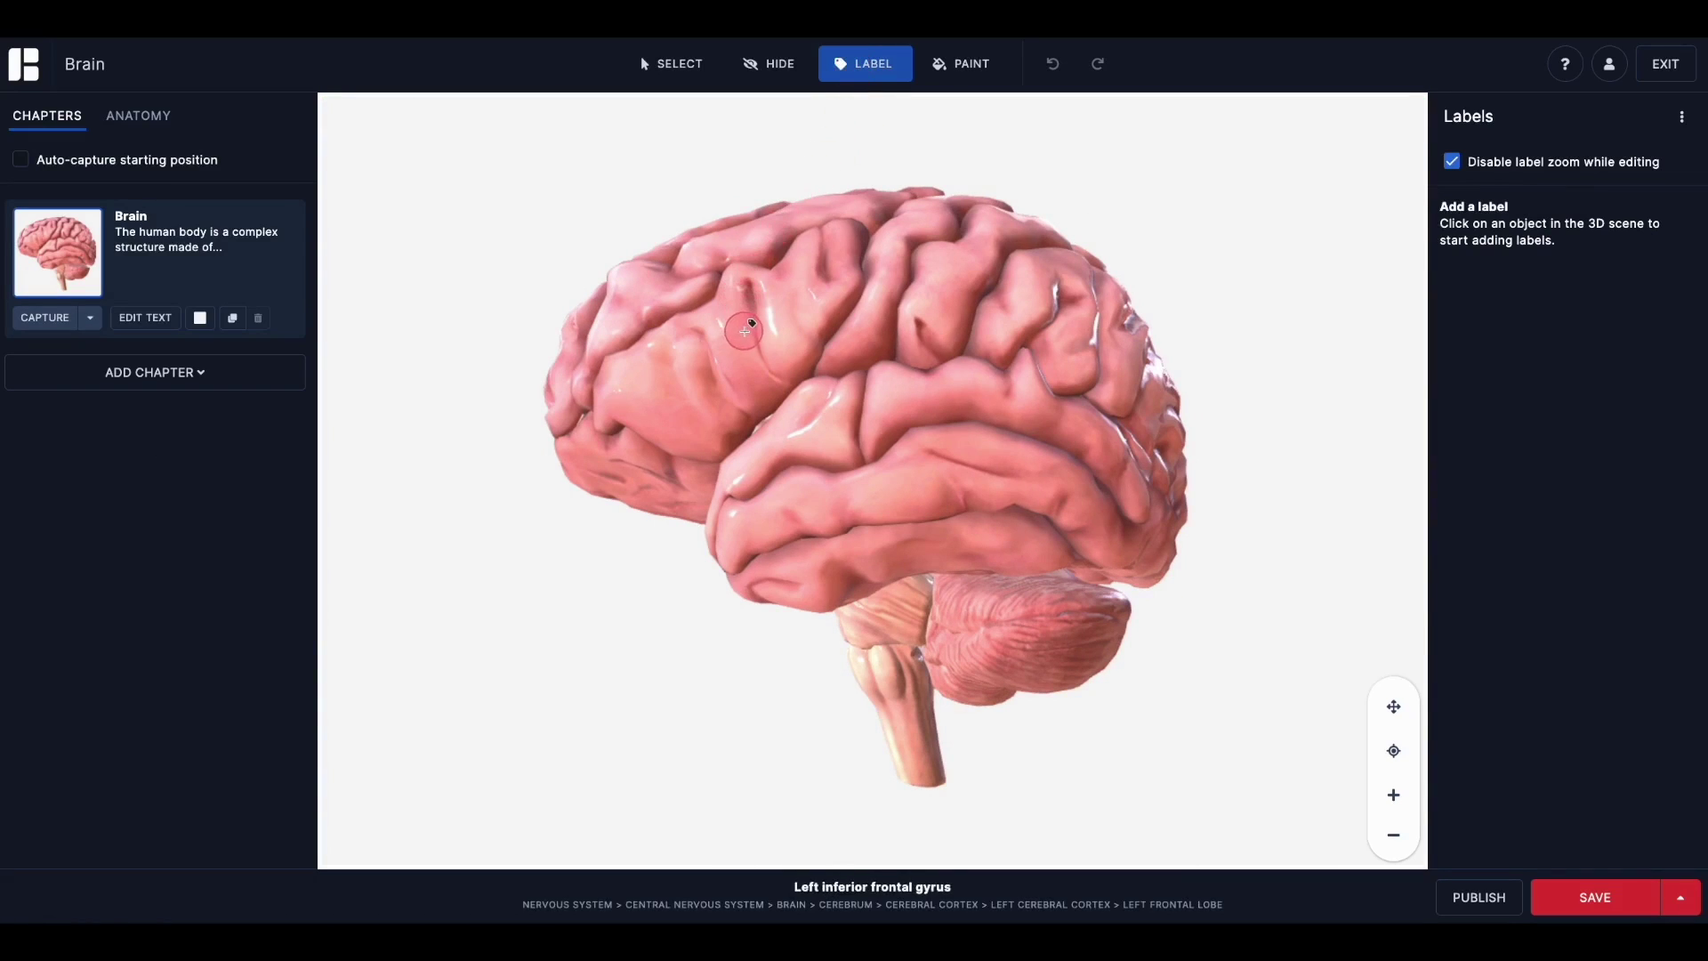
pyautogui.click(744, 331)
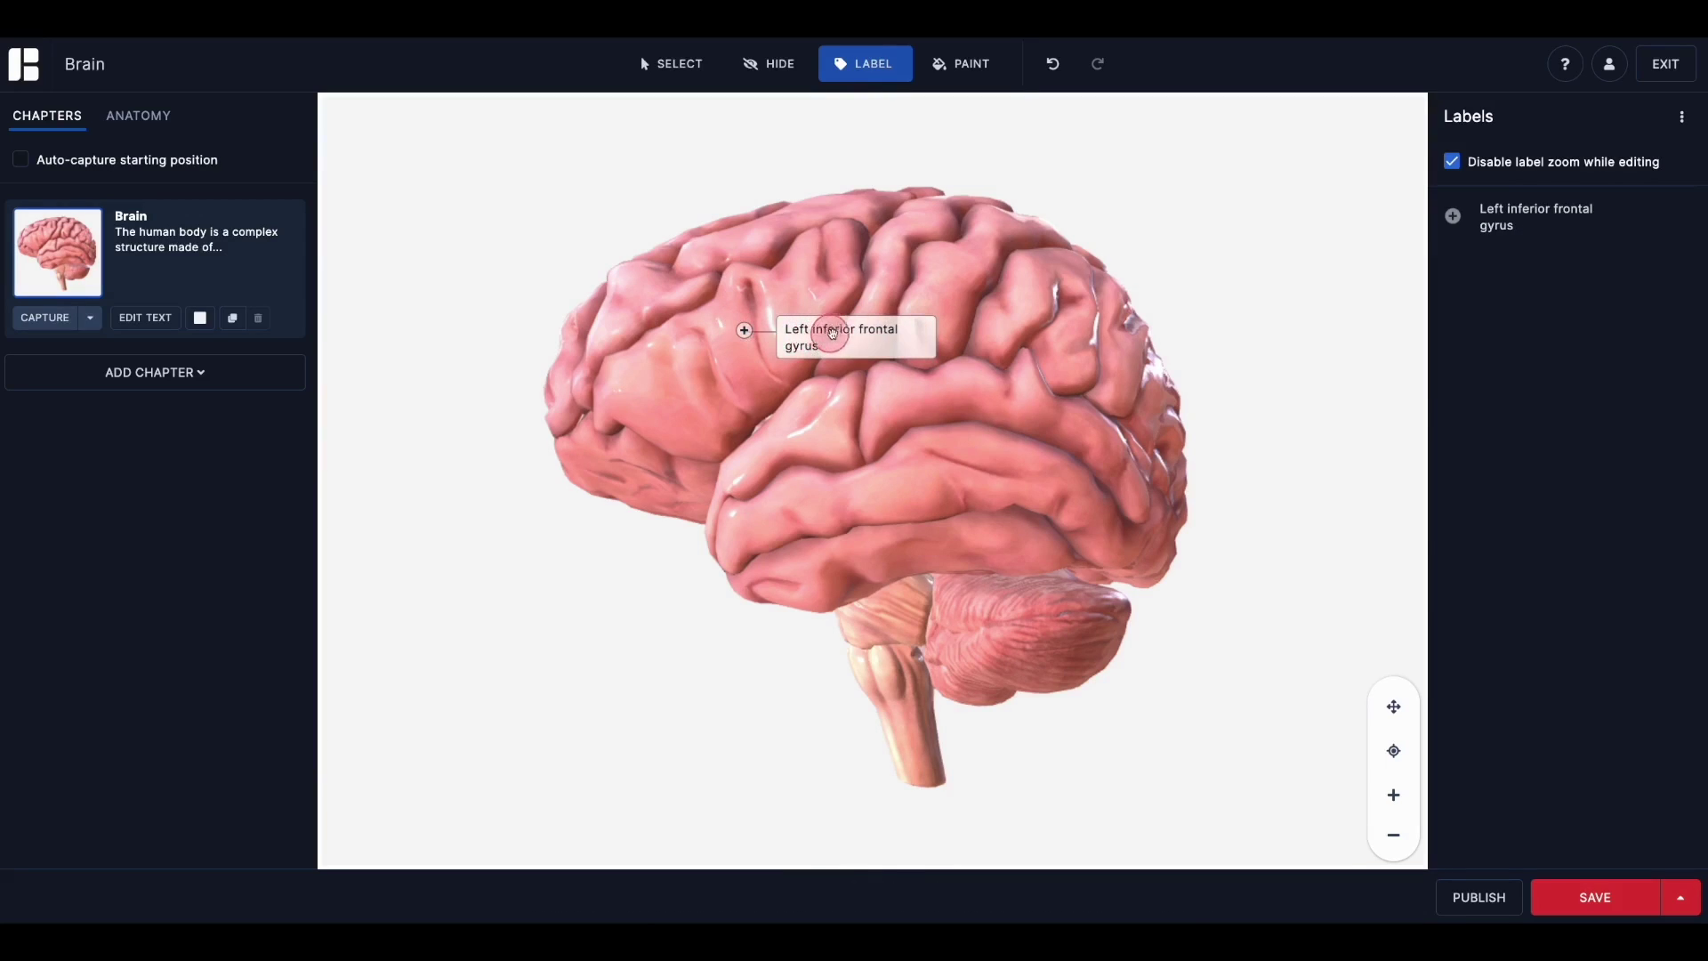
# Move the Left inferior frontal gyrus label box up-right of its pin and check its settings
pyautogui.moveTo(859, 337); pyautogui.dragTo(871, 295)
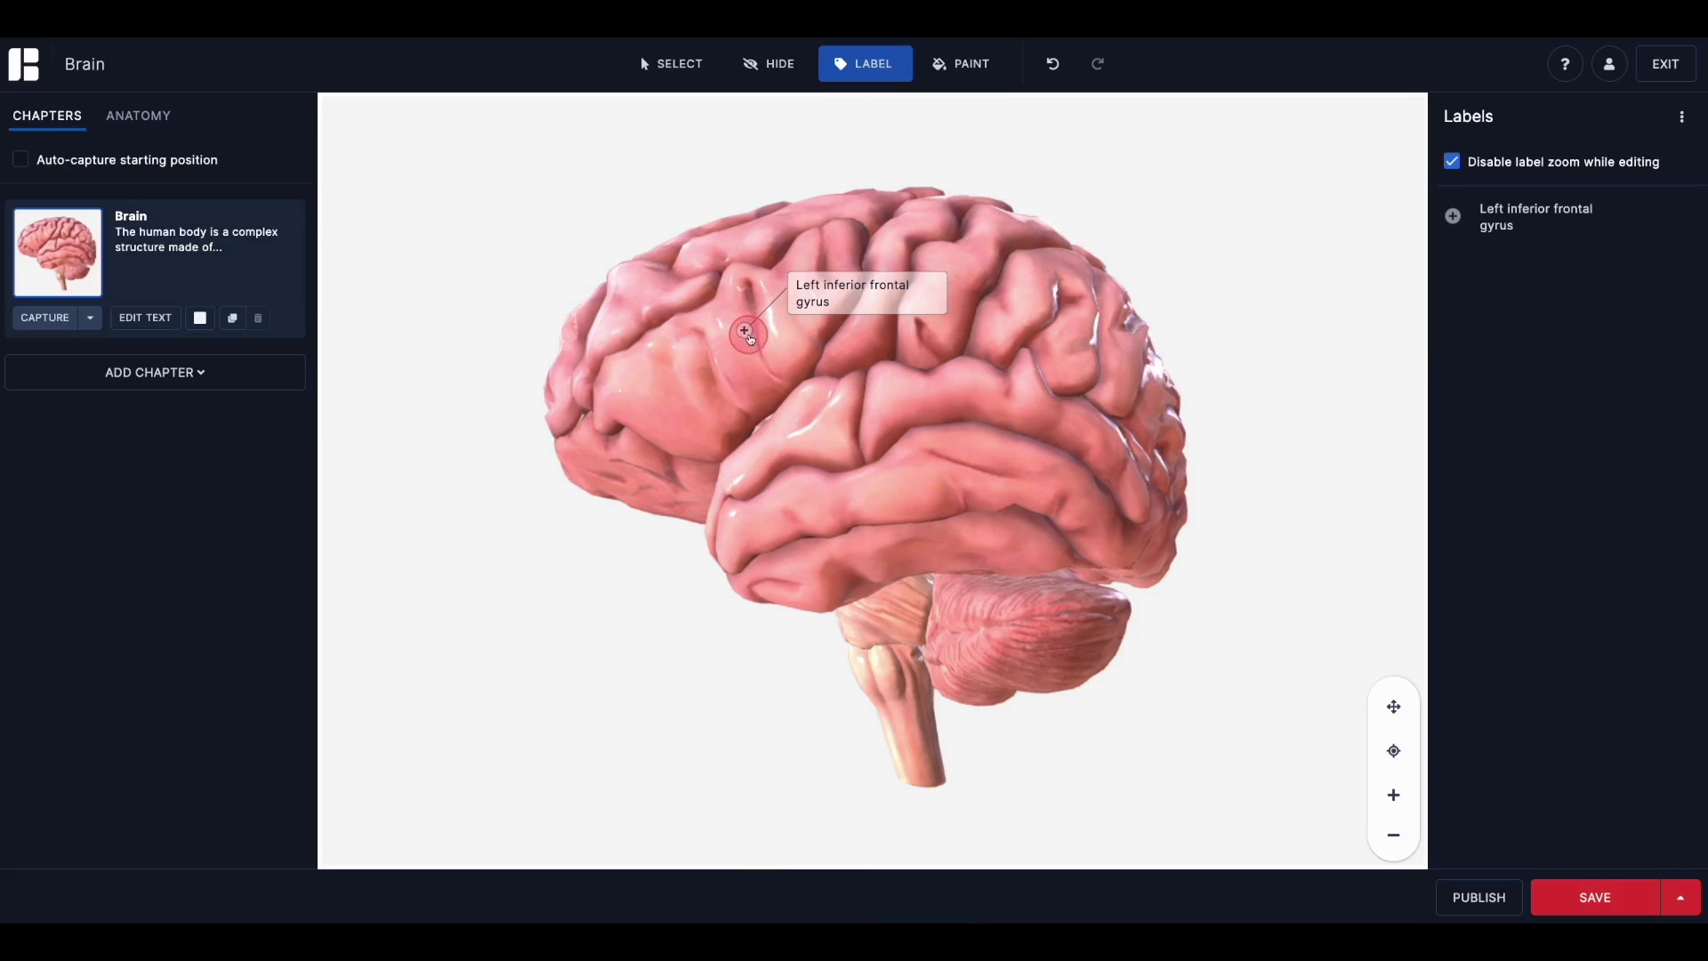
pyautogui.click(745, 332)
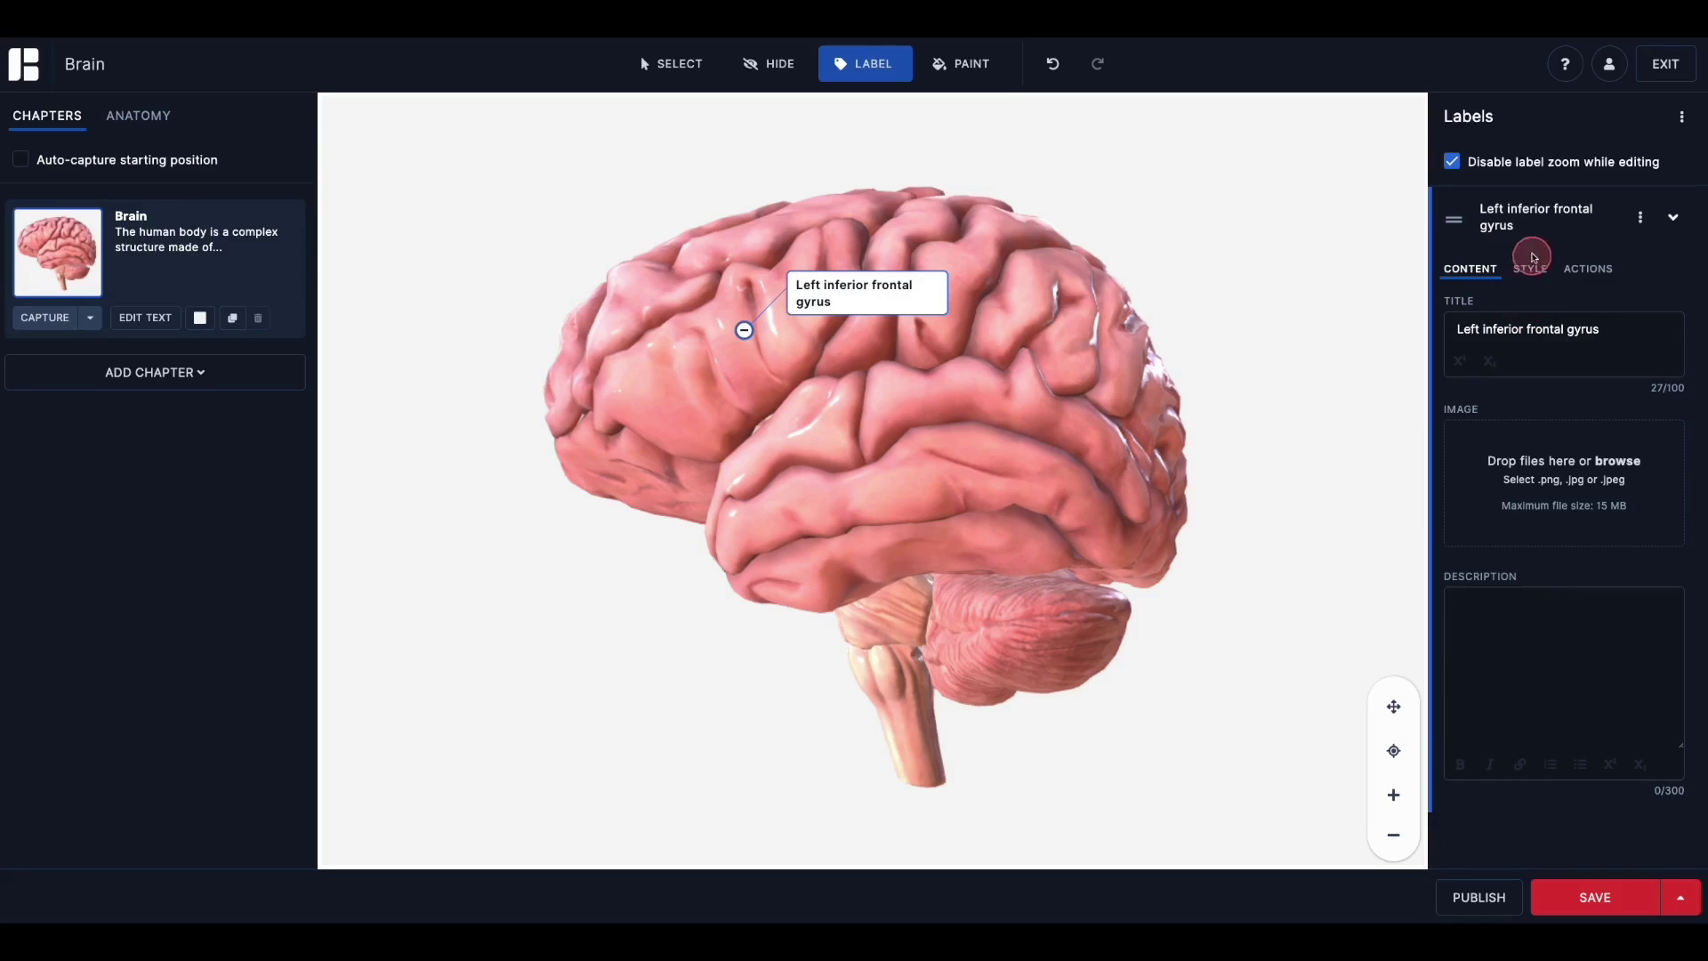
pyautogui.click(1529, 218)
# Reopen the label's settings and type 'Enter description information' as its description
pyautogui.click(1528, 218)
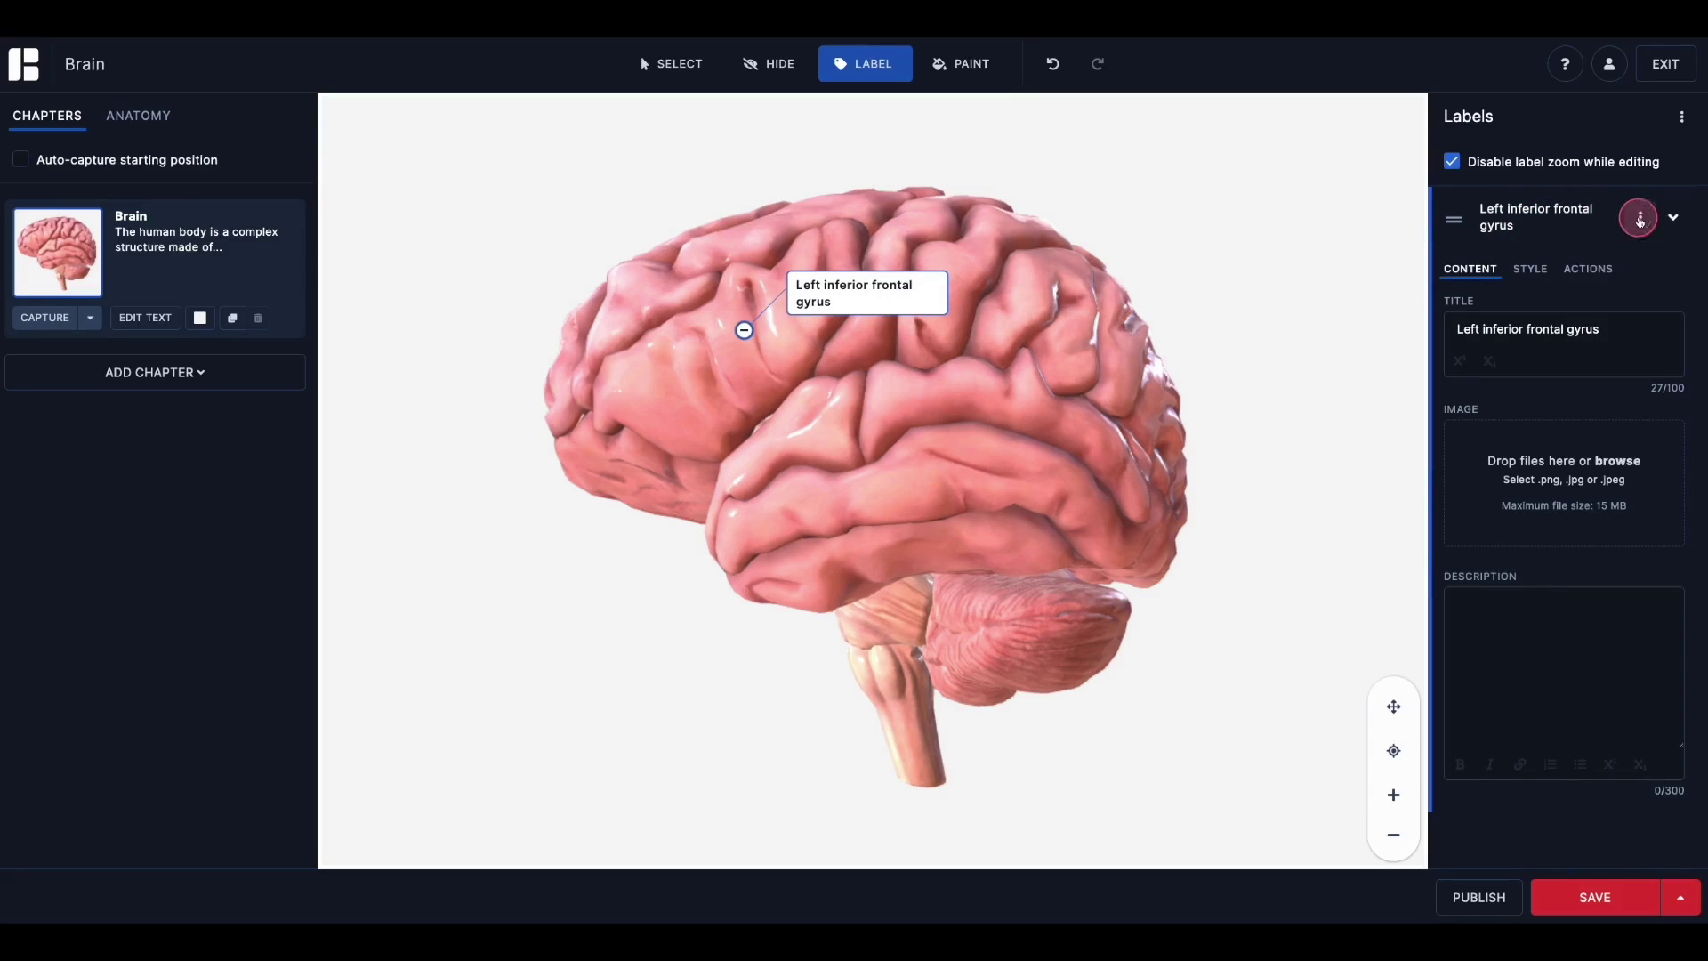
pyautogui.click(1635, 218)
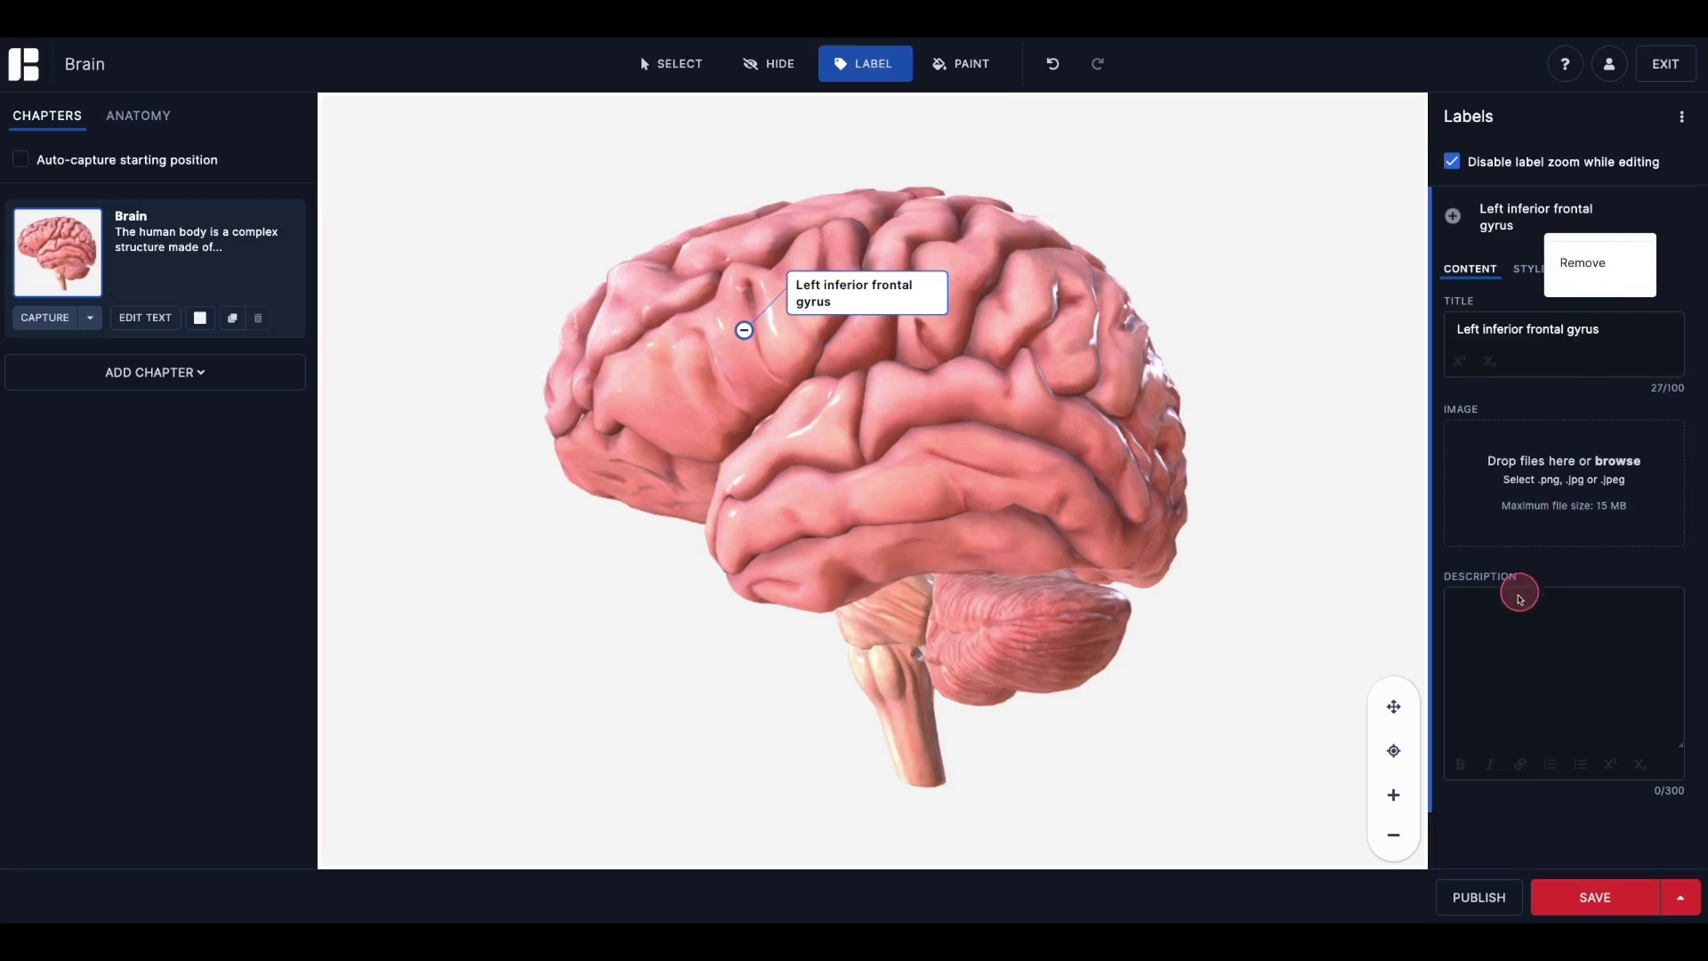
pyautogui.click(1497, 620)
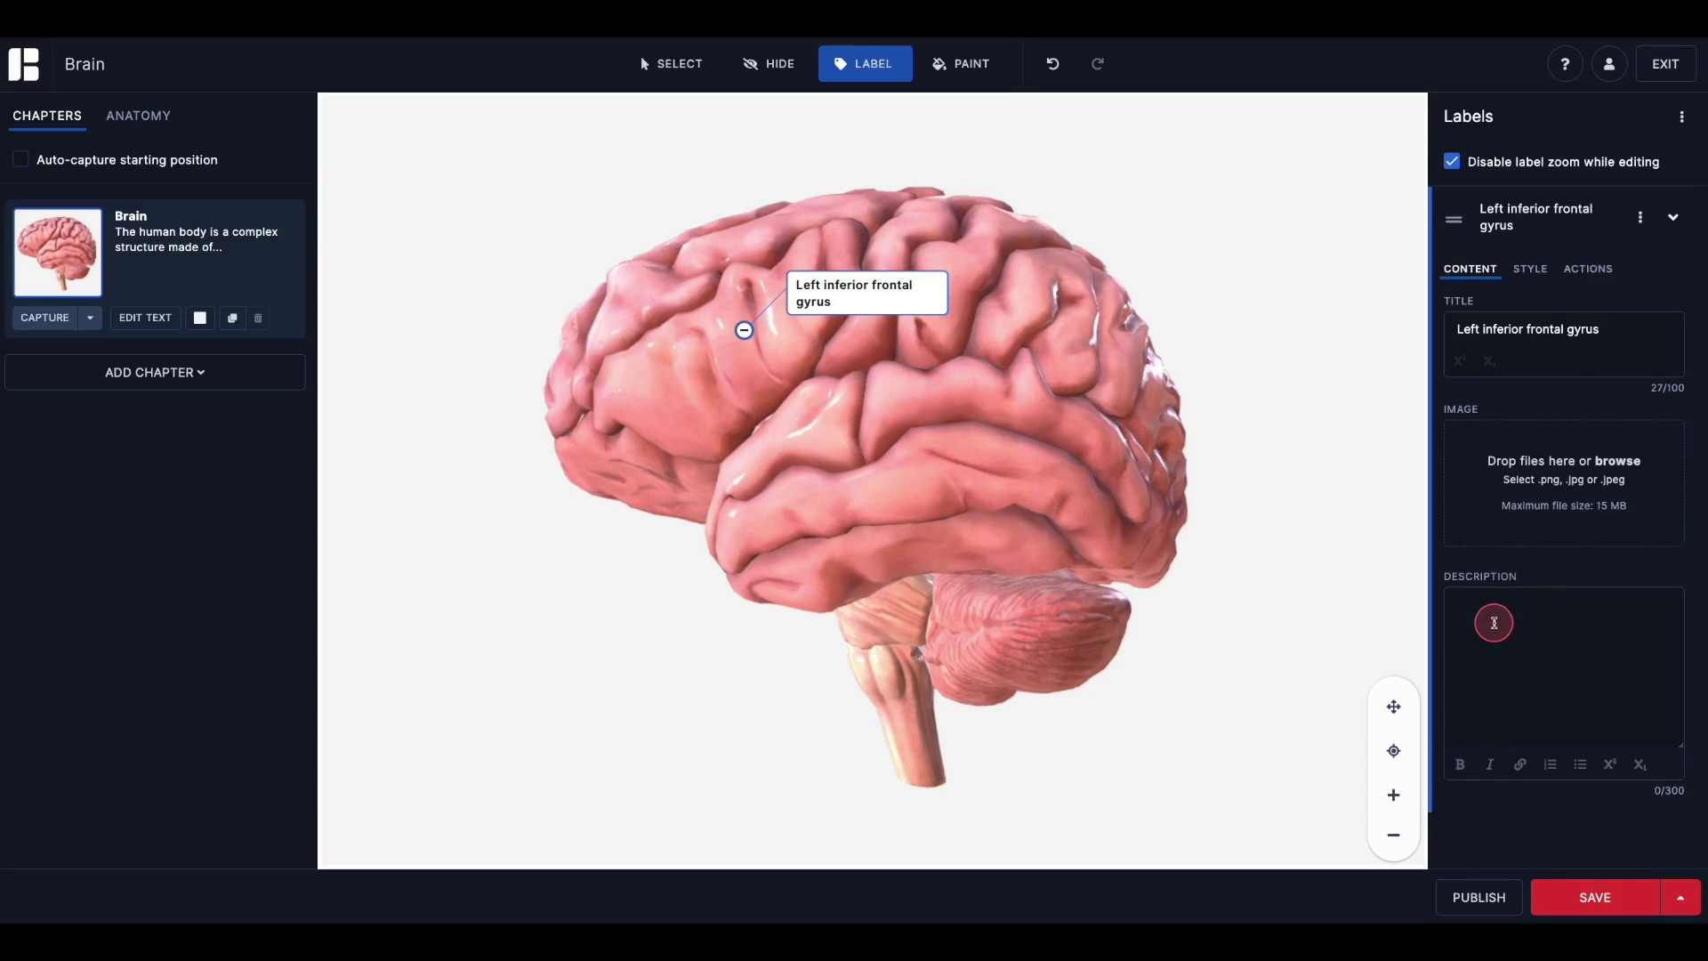
pyautogui.write('Enter d')
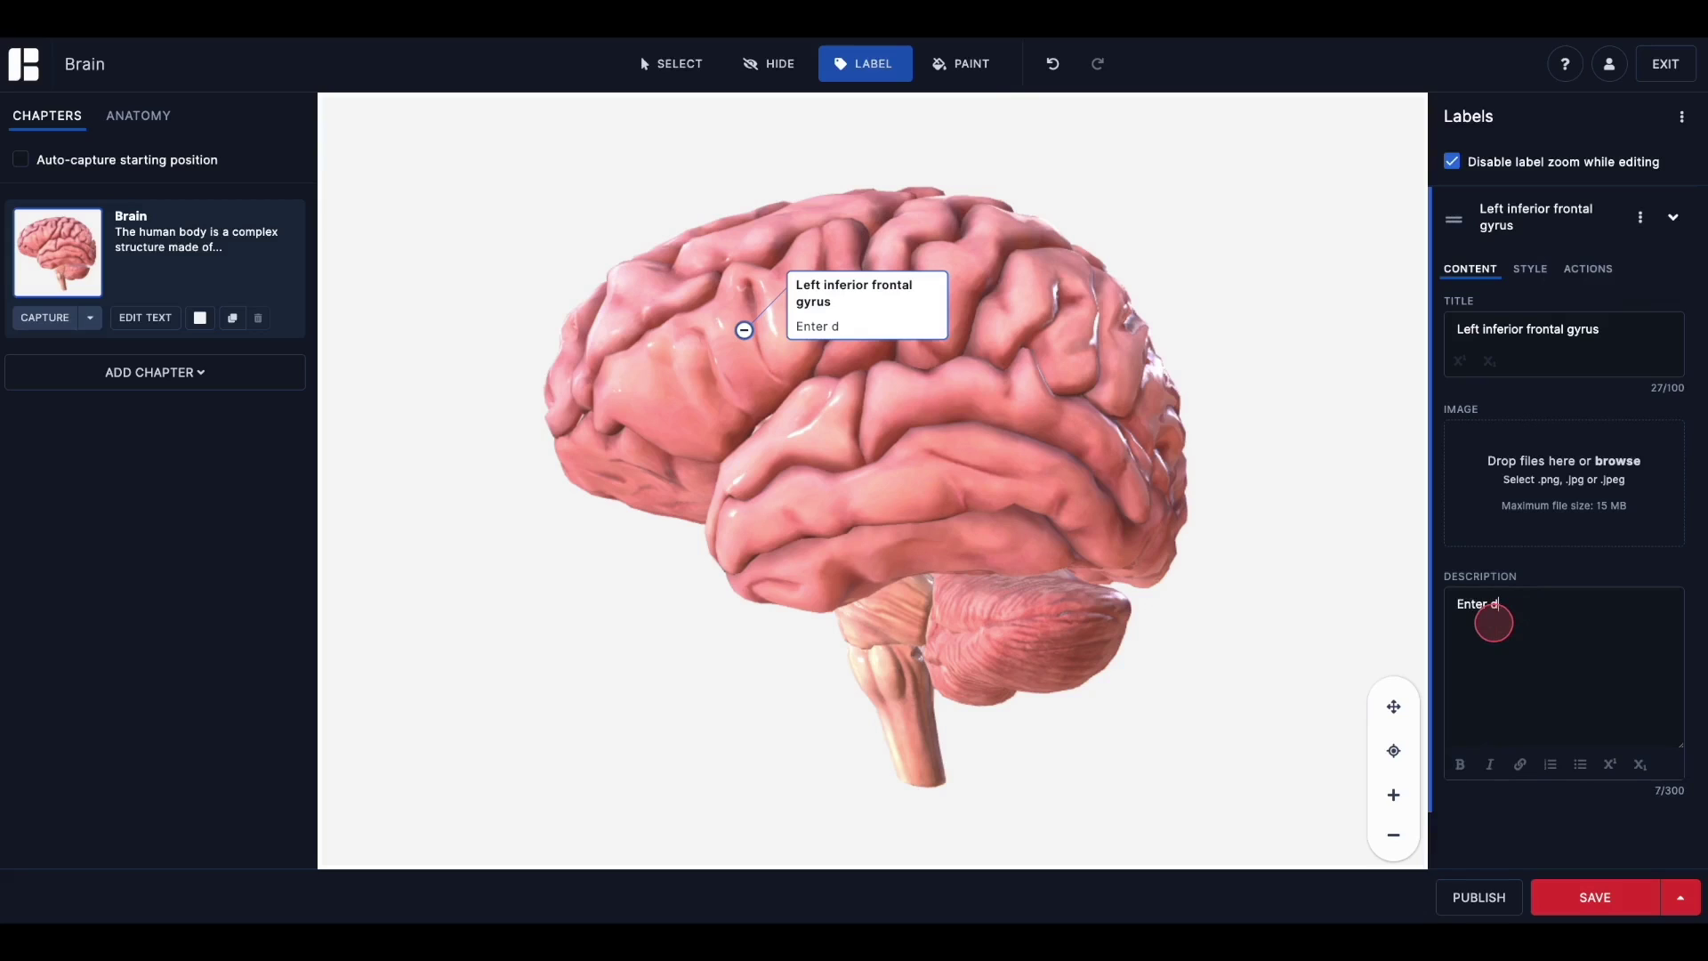
pyautogui.write('escription information:')
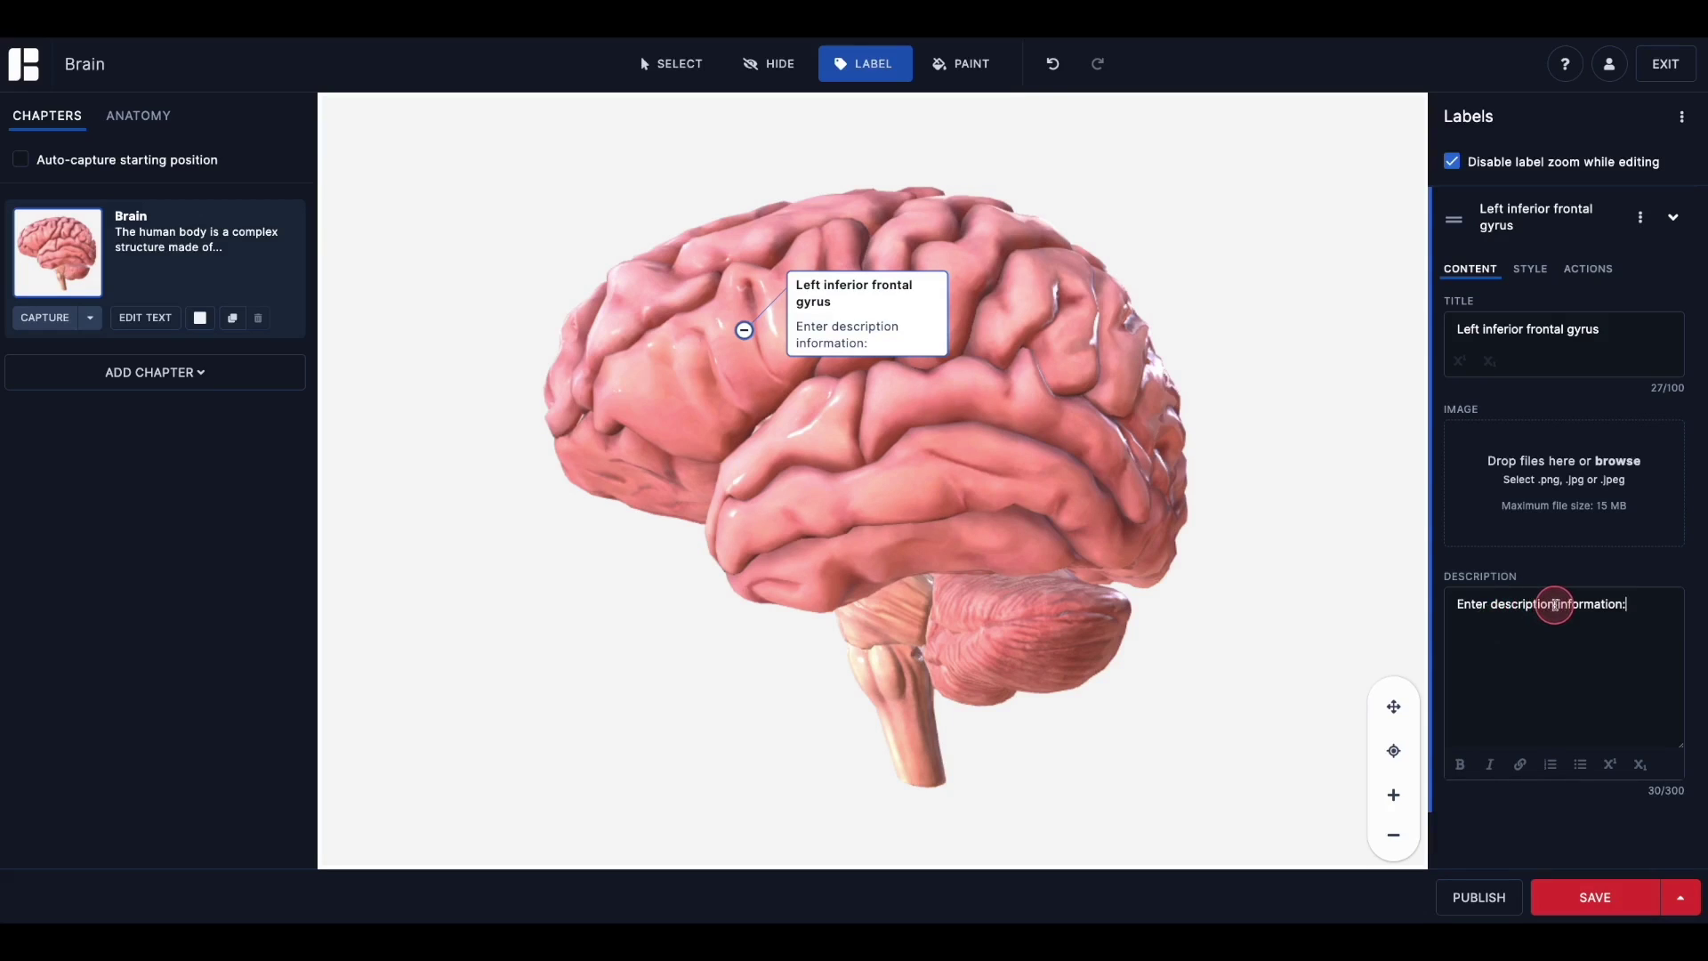
# Bold the word 'description', add a bulleted 'Info' line, and collapse the label card
pyautogui.moveTo(1554, 604); pyautogui.dragTo(1491, 604)
pyautogui.click(1460, 764)
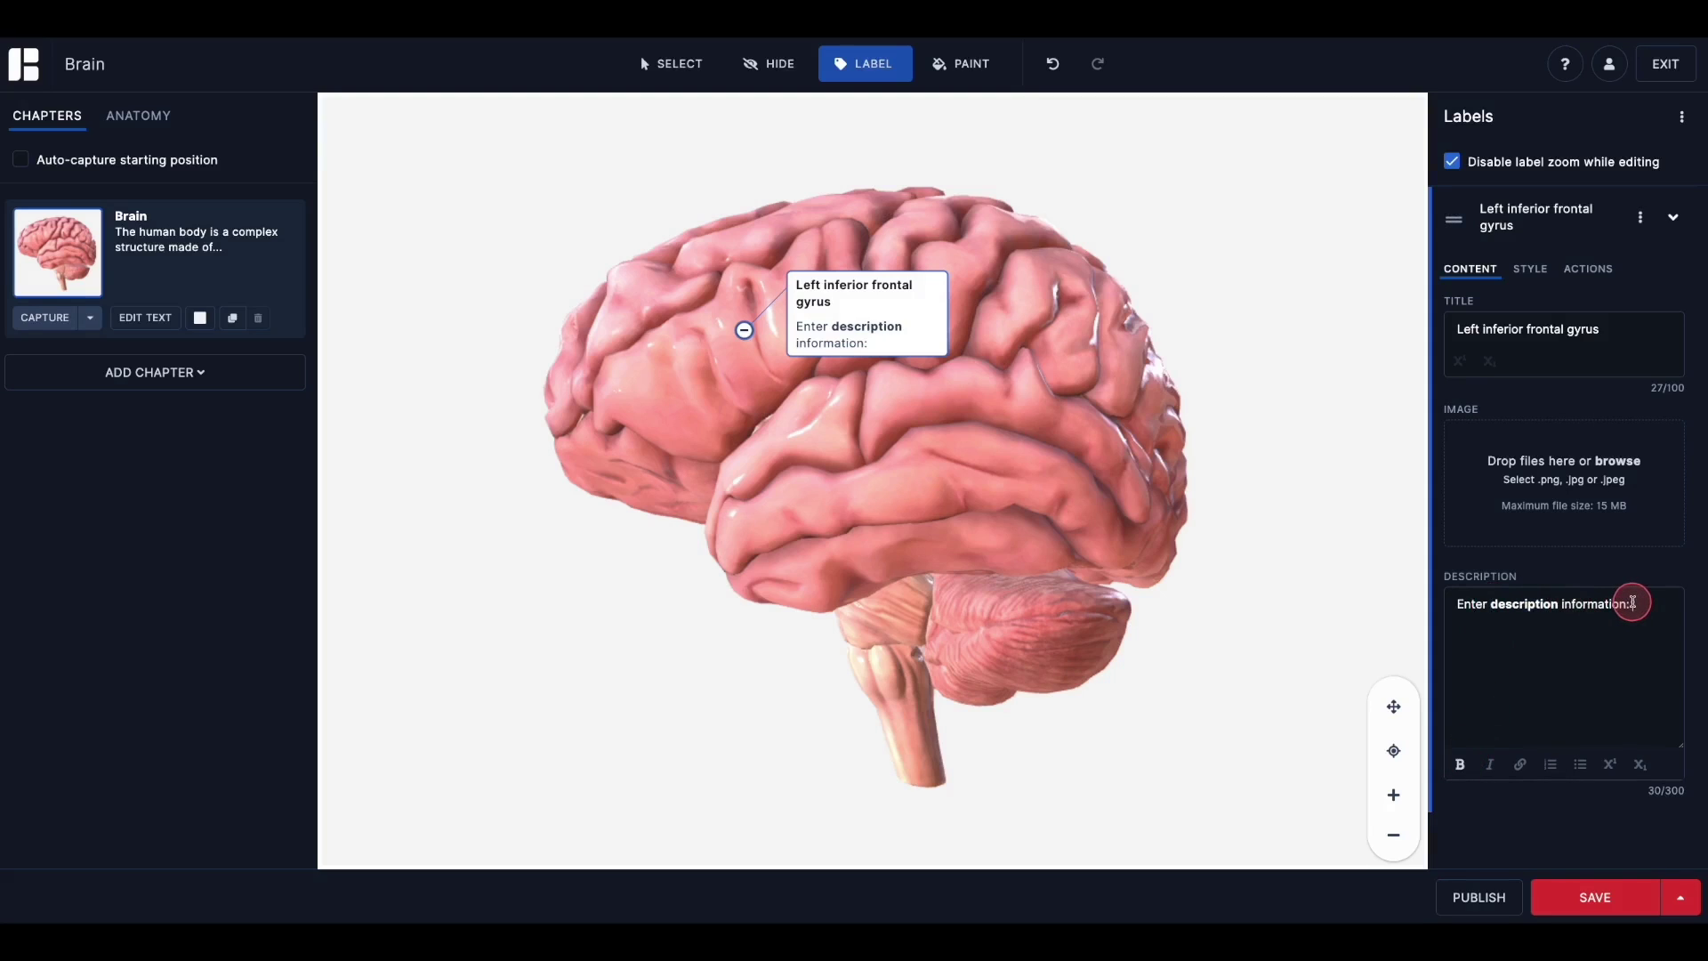
pyautogui.click(1633, 603)
pyautogui.press('Return')
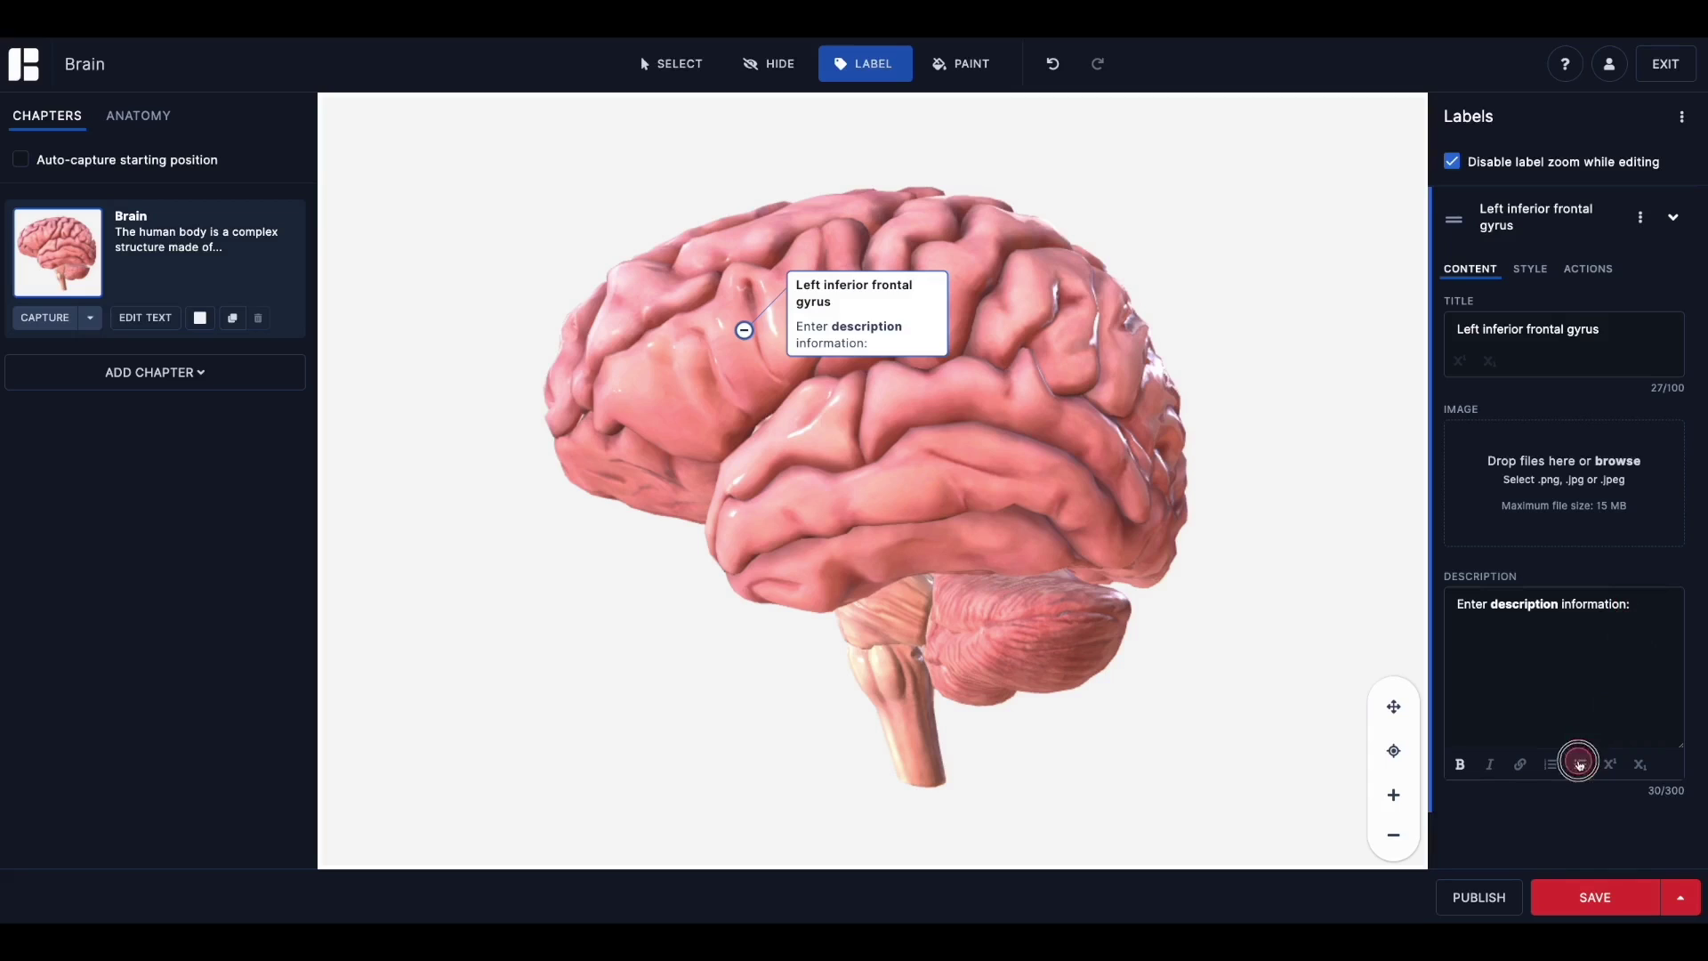
pyautogui.click(1580, 764)
pyautogui.write('I')
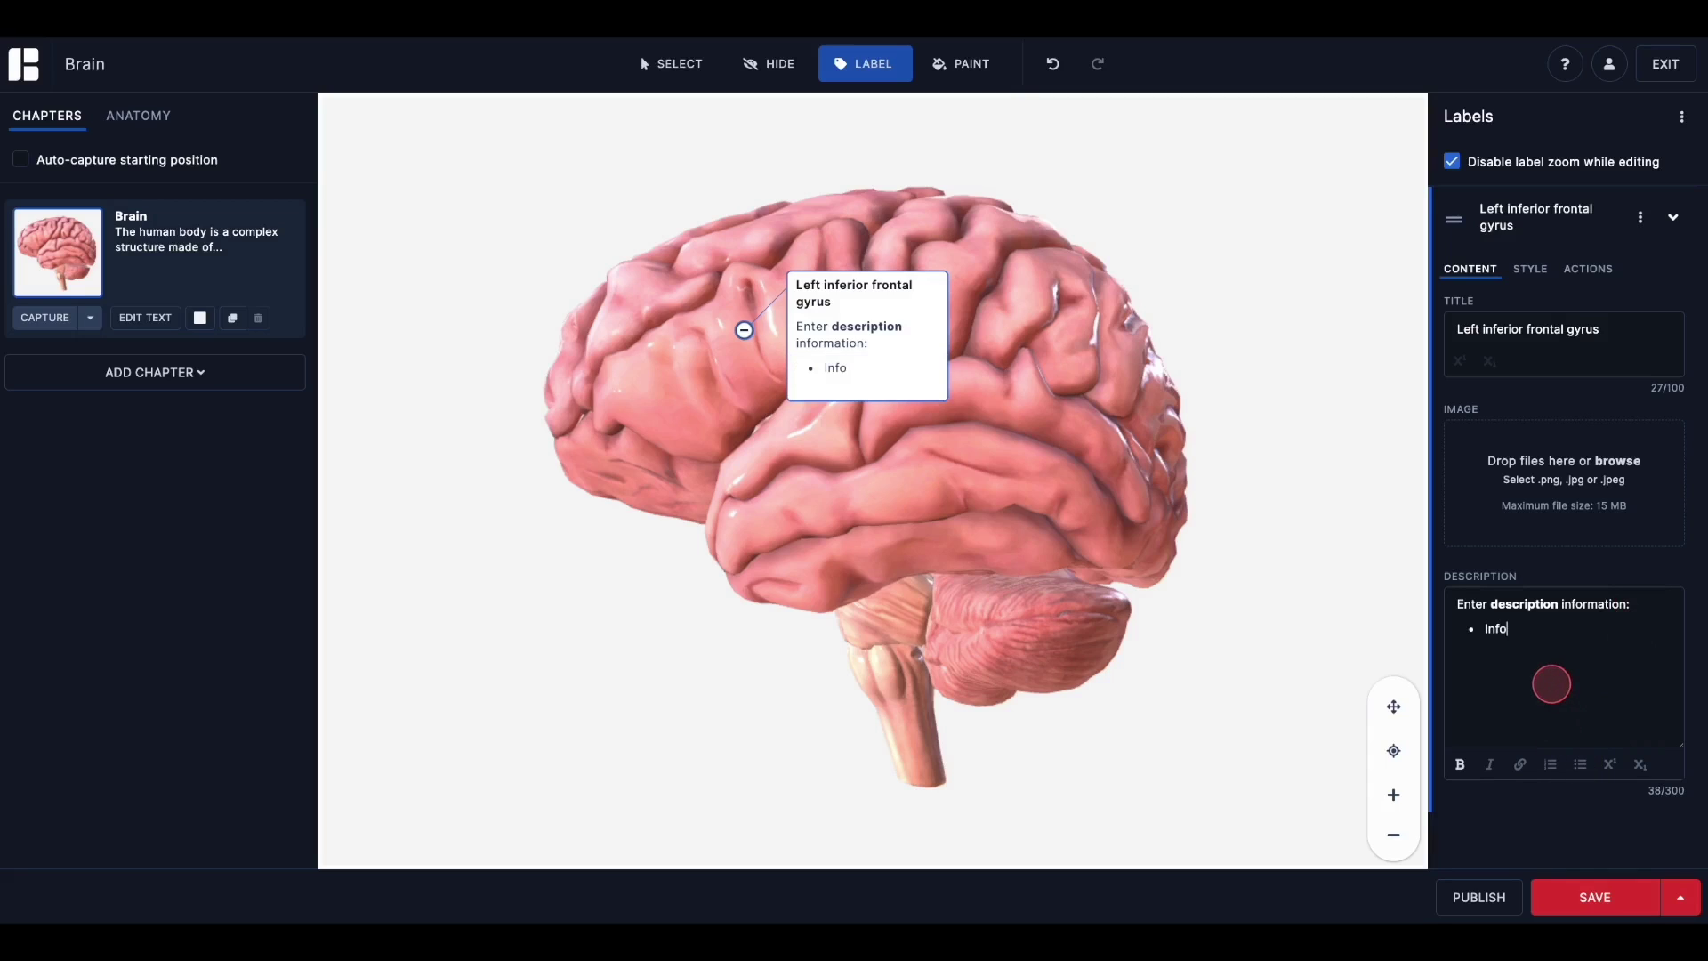
pyautogui.write('nfo')
pyautogui.press('Return')
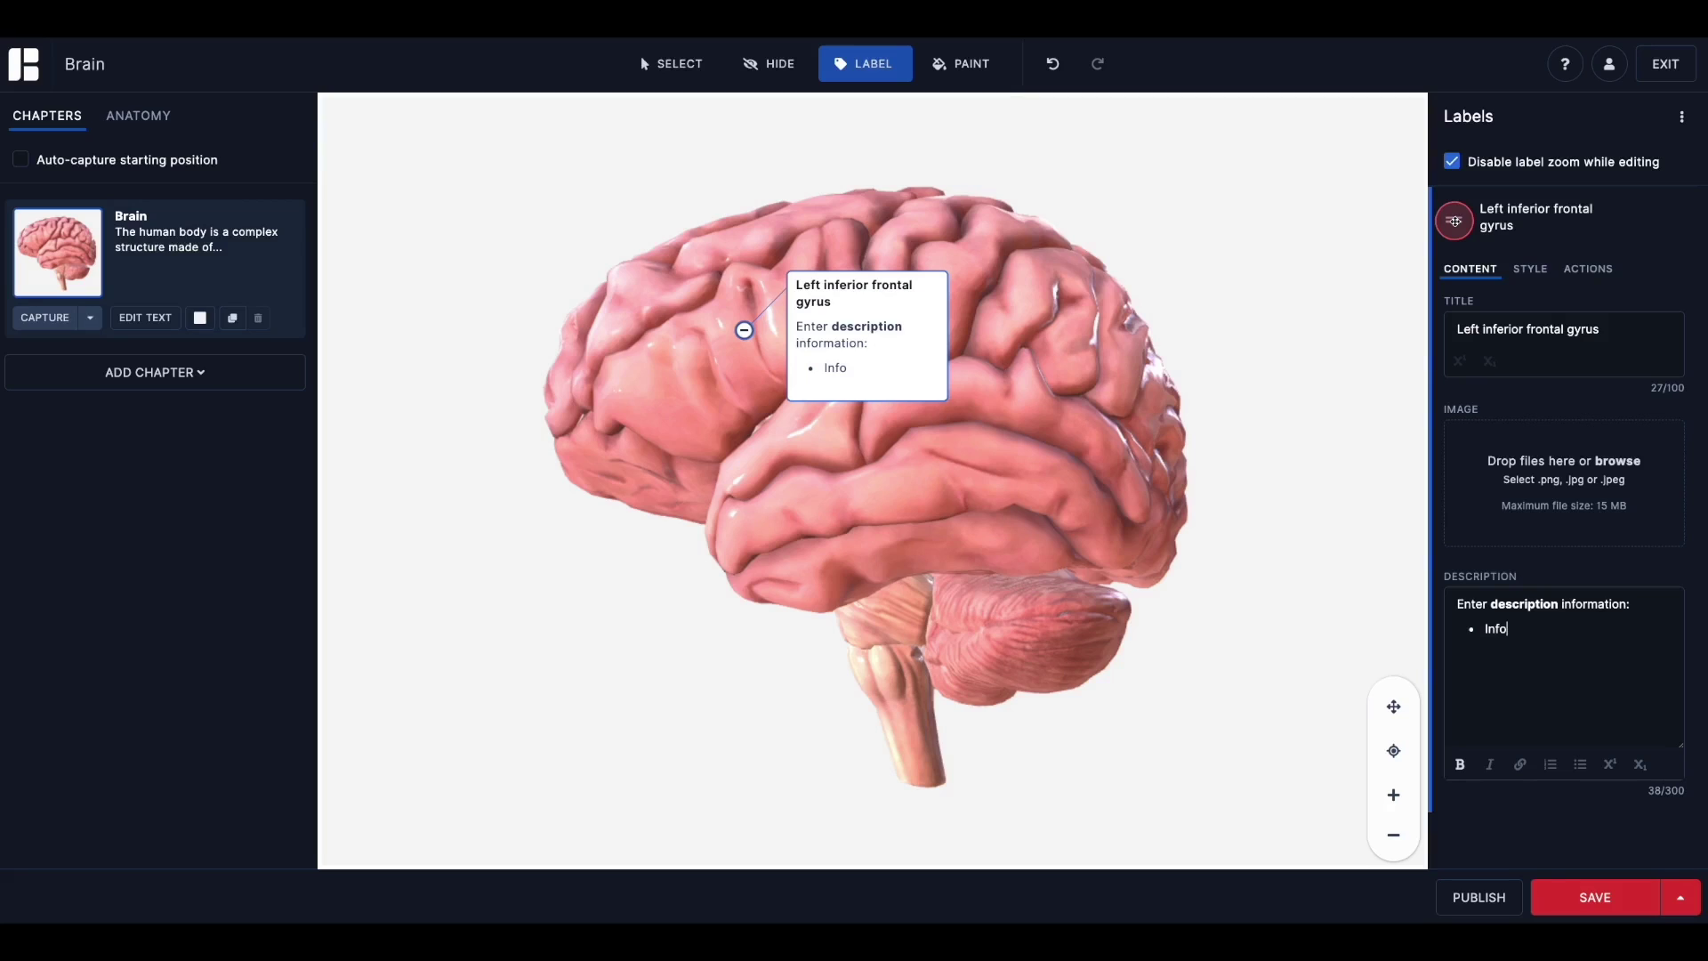
pyautogui.click(1455, 221)
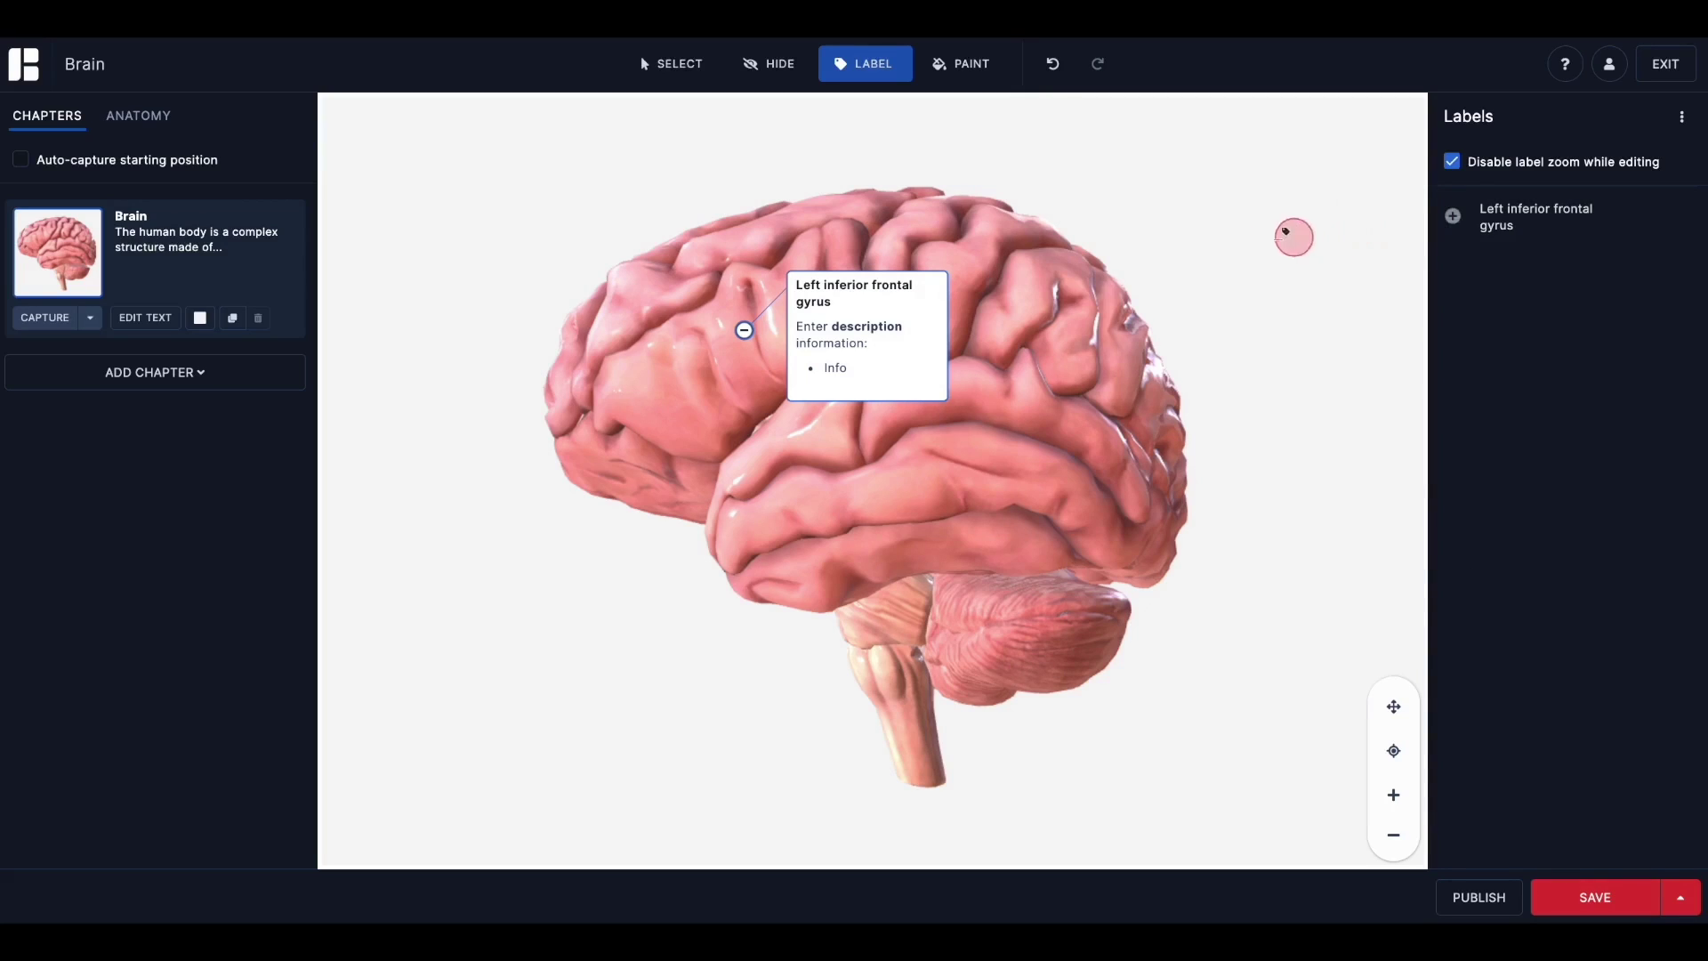
# Add a Left supramarginal gyrus label, move its box up-right, and open its settings
pyautogui.click(1030, 298)
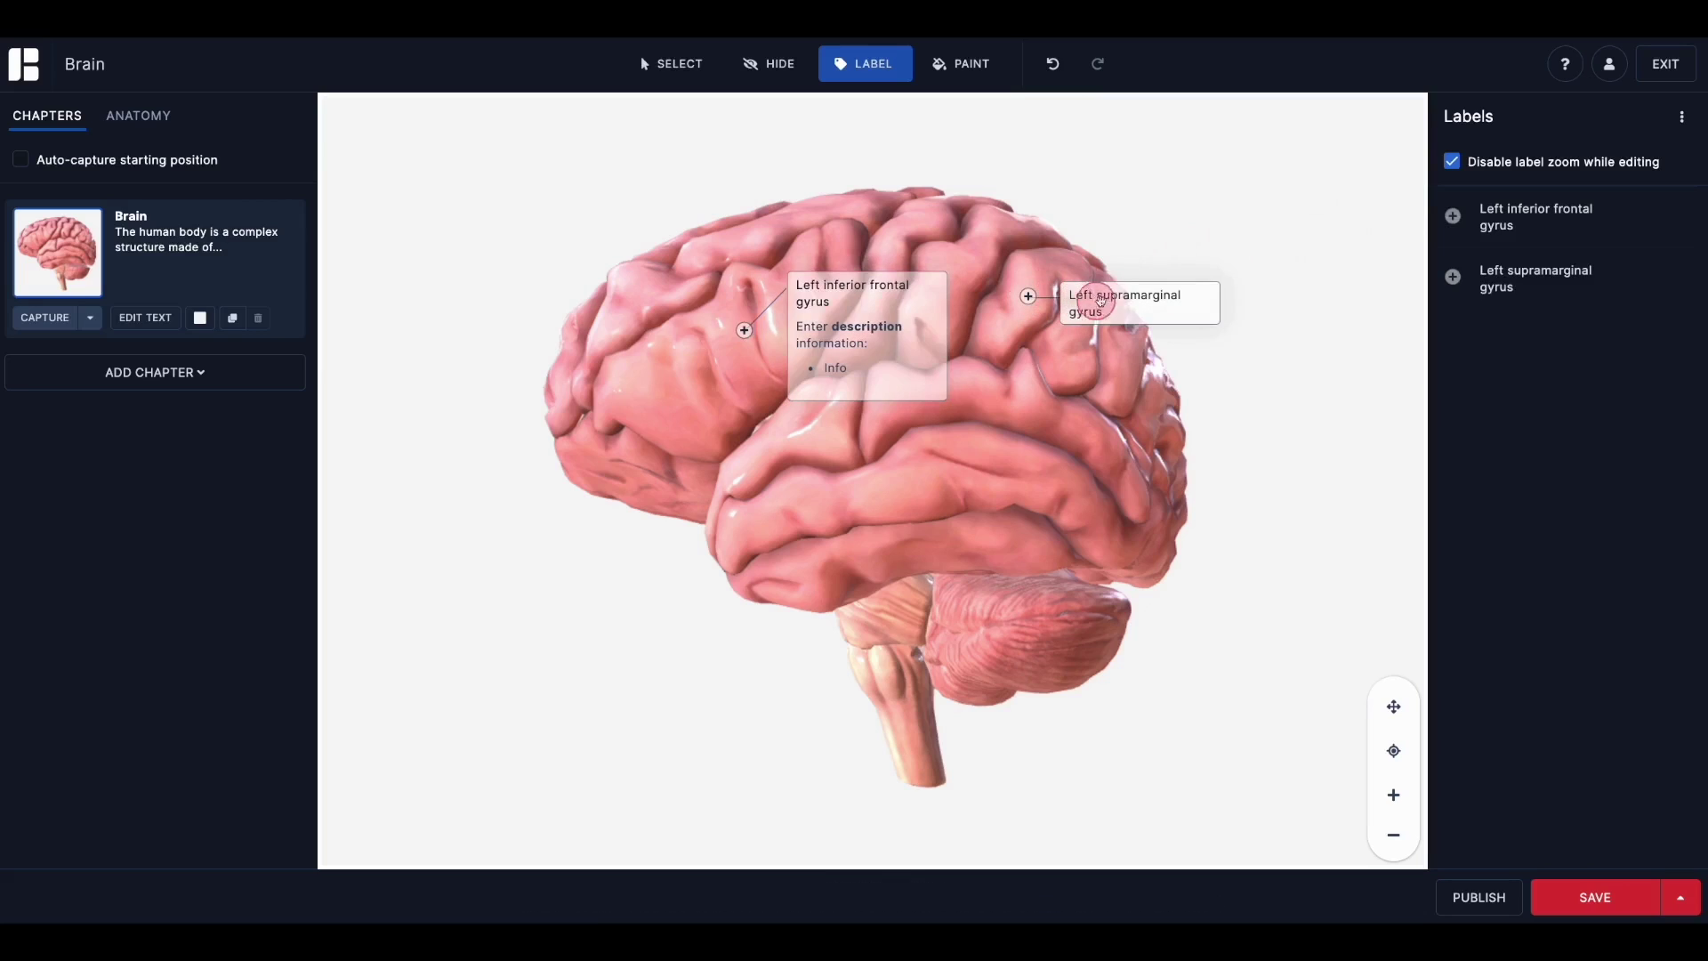
pyautogui.moveTo(1117, 298); pyautogui.dragTo(1171, 231)
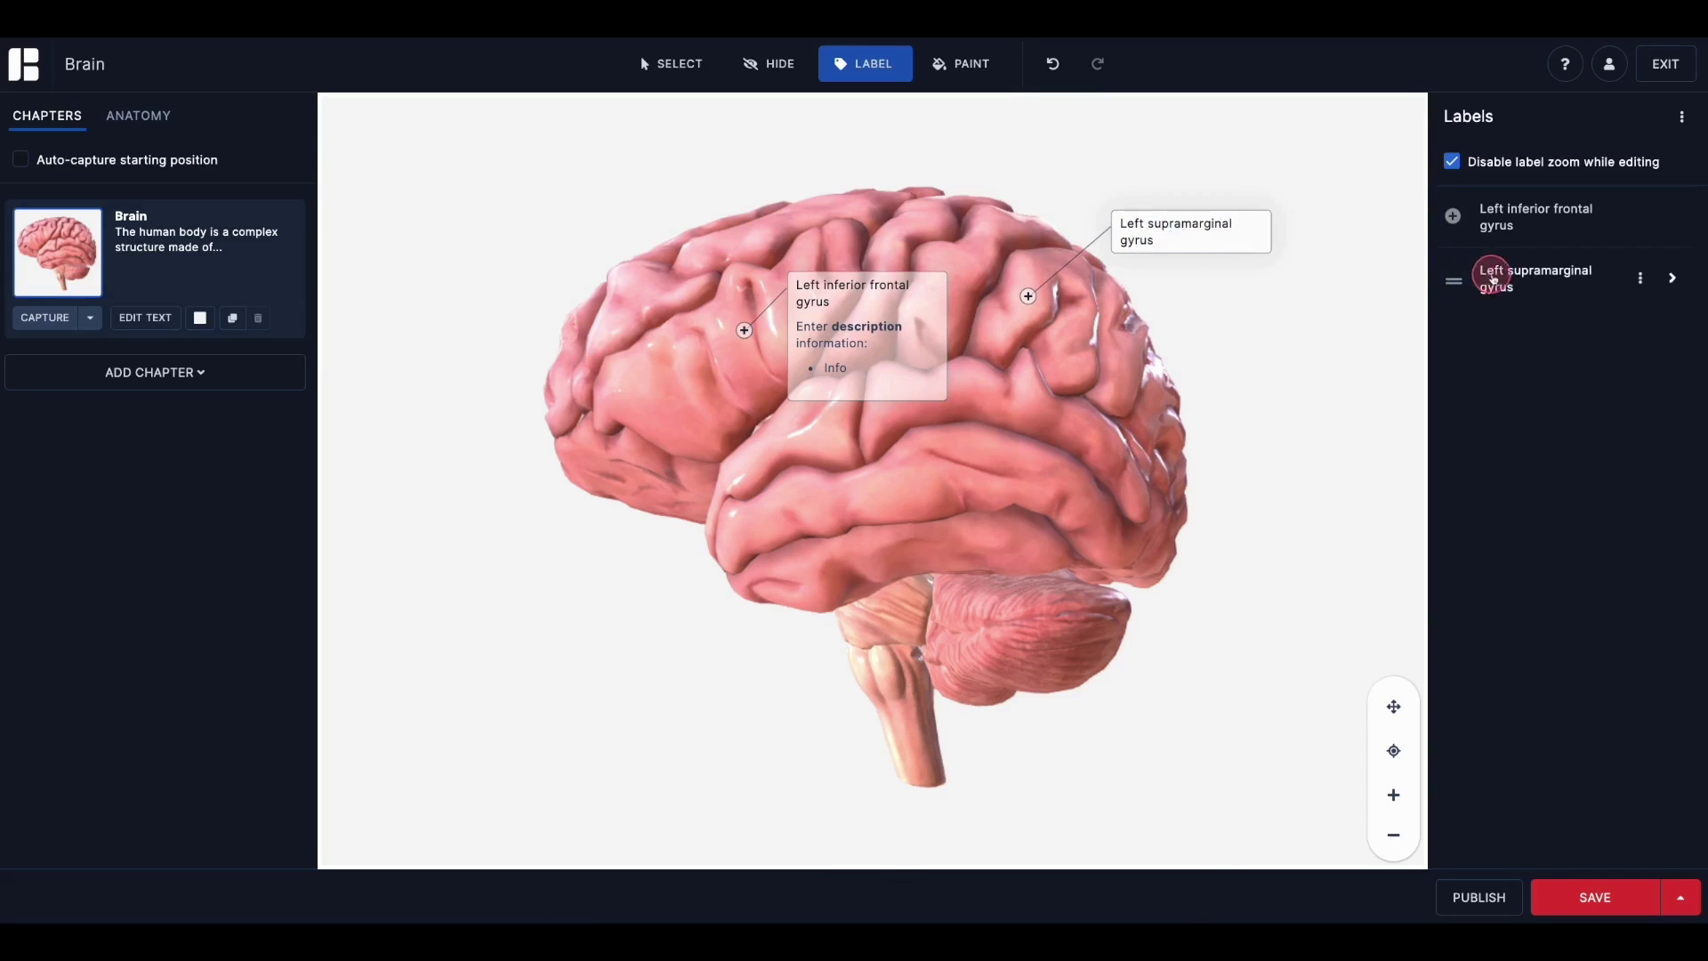
pyautogui.click(1498, 278)
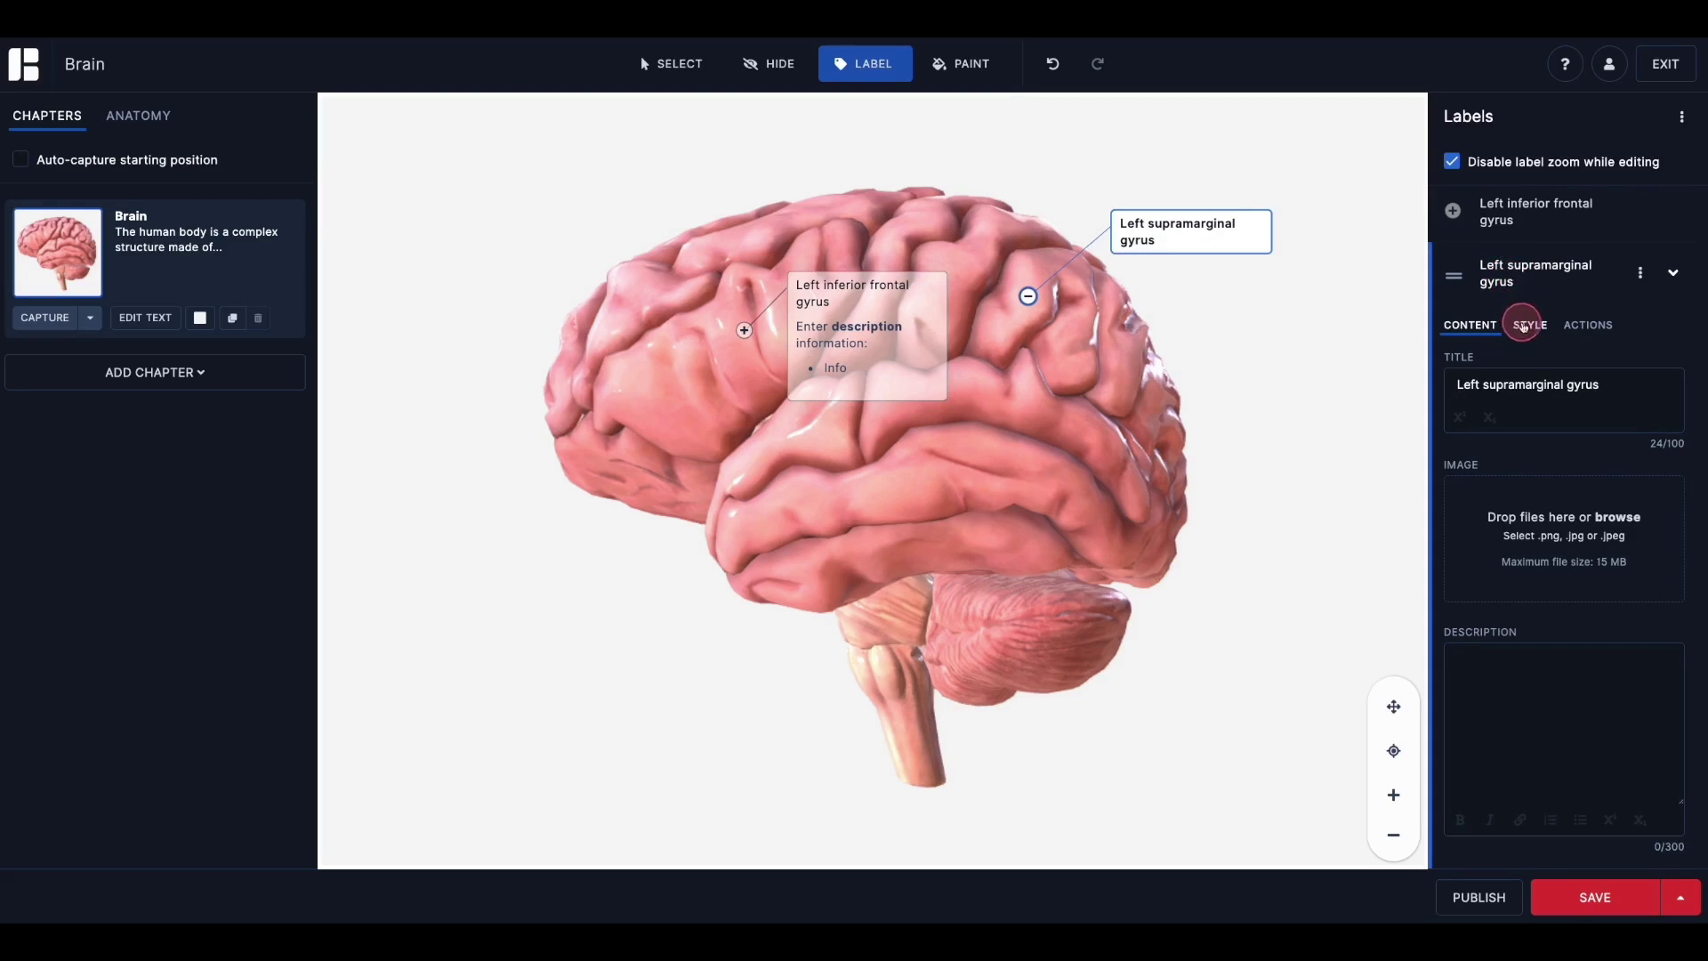
# Set the label's pin style to Sequential with a Numerical sequence type
pyautogui.click(1531, 329)
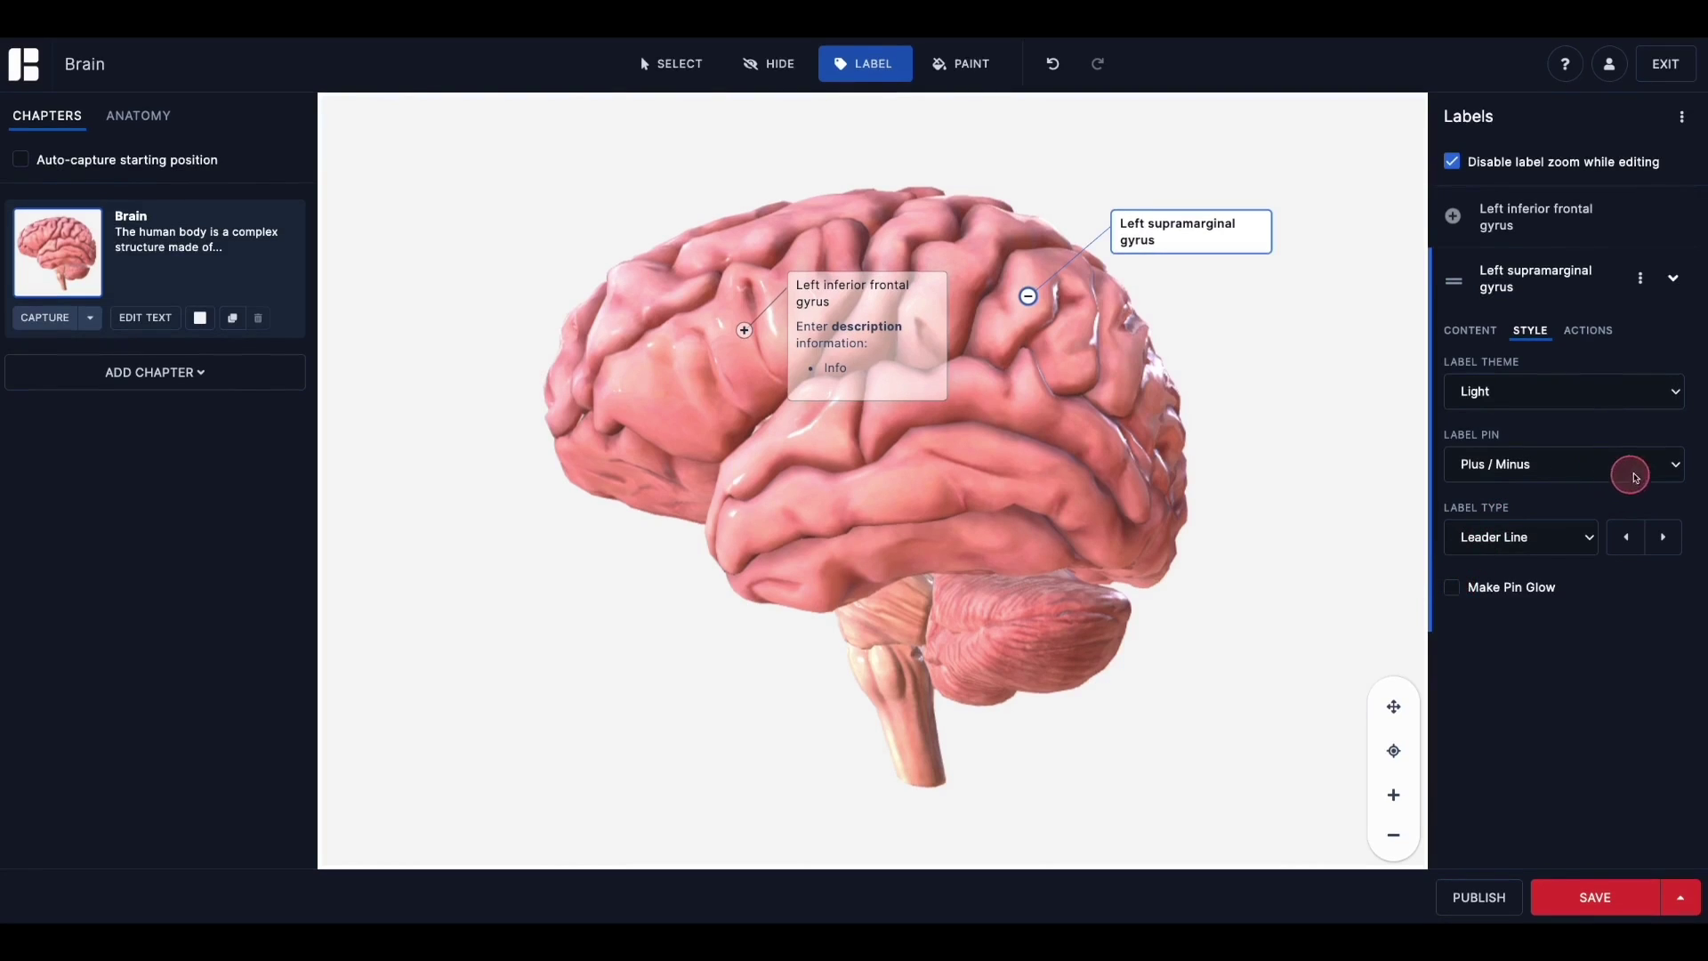
pyautogui.click(1677, 463)
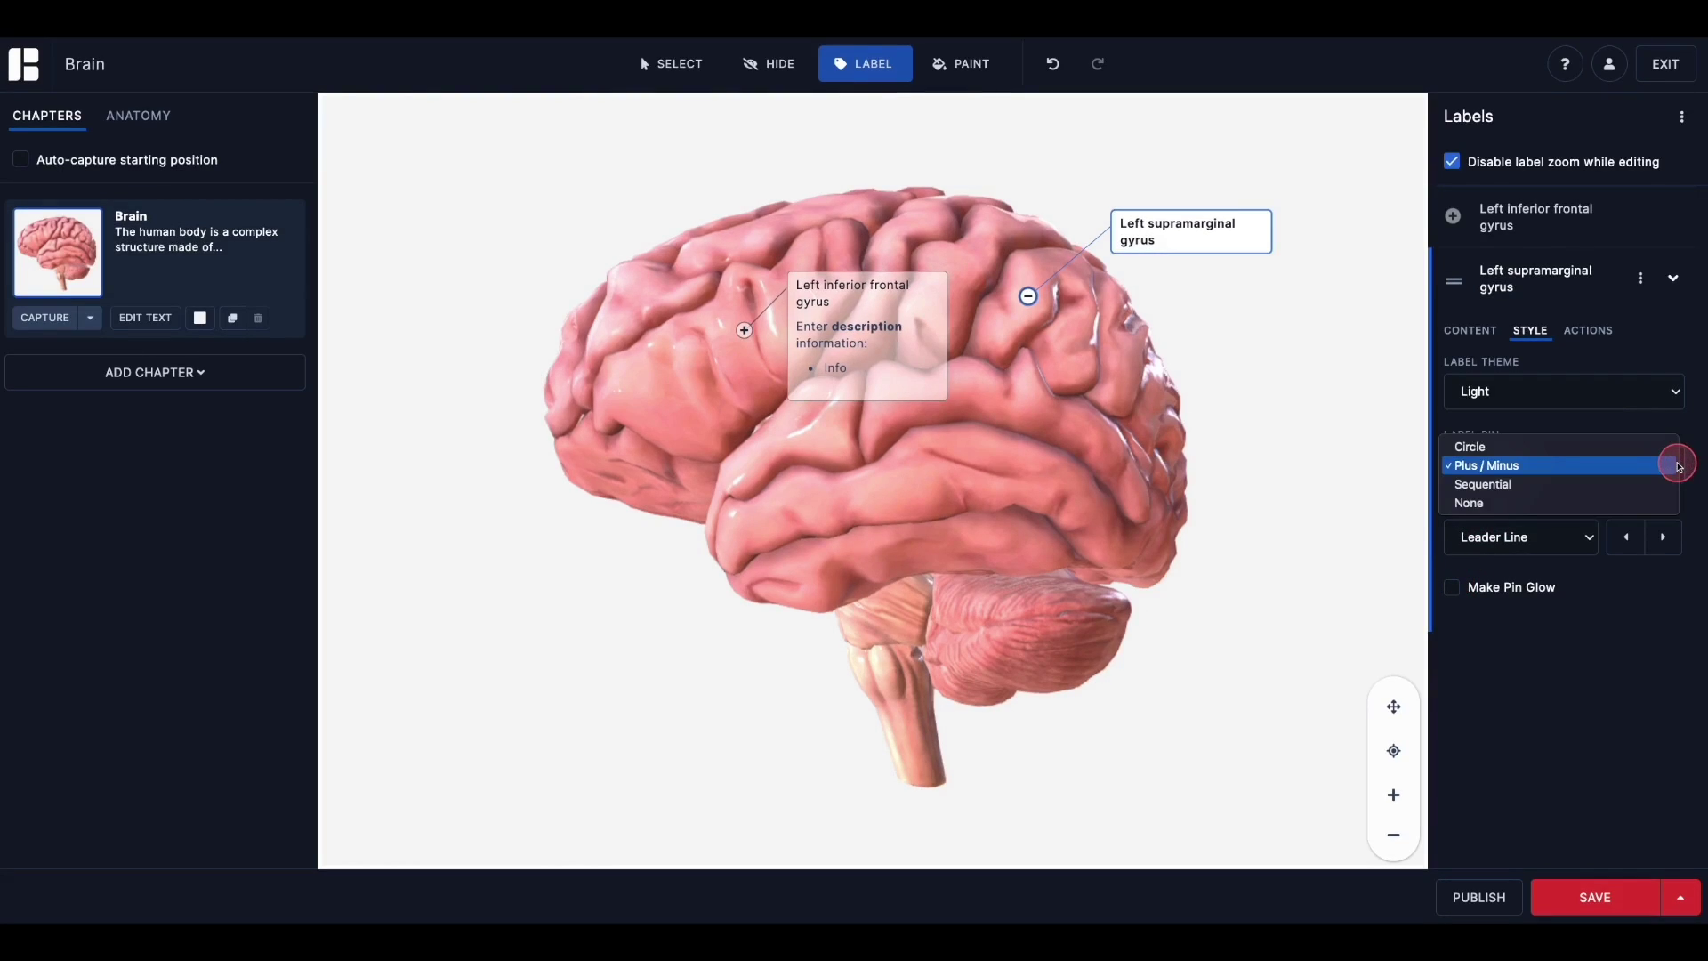
pyautogui.click(1670, 481)
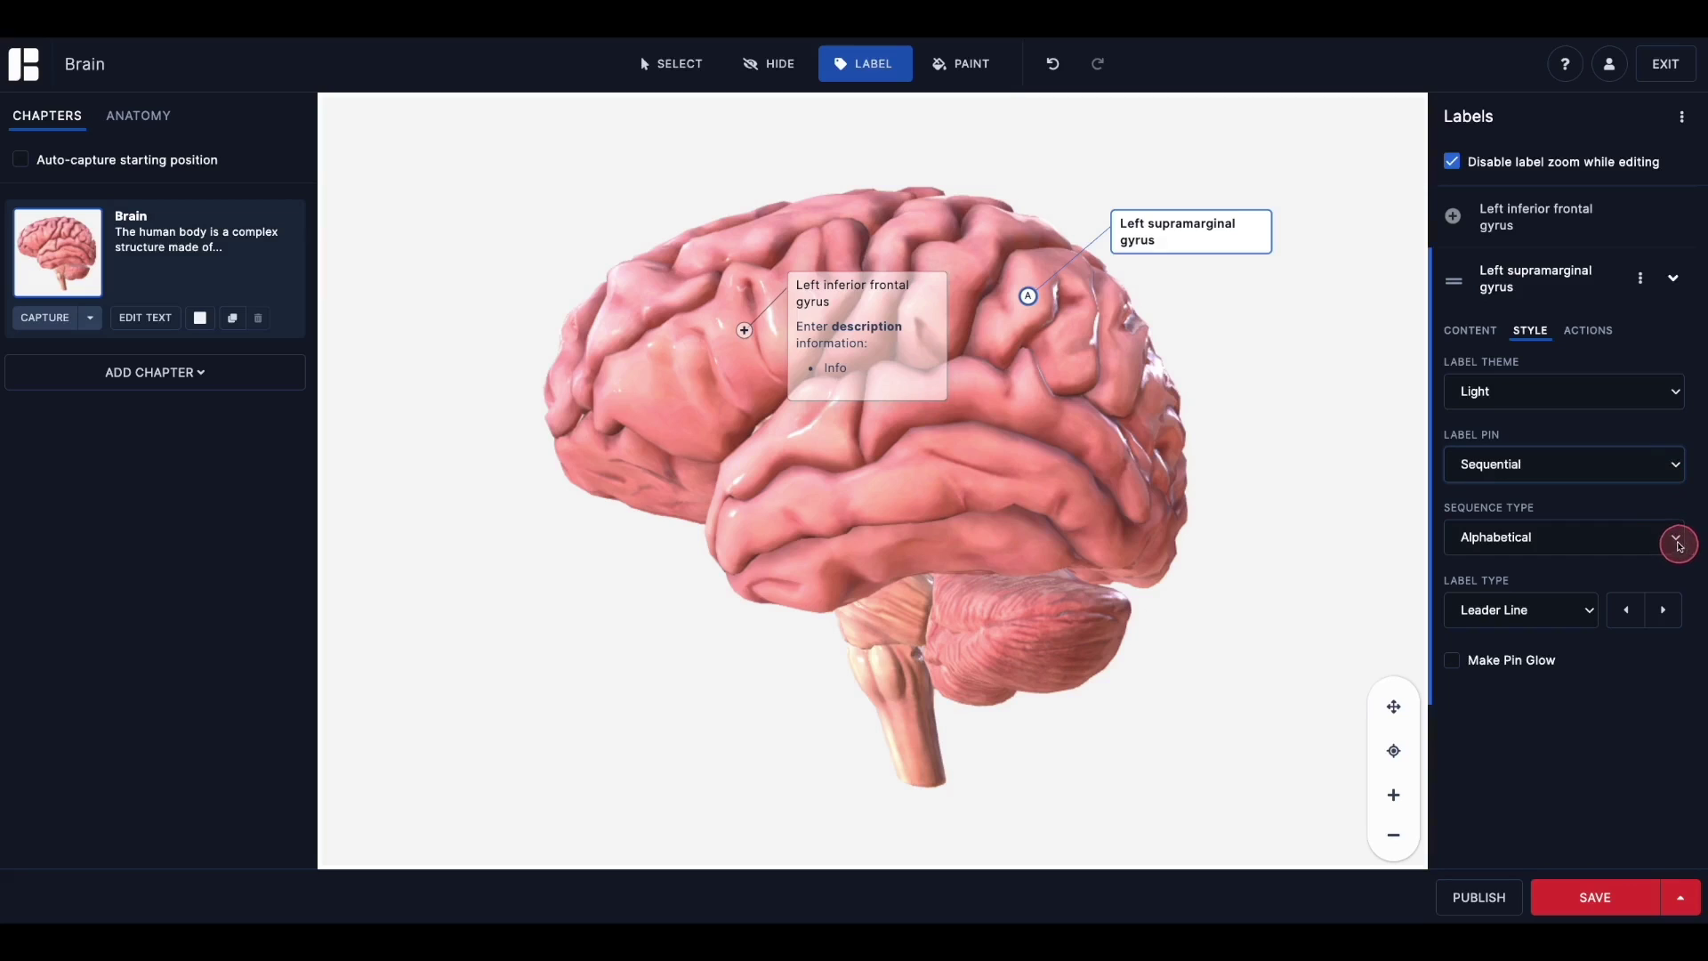
pyautogui.click(1676, 540)
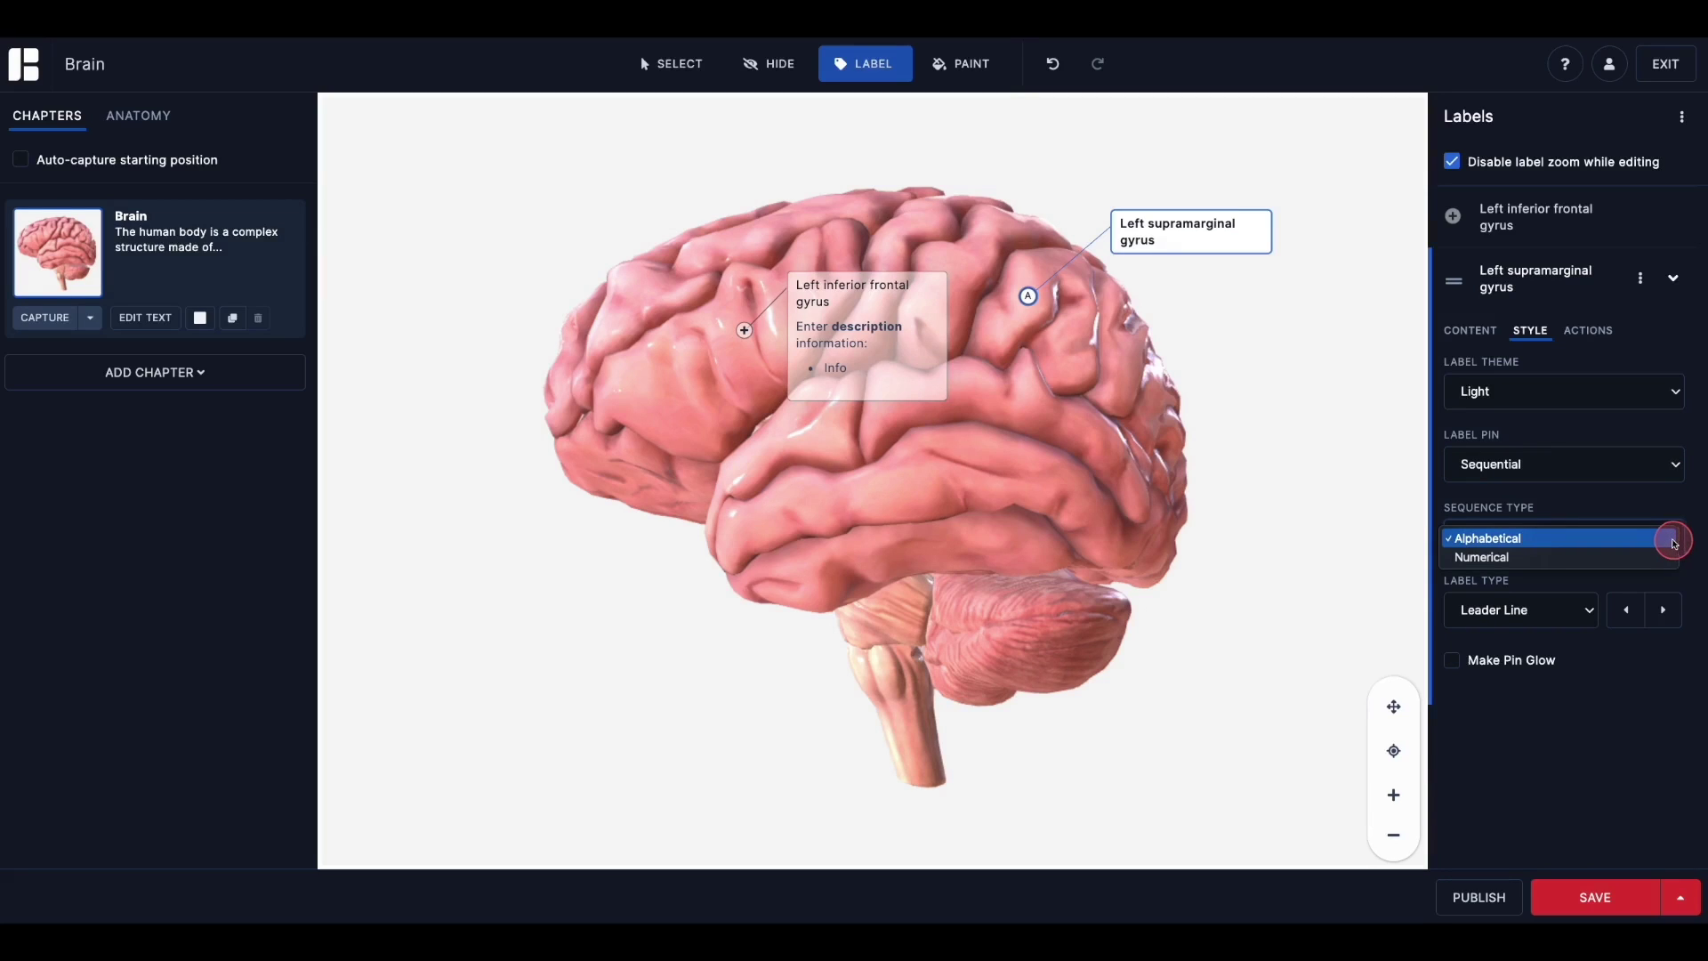
pyautogui.click(1663, 557)
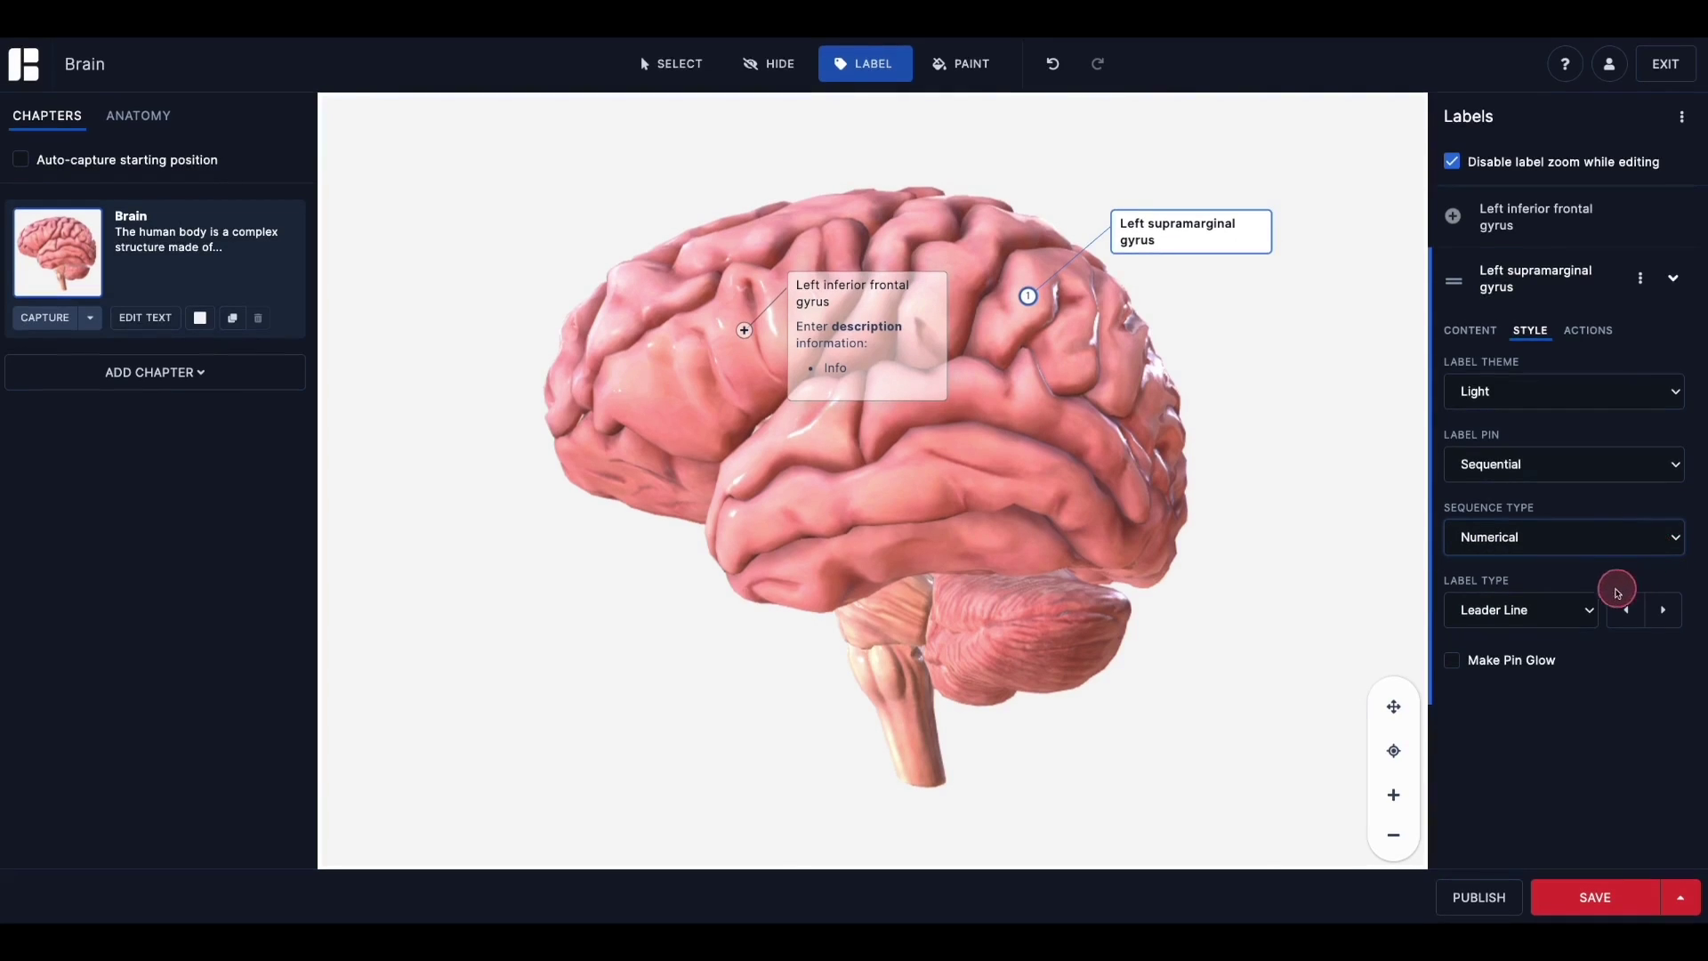
# Switch Label Type to Floating and back to Leader Line, and enable Make Pin Glow
pyautogui.click(1590, 612)
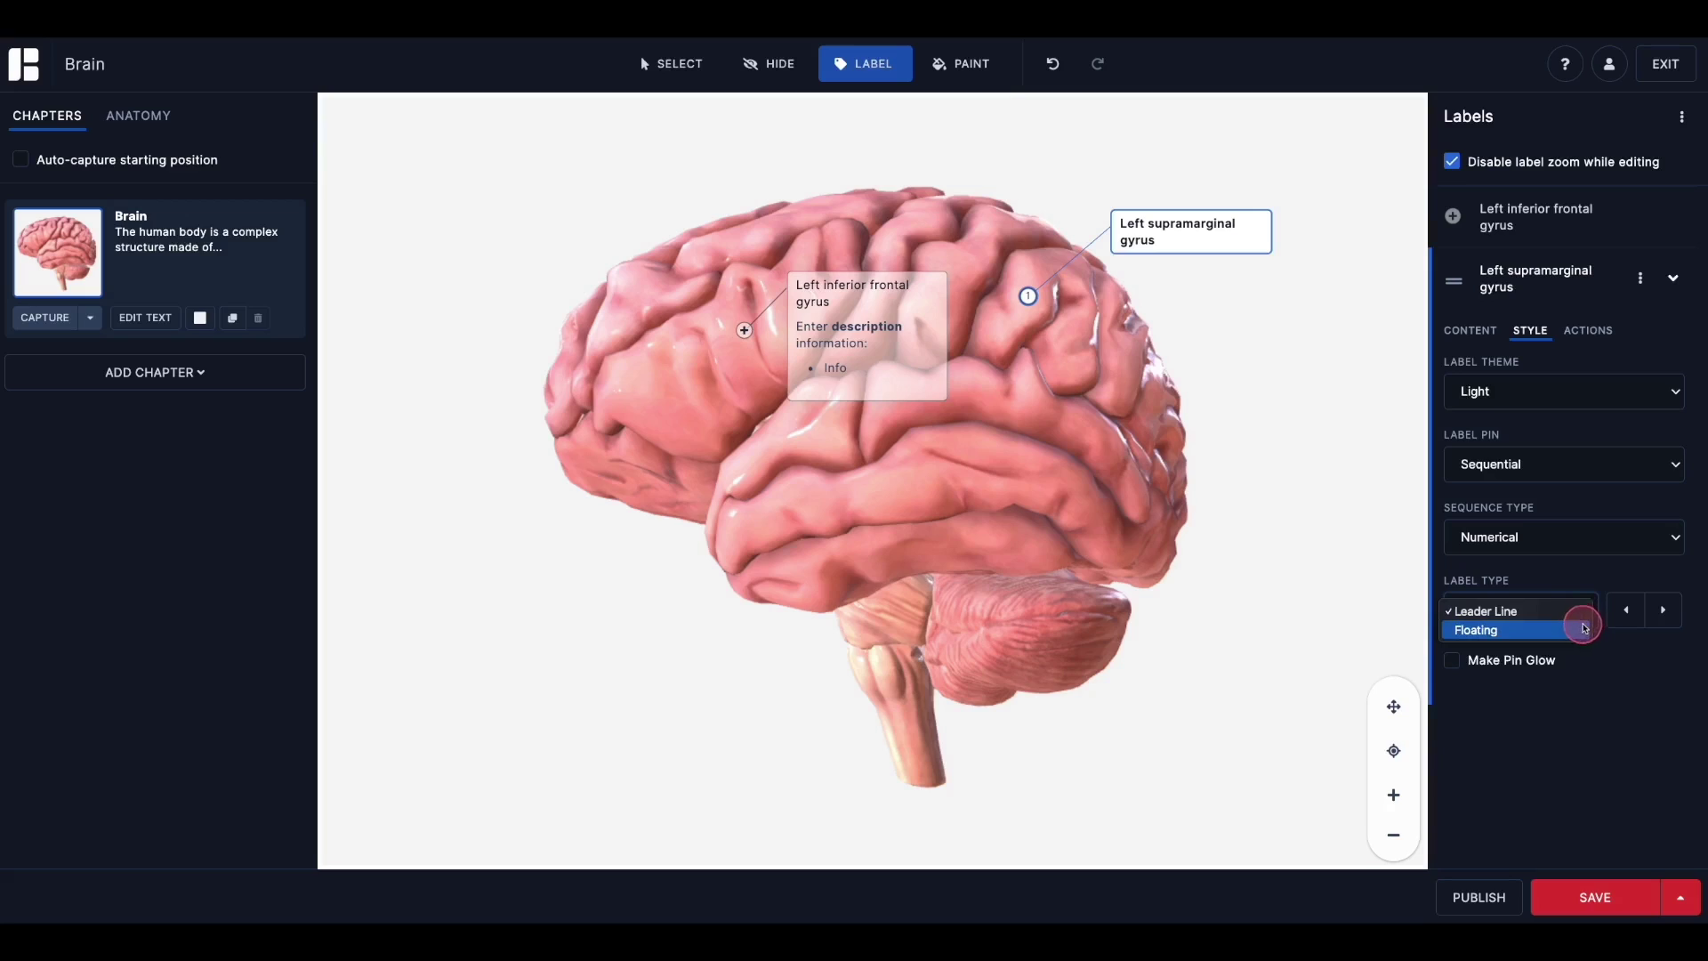
pyautogui.click(1584, 629)
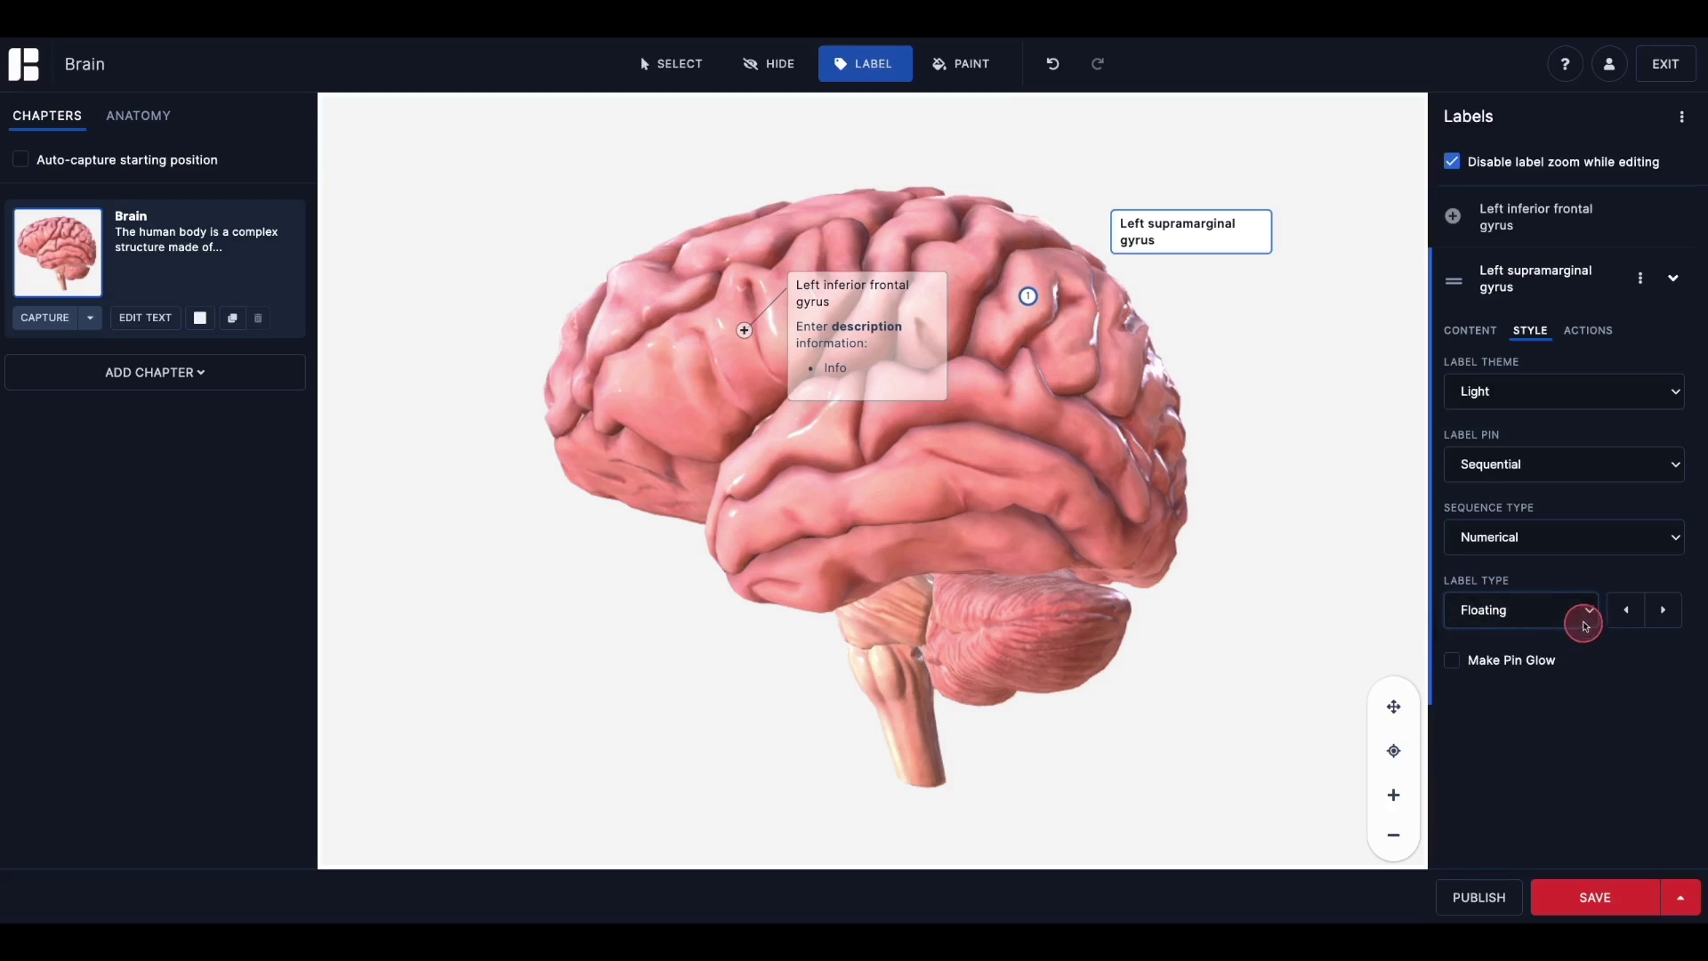
pyautogui.click(1590, 610)
pyautogui.click(1582, 593)
pyautogui.click(1453, 660)
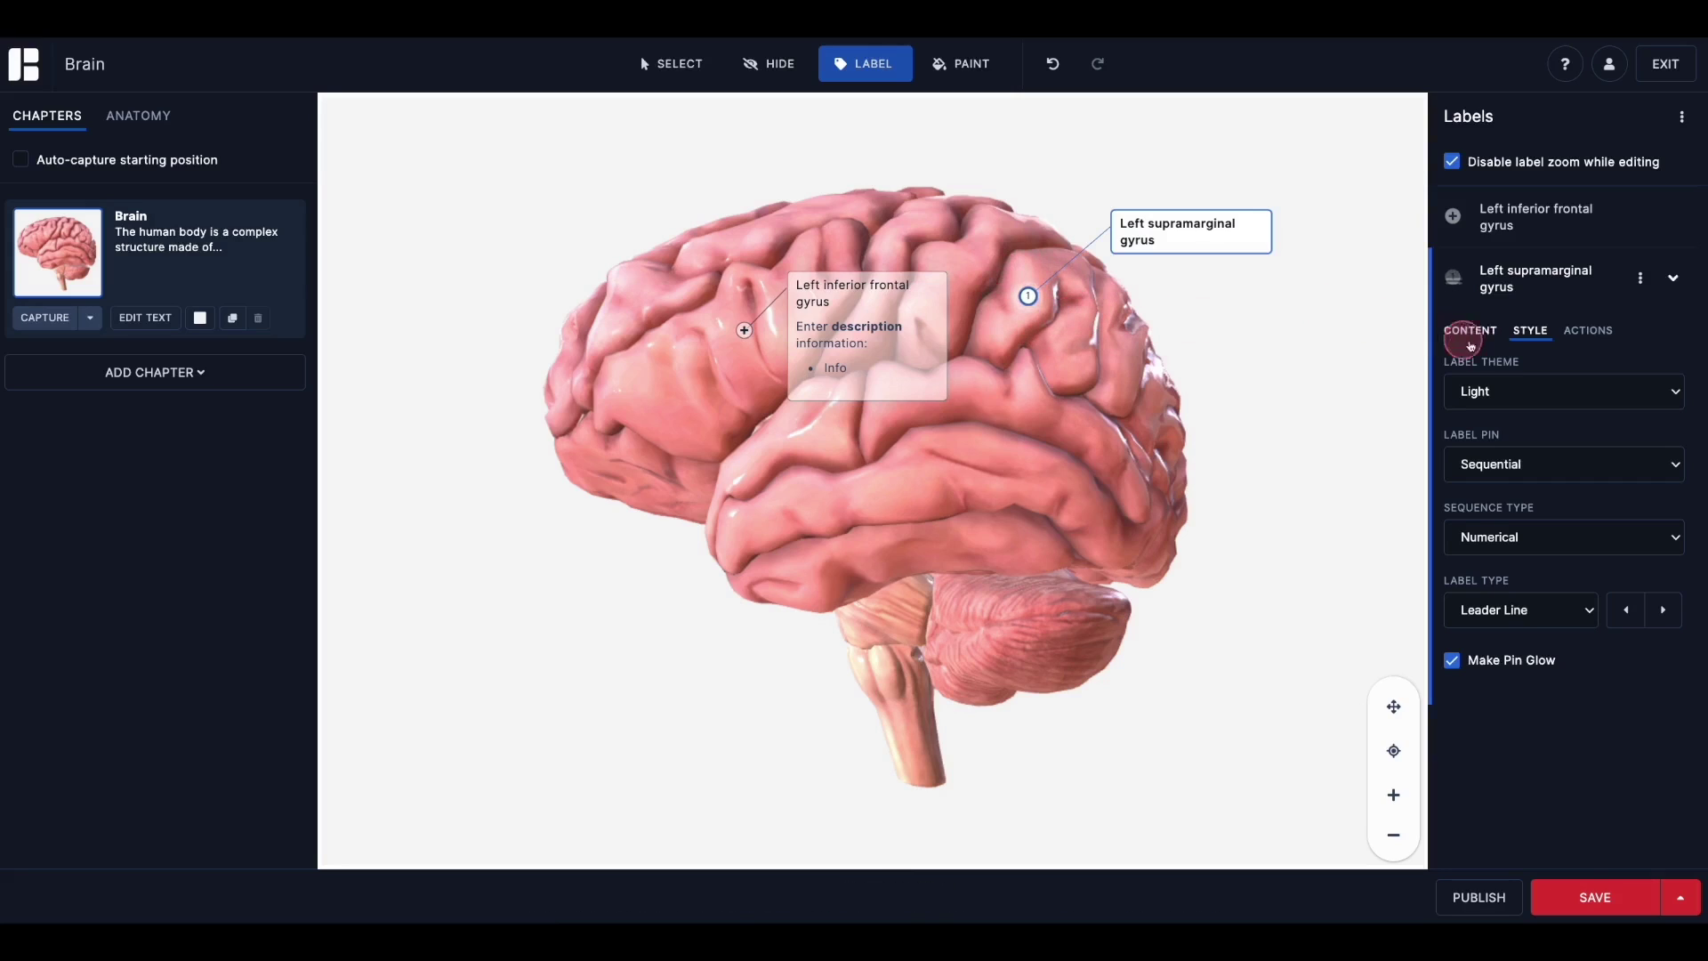
pyautogui.click(1587, 333)
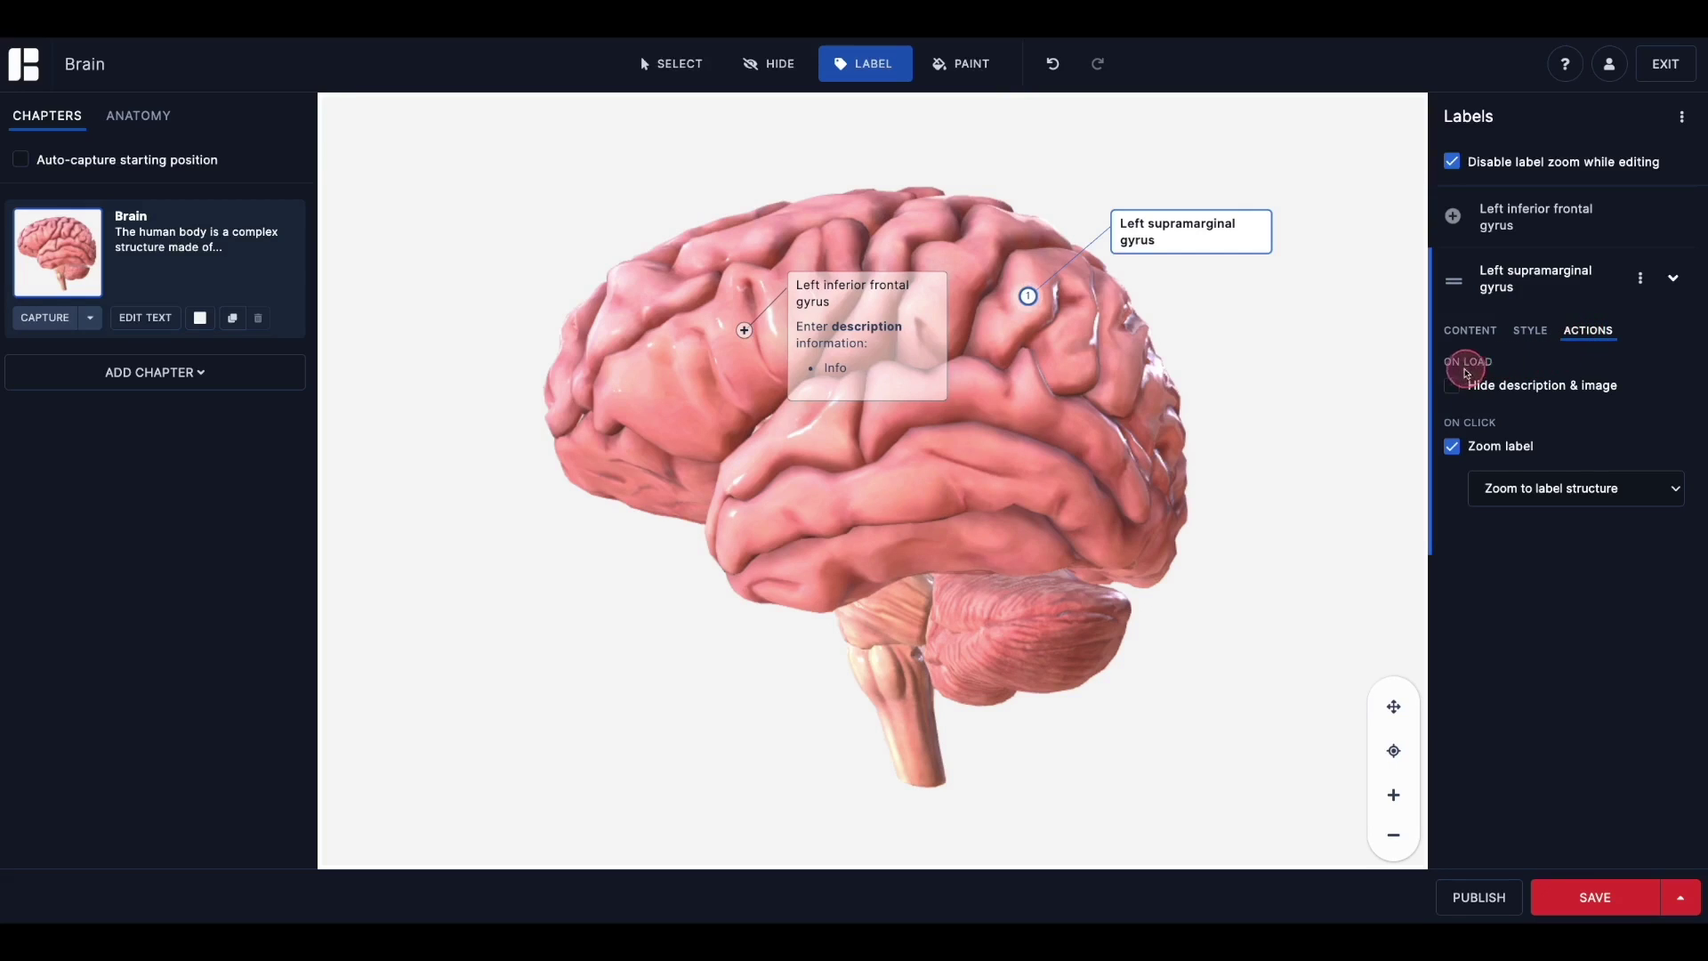
# Keep the description visible on load, uncheck Disable label zoom while editing, leave zoom mode unchanged
pyautogui.click(1453, 388)
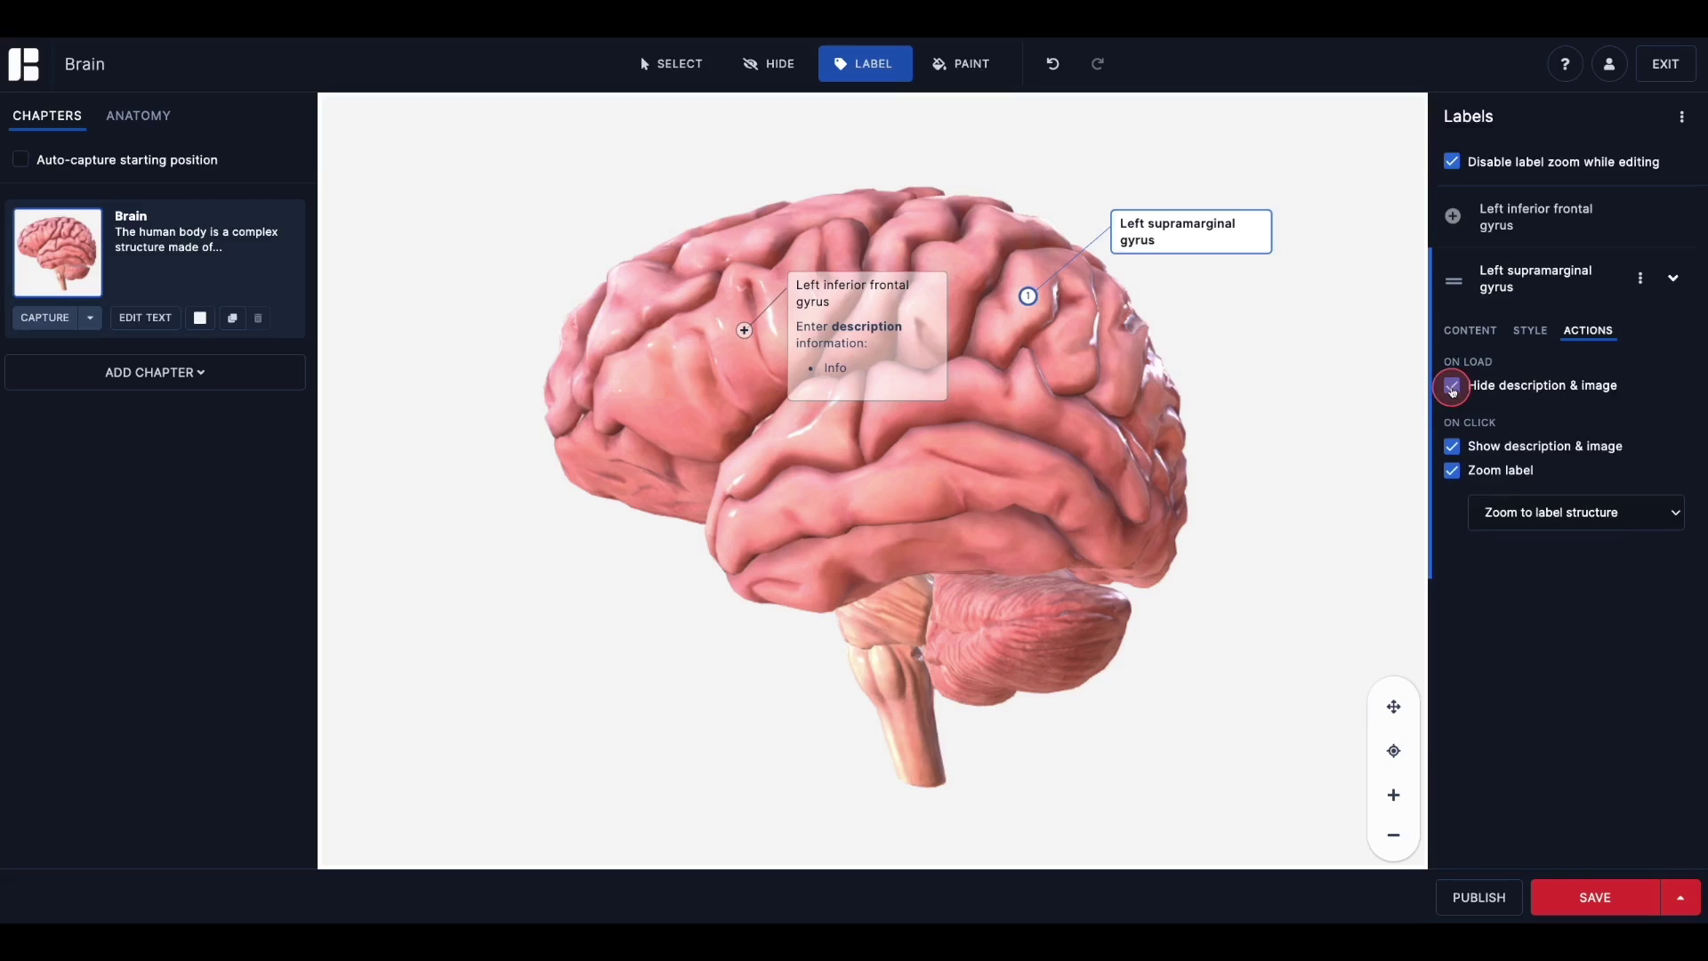
pyautogui.click(1453, 389)
pyautogui.click(1452, 447)
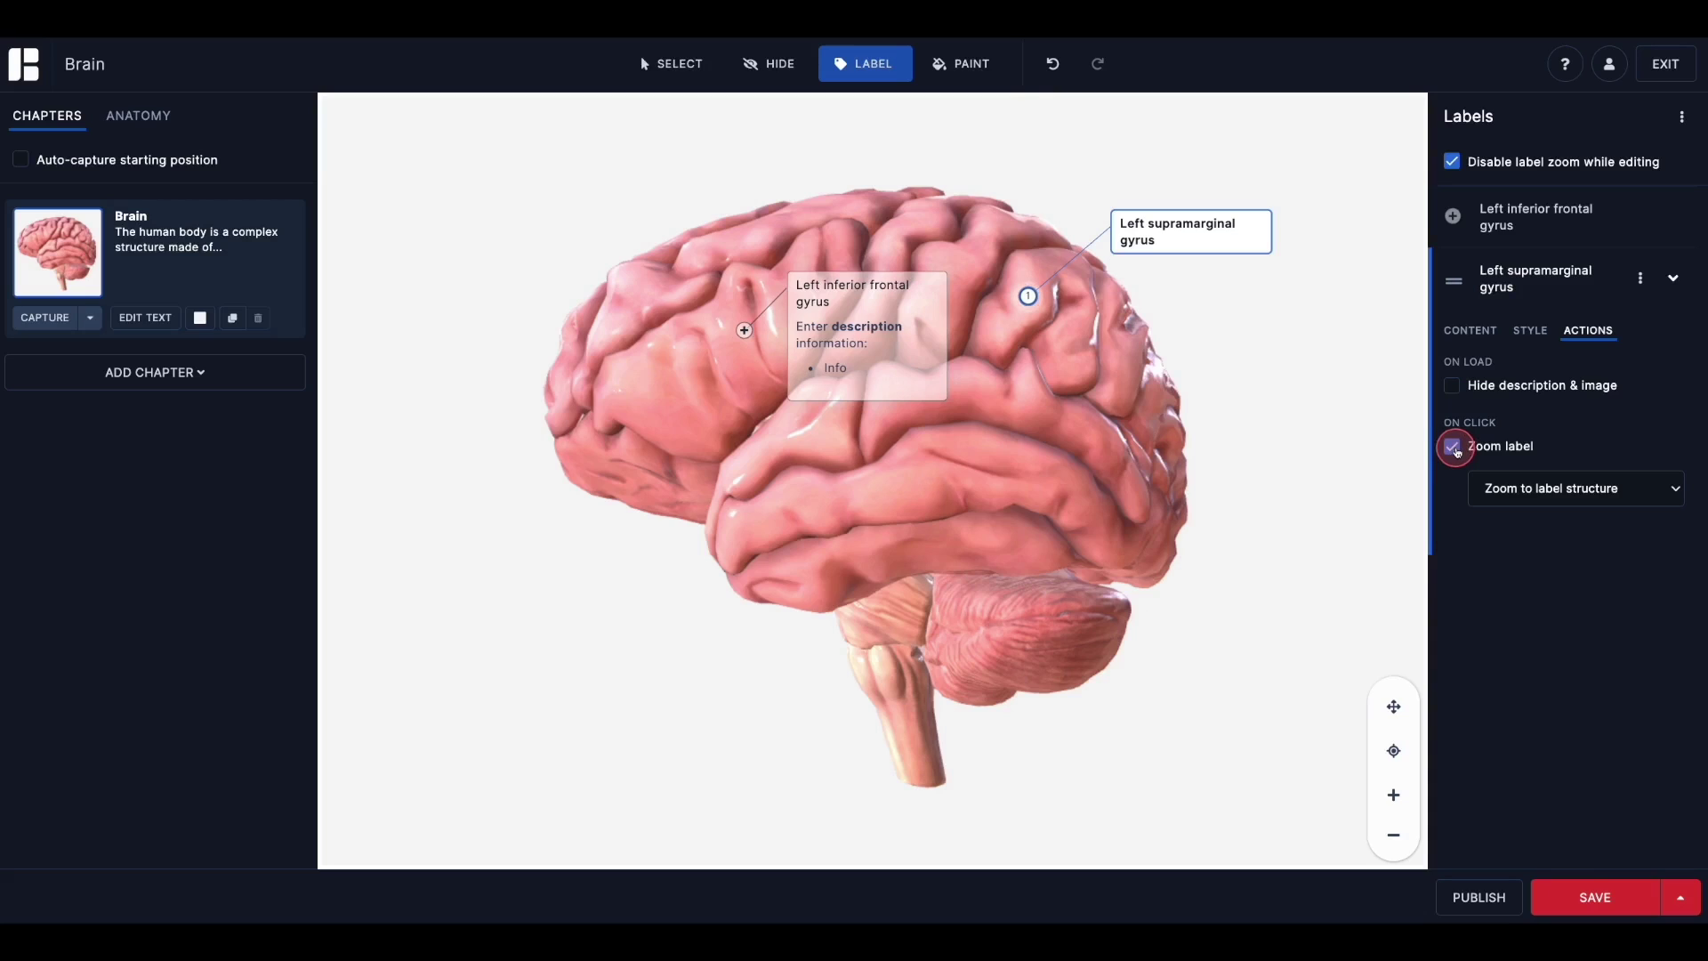
pyautogui.click(1678, 492)
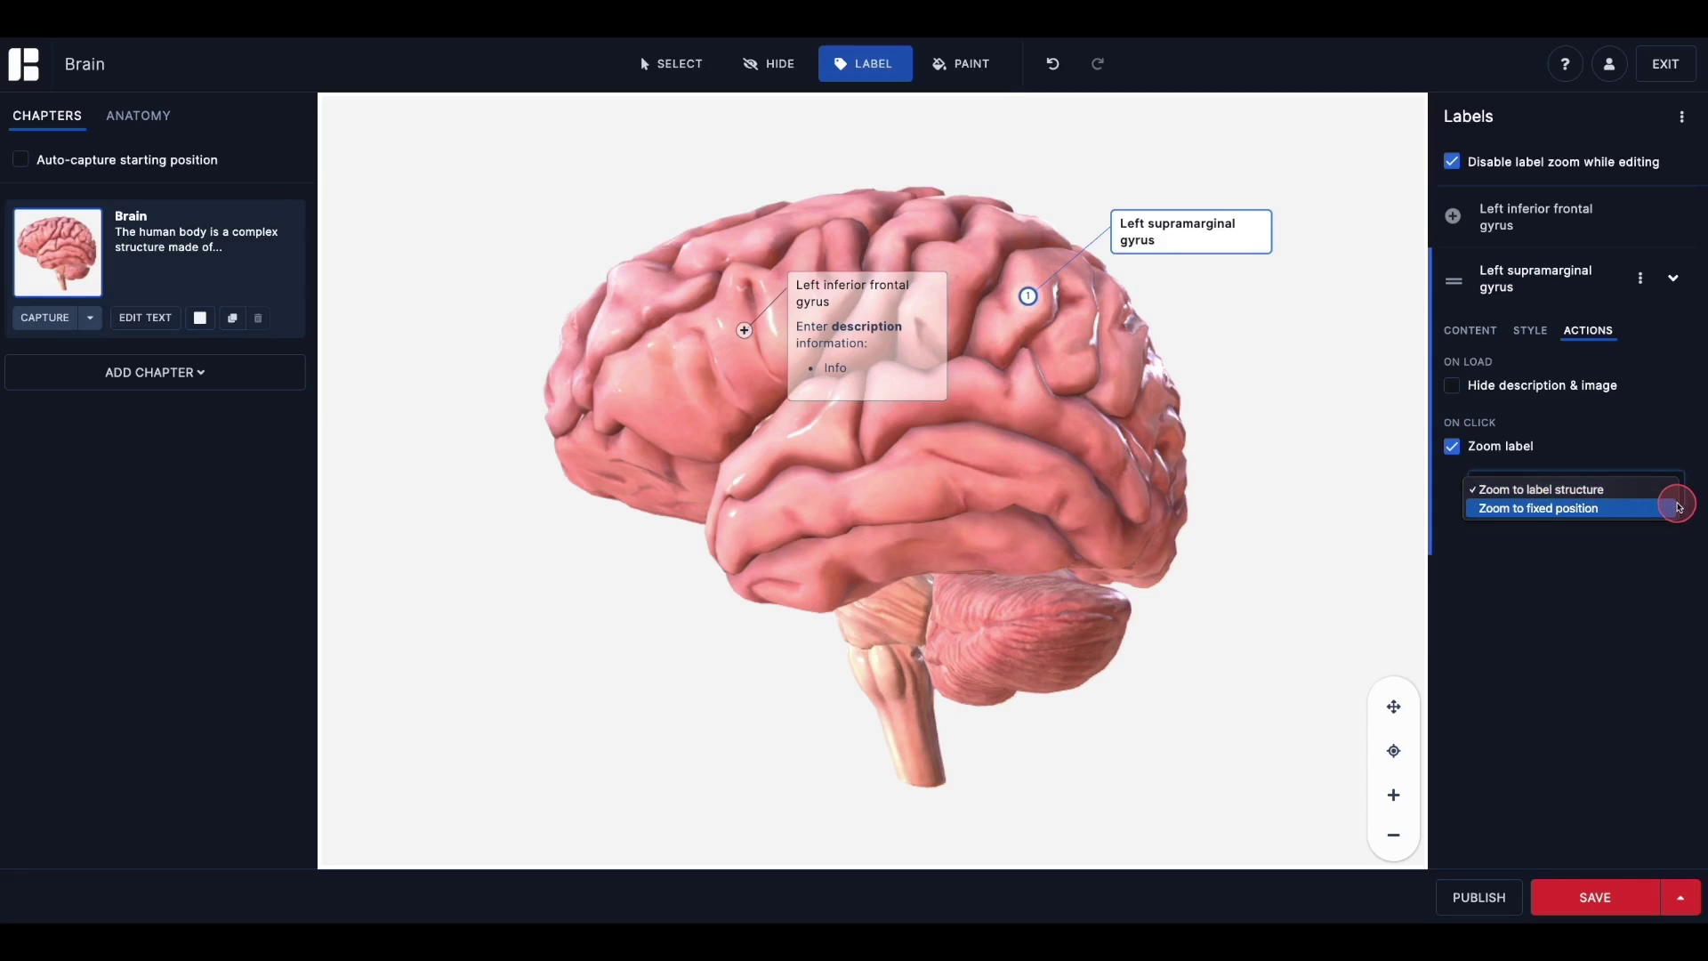
pyautogui.click(1665, 433)
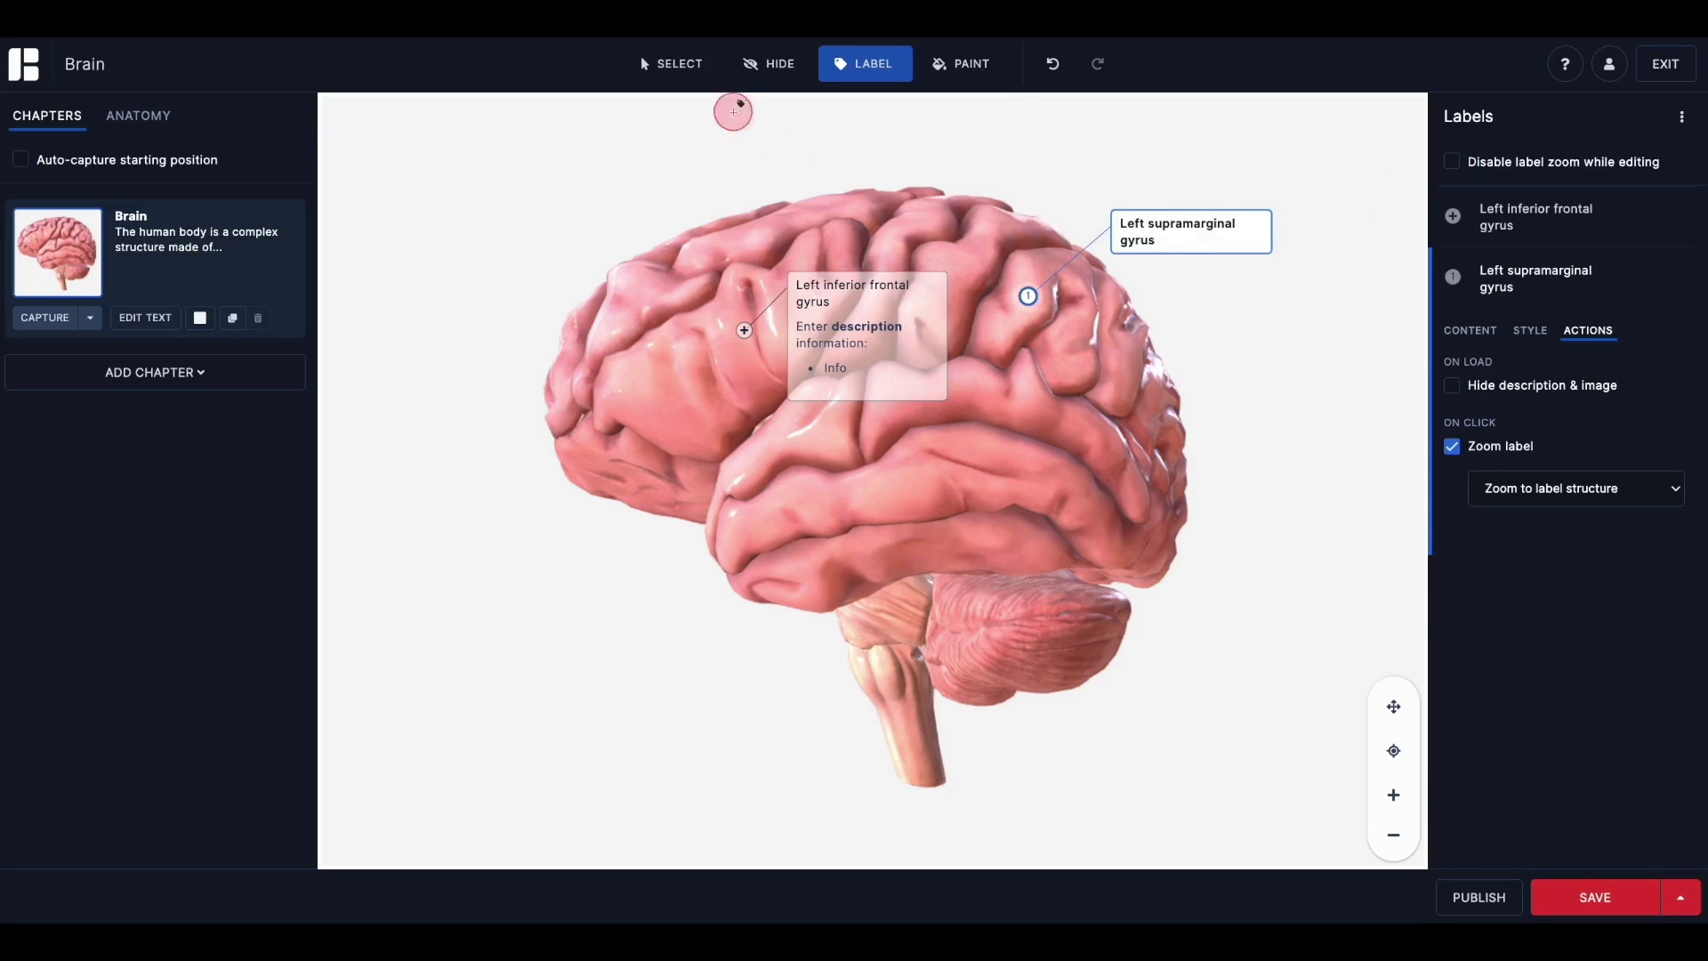
pyautogui.click(680, 64)
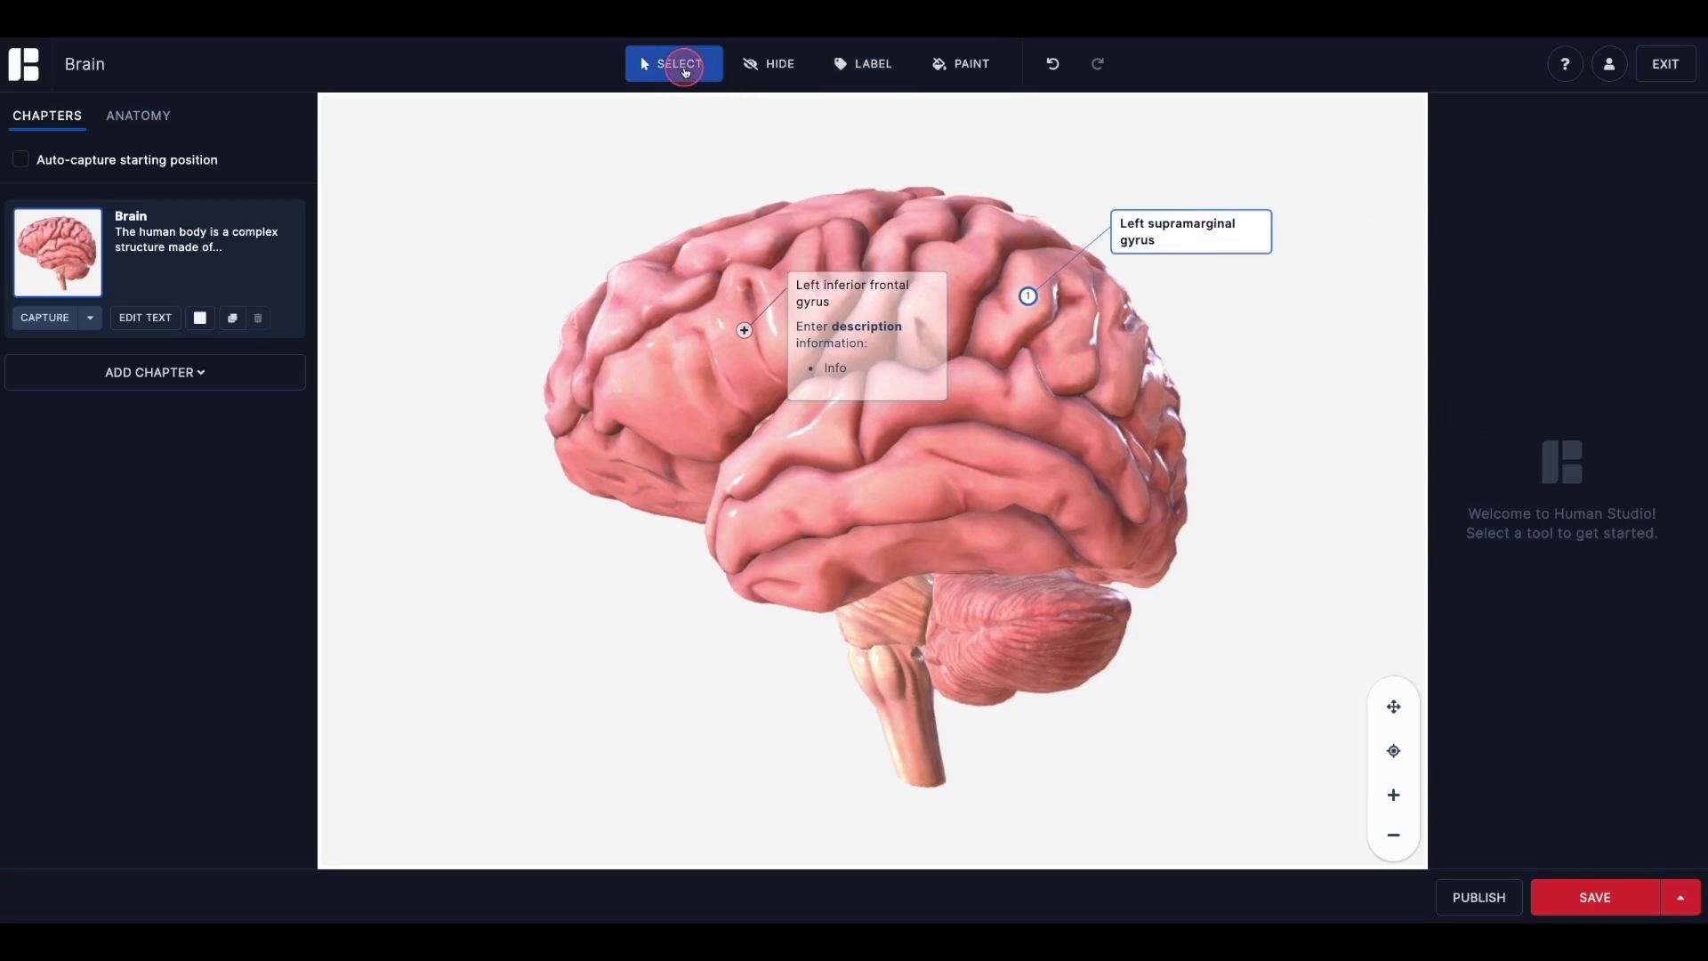
# Preview the supramarginal and inferior frontal gyrus labels' on-click zoom, recentering in between
pyautogui.click(1140, 232)
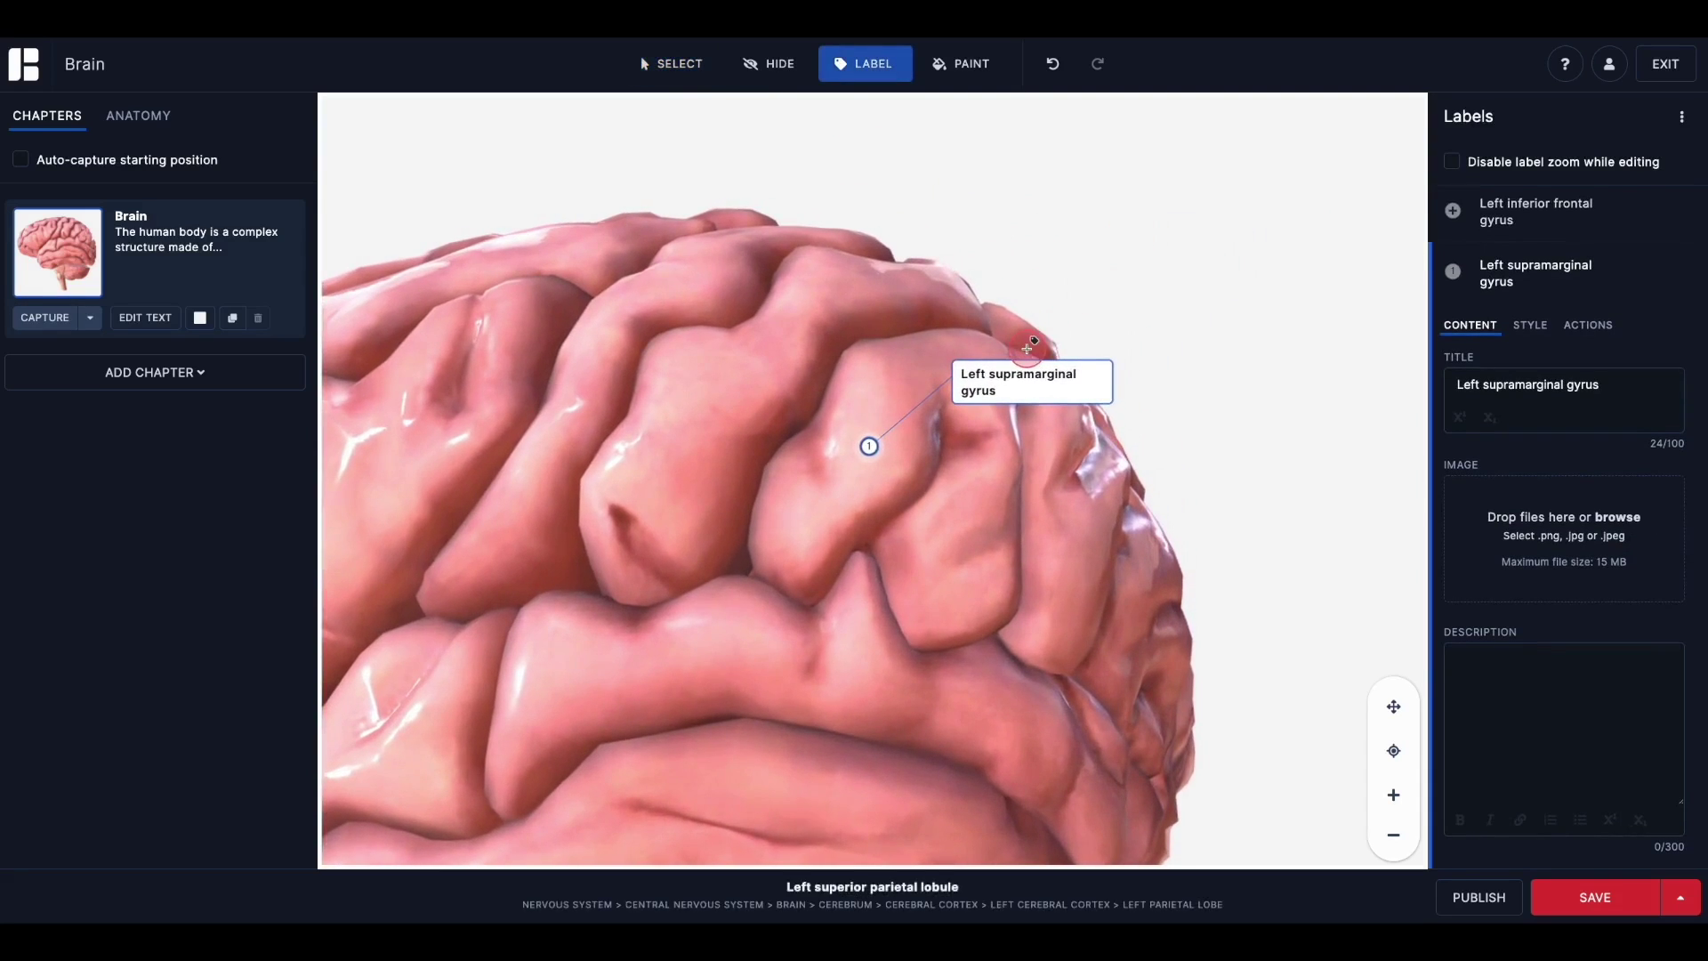
pyautogui.click(995, 372)
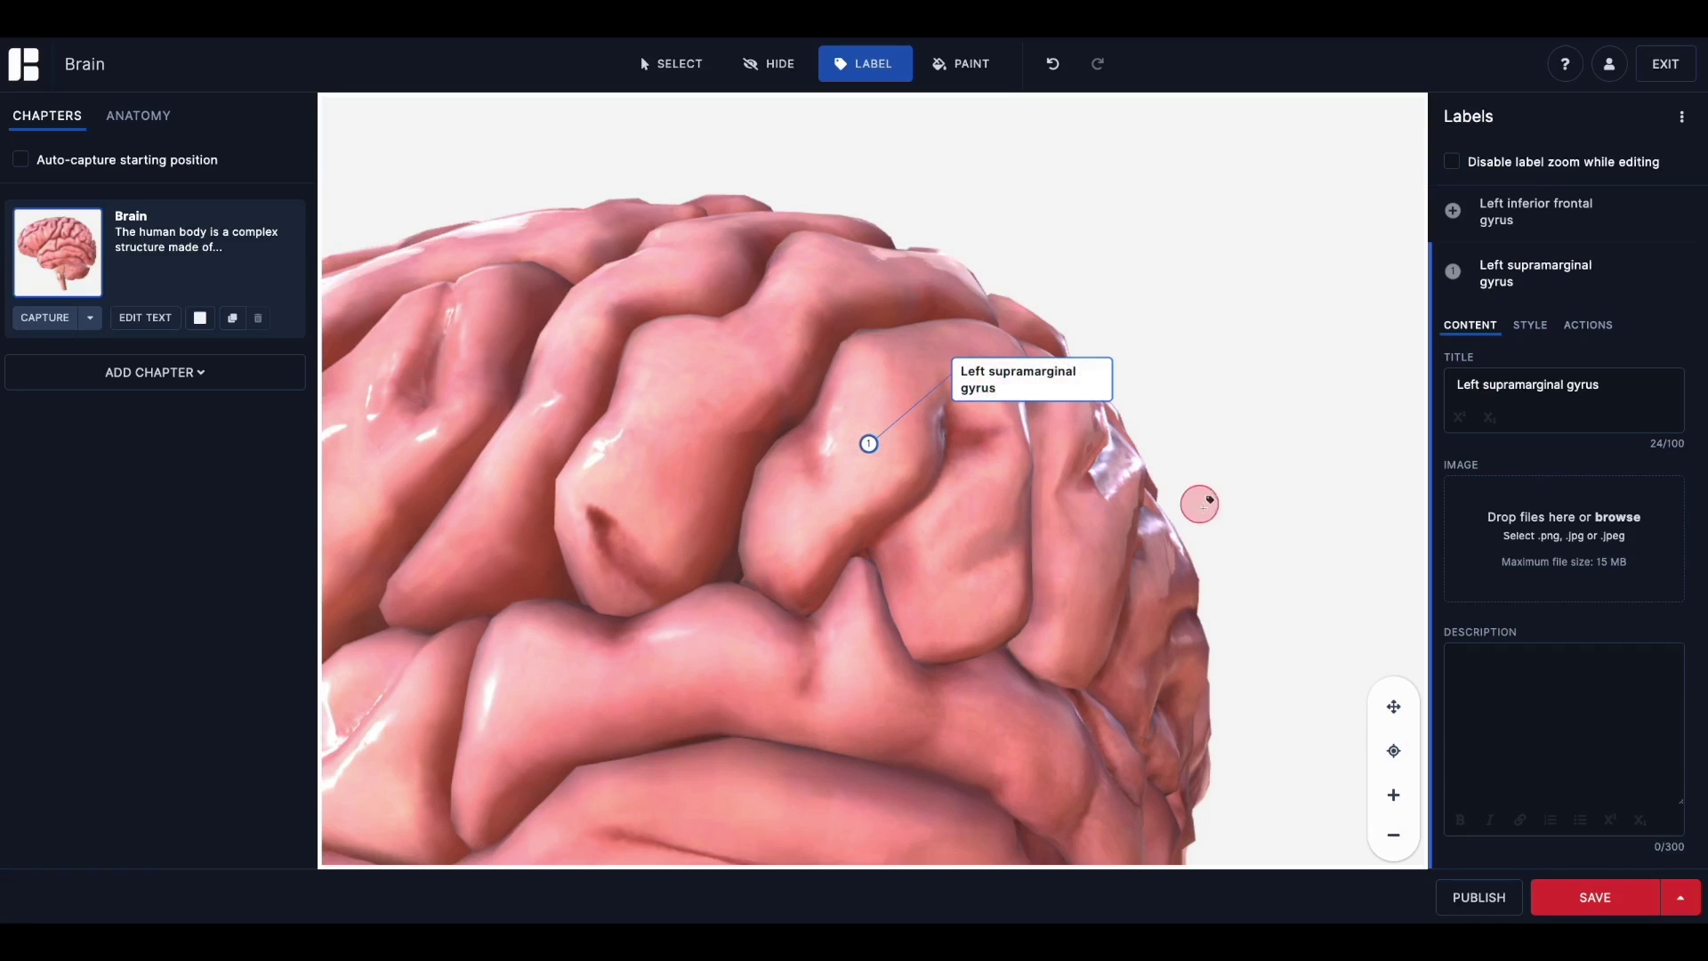
pyautogui.click(1393, 753)
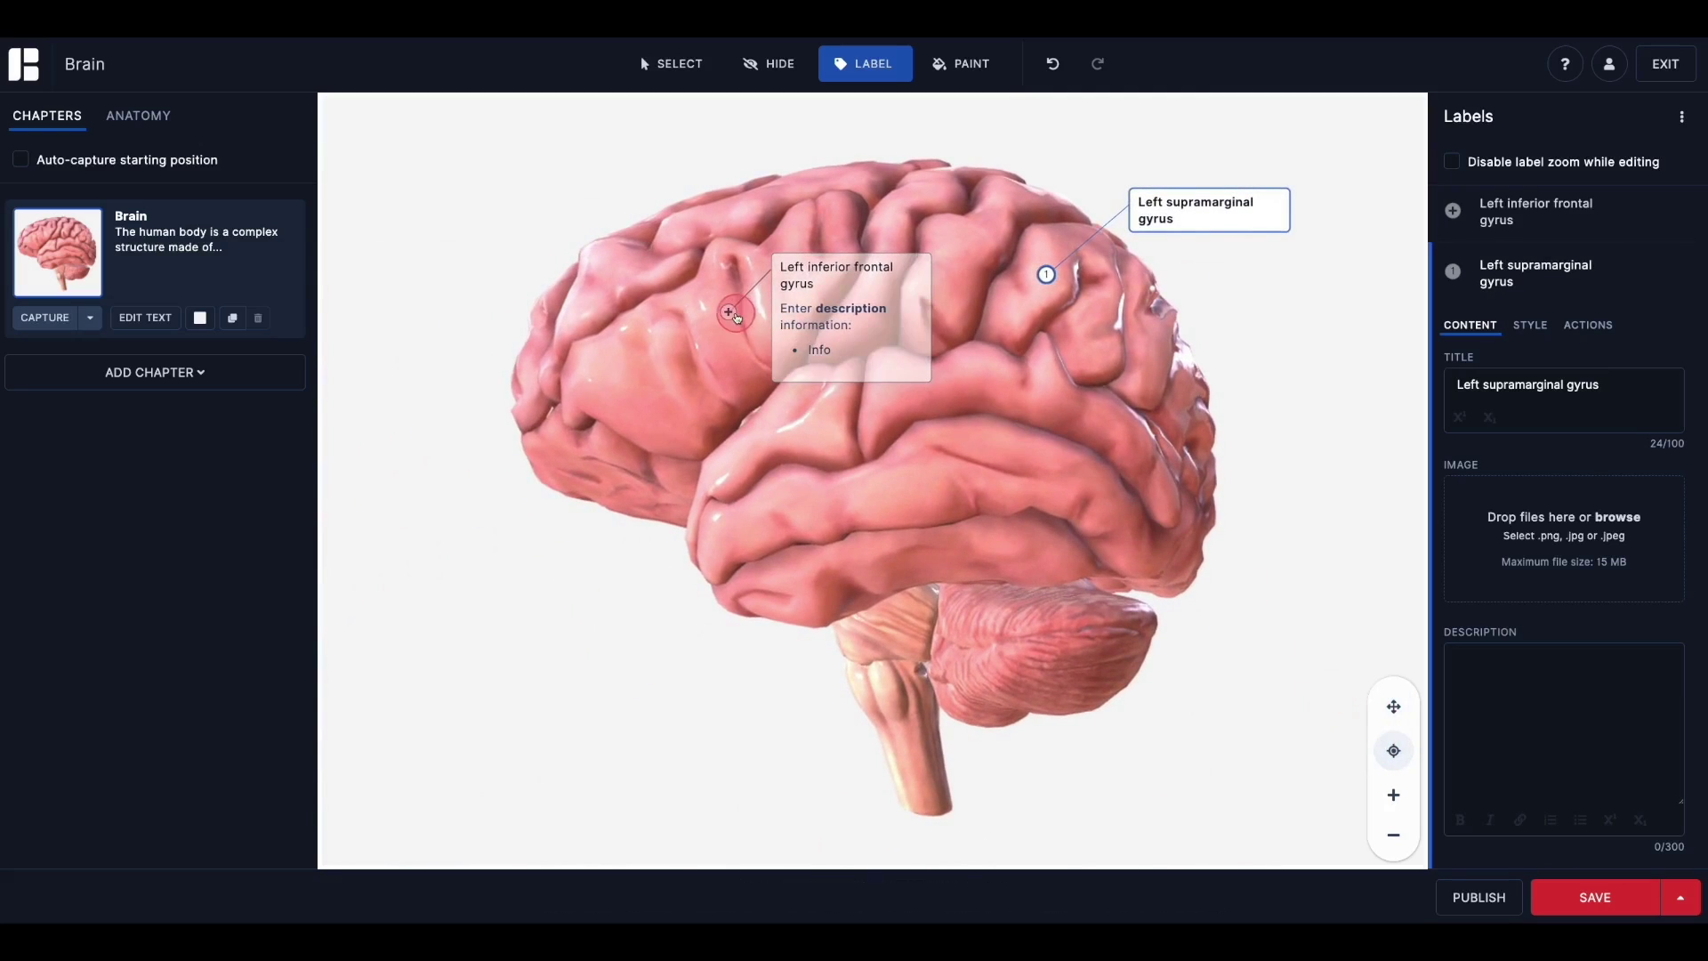
pyautogui.click(731, 317)
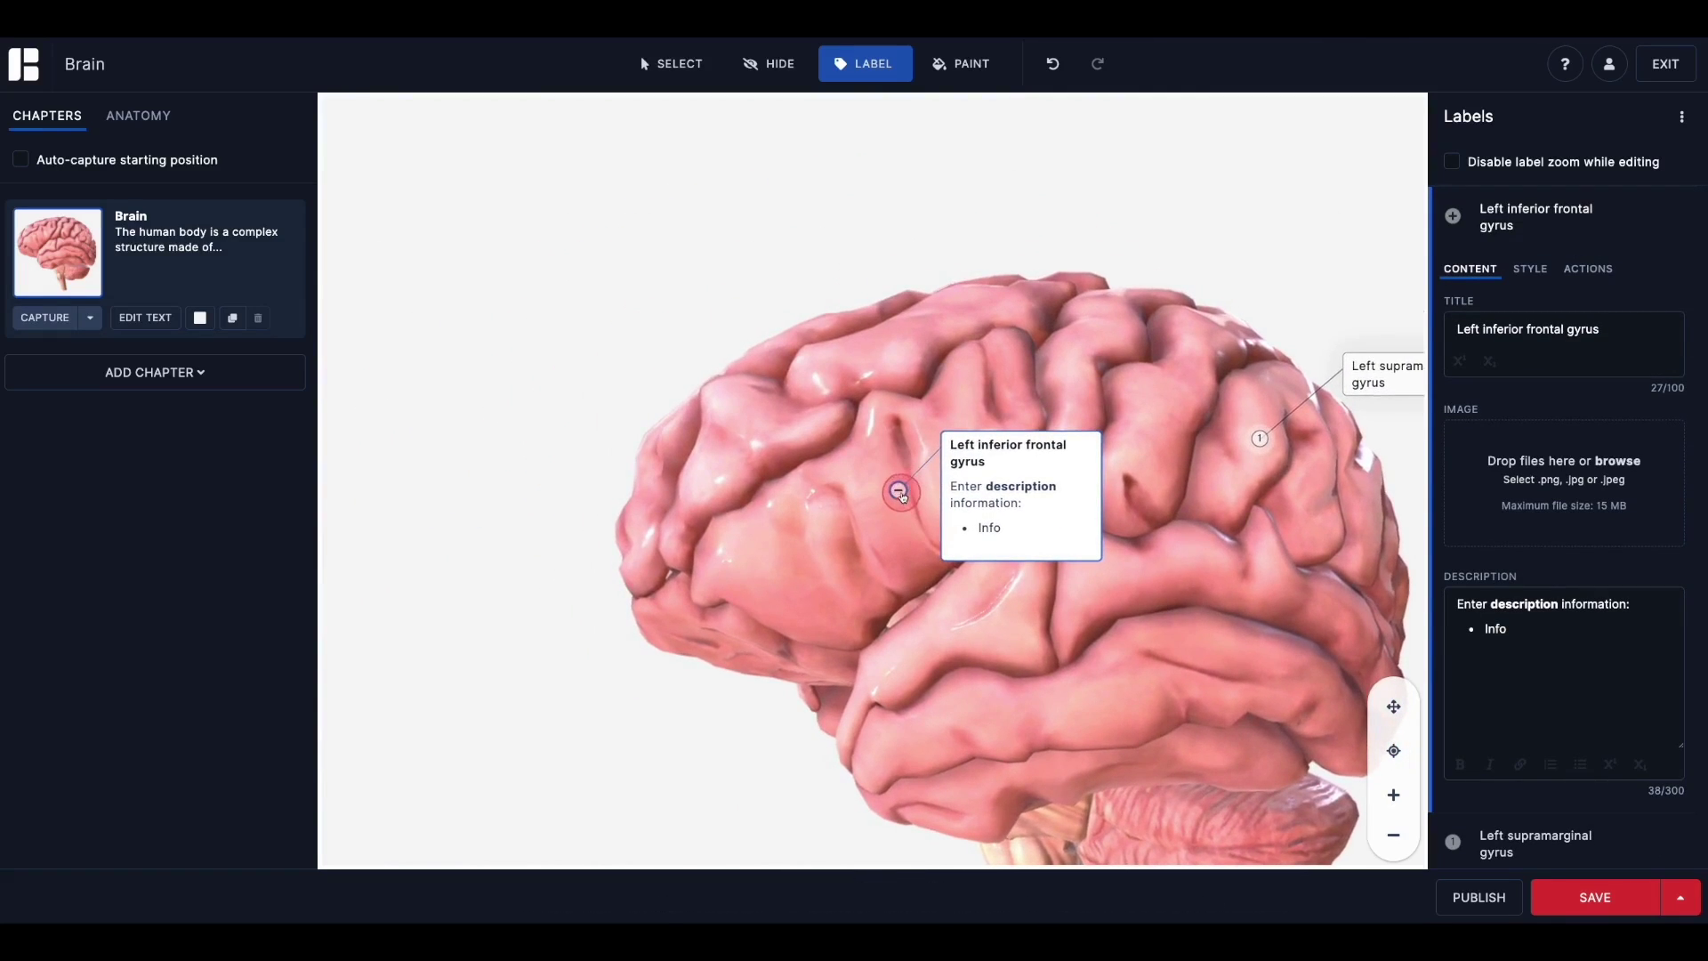
pyautogui.click(900, 497)
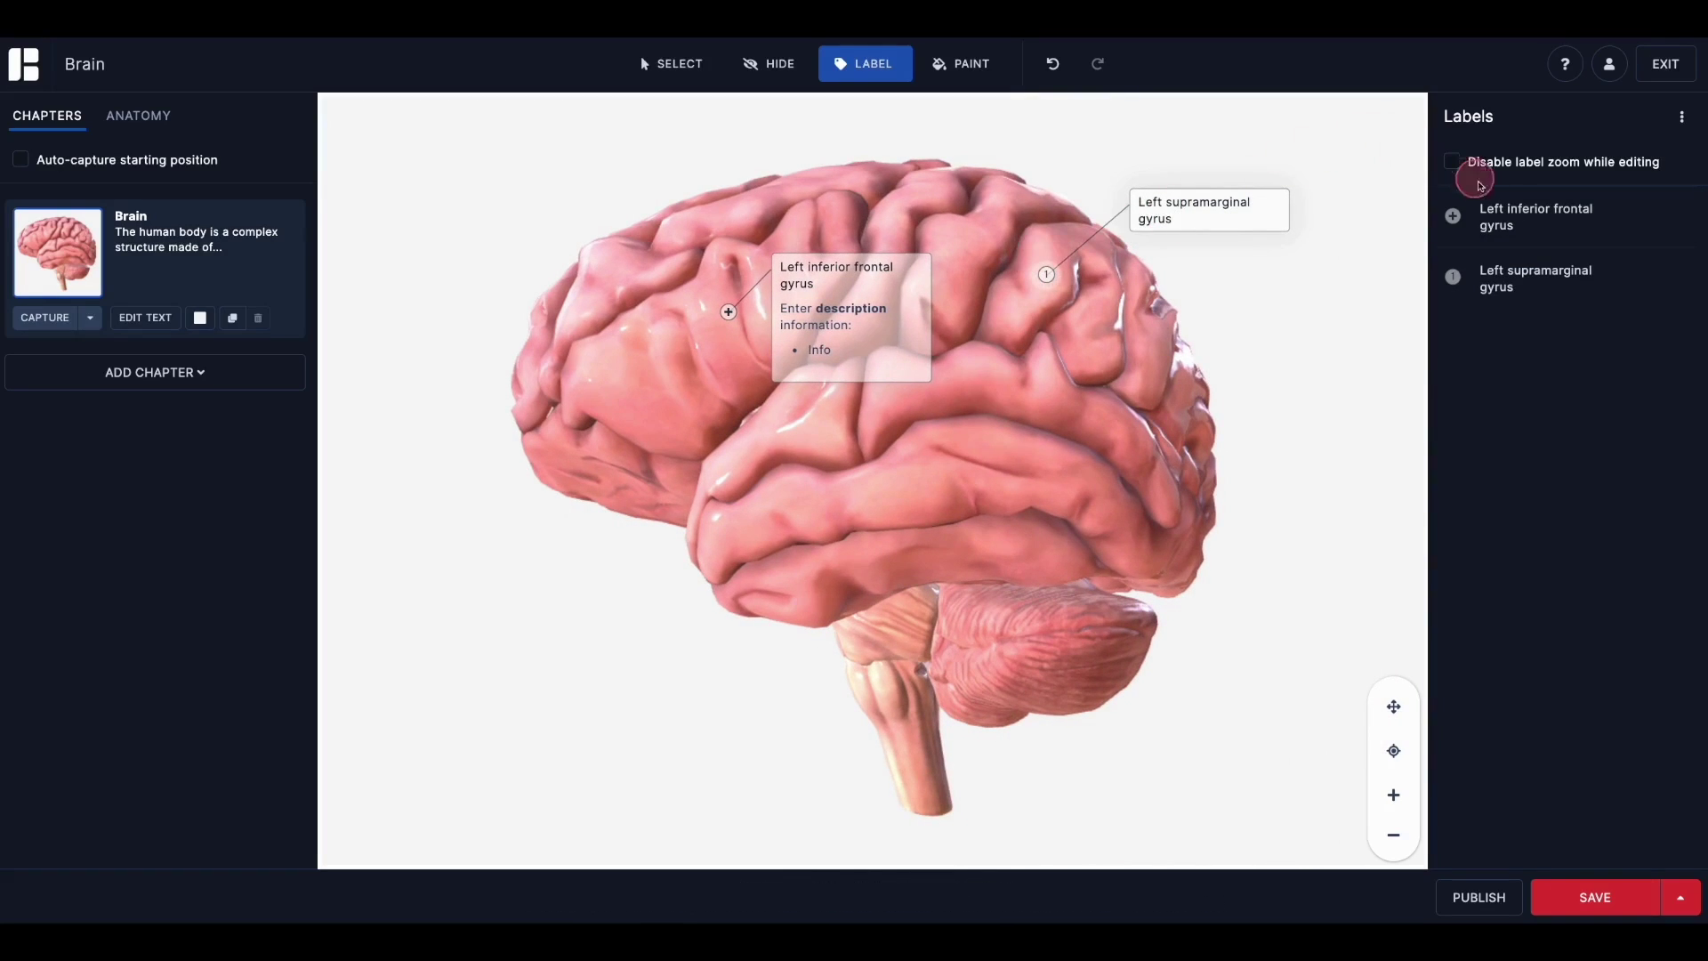
pyautogui.click(1504, 277)
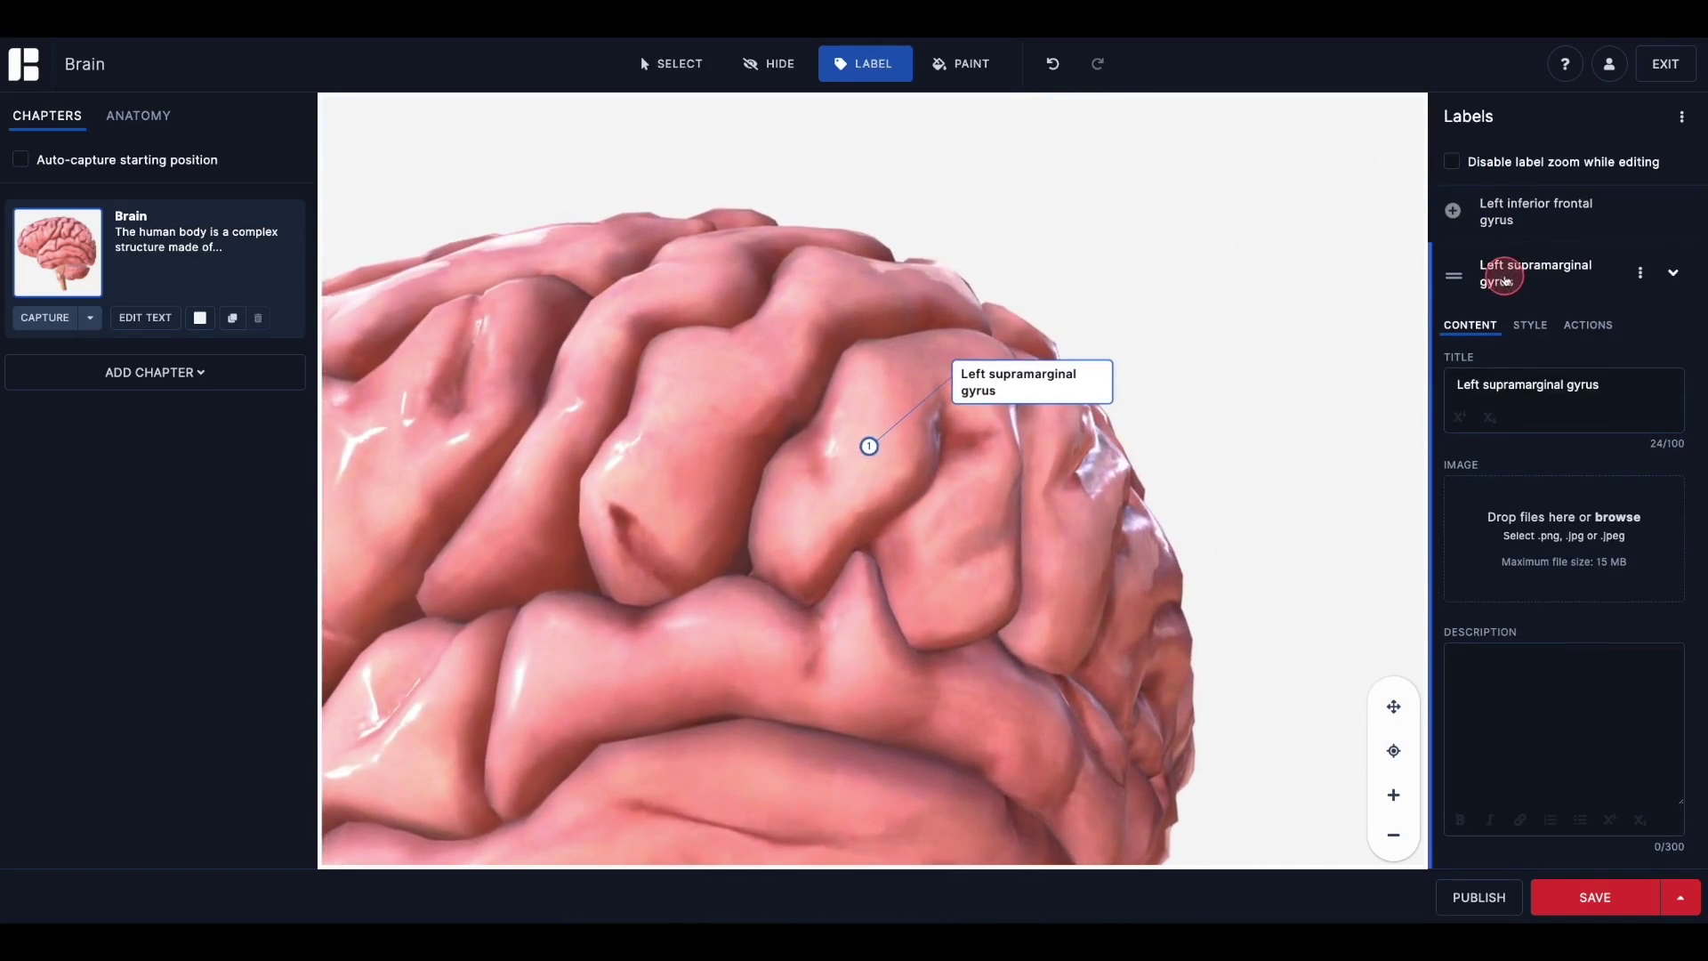
# Set the supramarginal label's on-click action to Zoom to fixed position
pyautogui.click(1586, 329)
pyautogui.click(1662, 488)
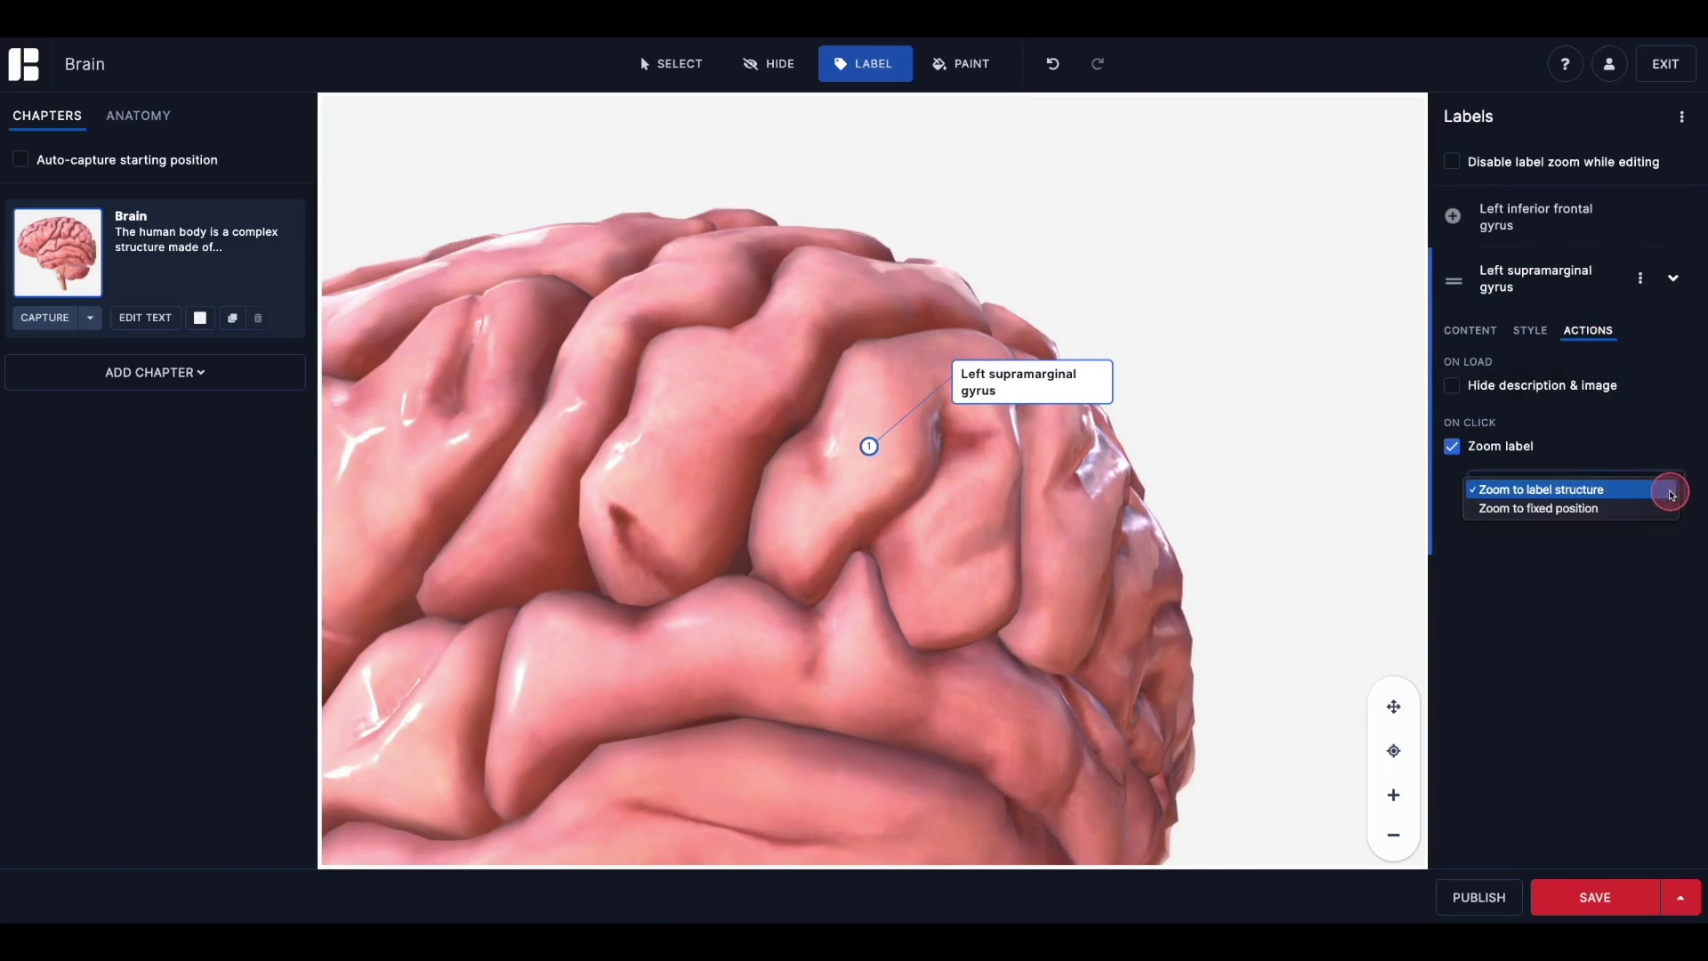
pyautogui.click(1636, 509)
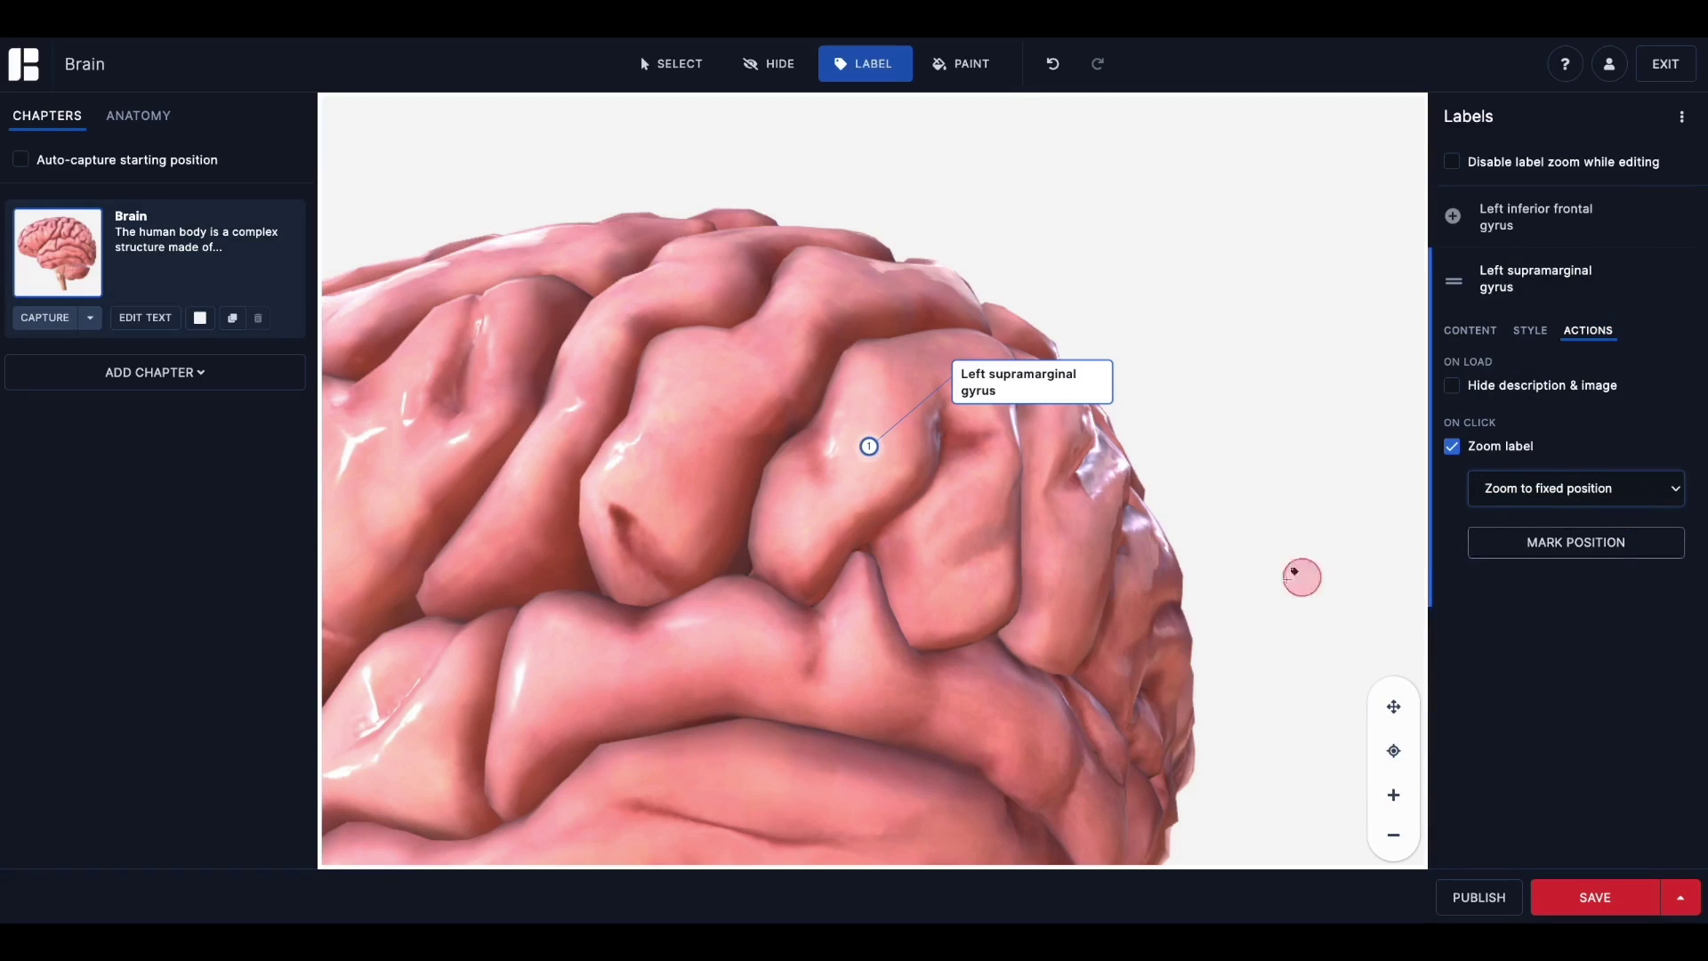
# Pan the view, mark it as the zoom position, recenter, and test the label
pyautogui.scroll(-5, 1244, 585)
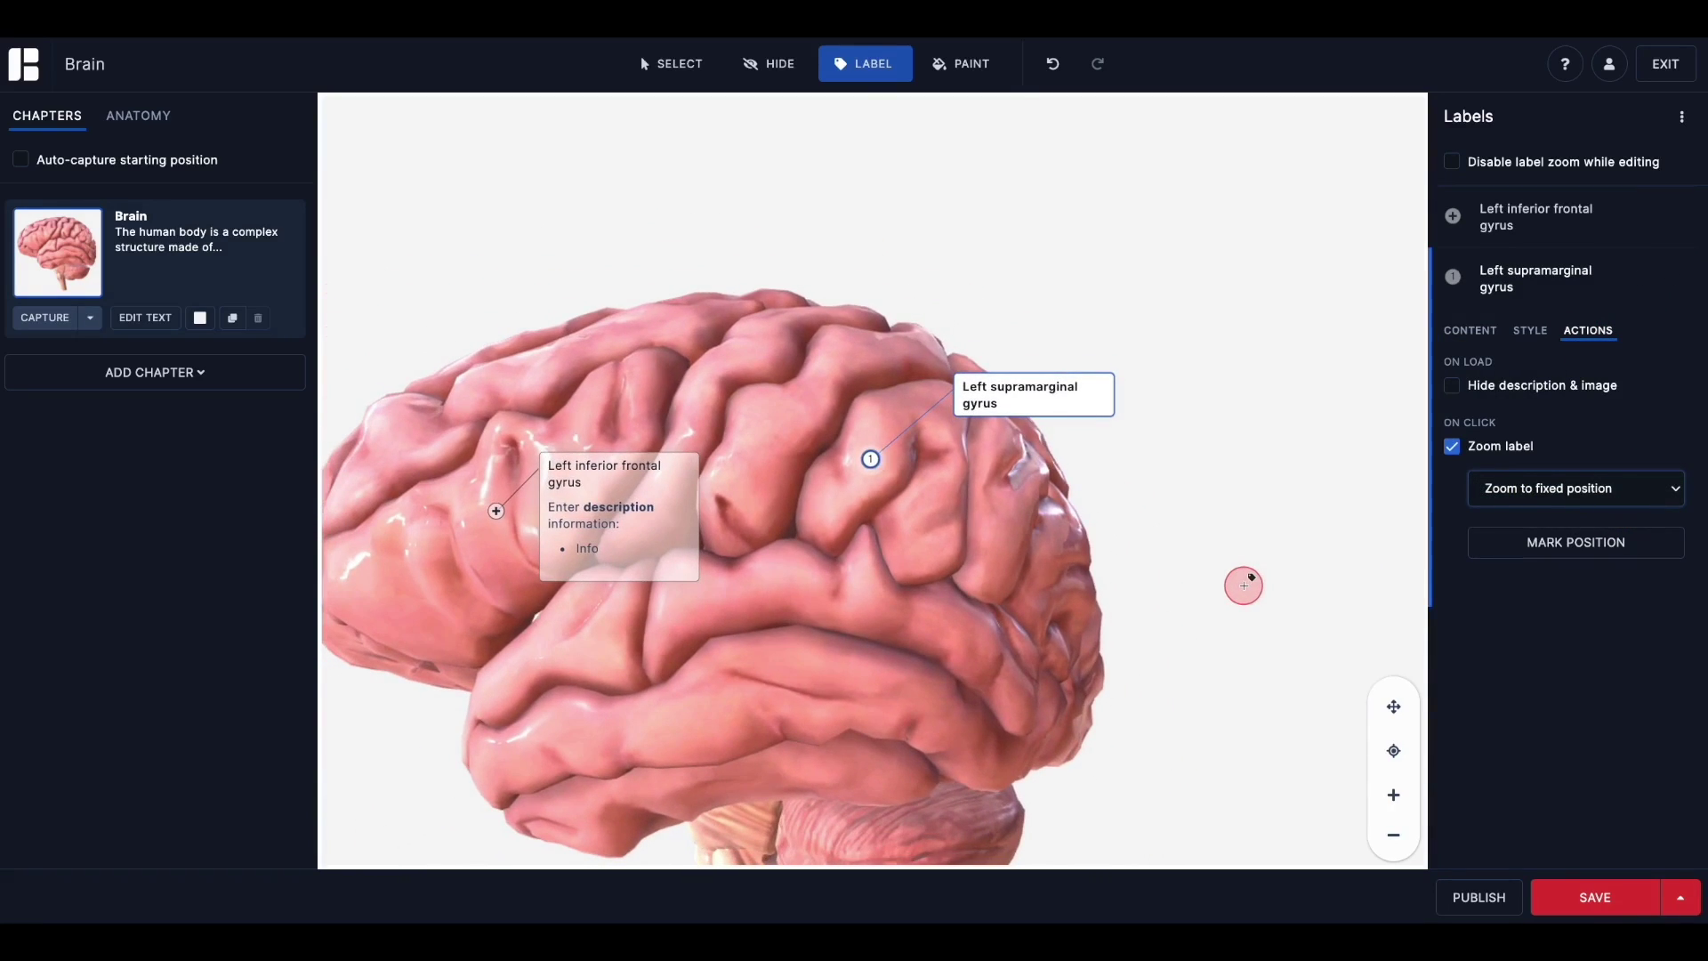
pyautogui.click(1393, 707)
pyautogui.moveTo(1246, 652); pyautogui.dragTo(1286, 597)
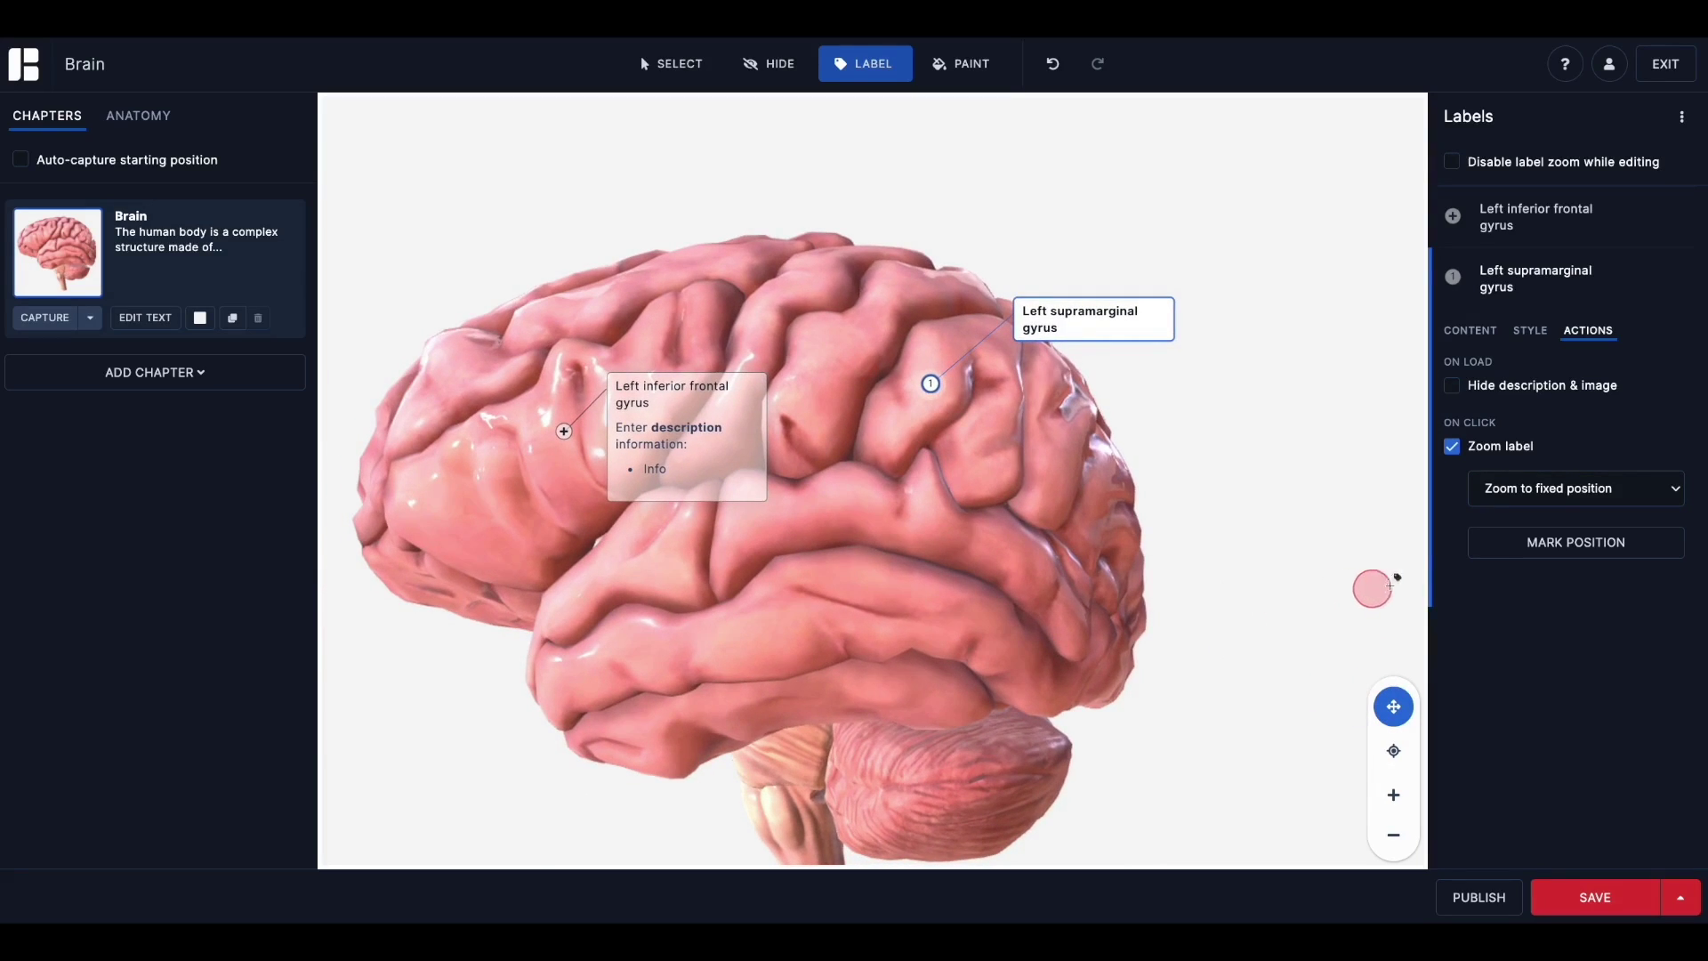
pyautogui.click(1530, 550)
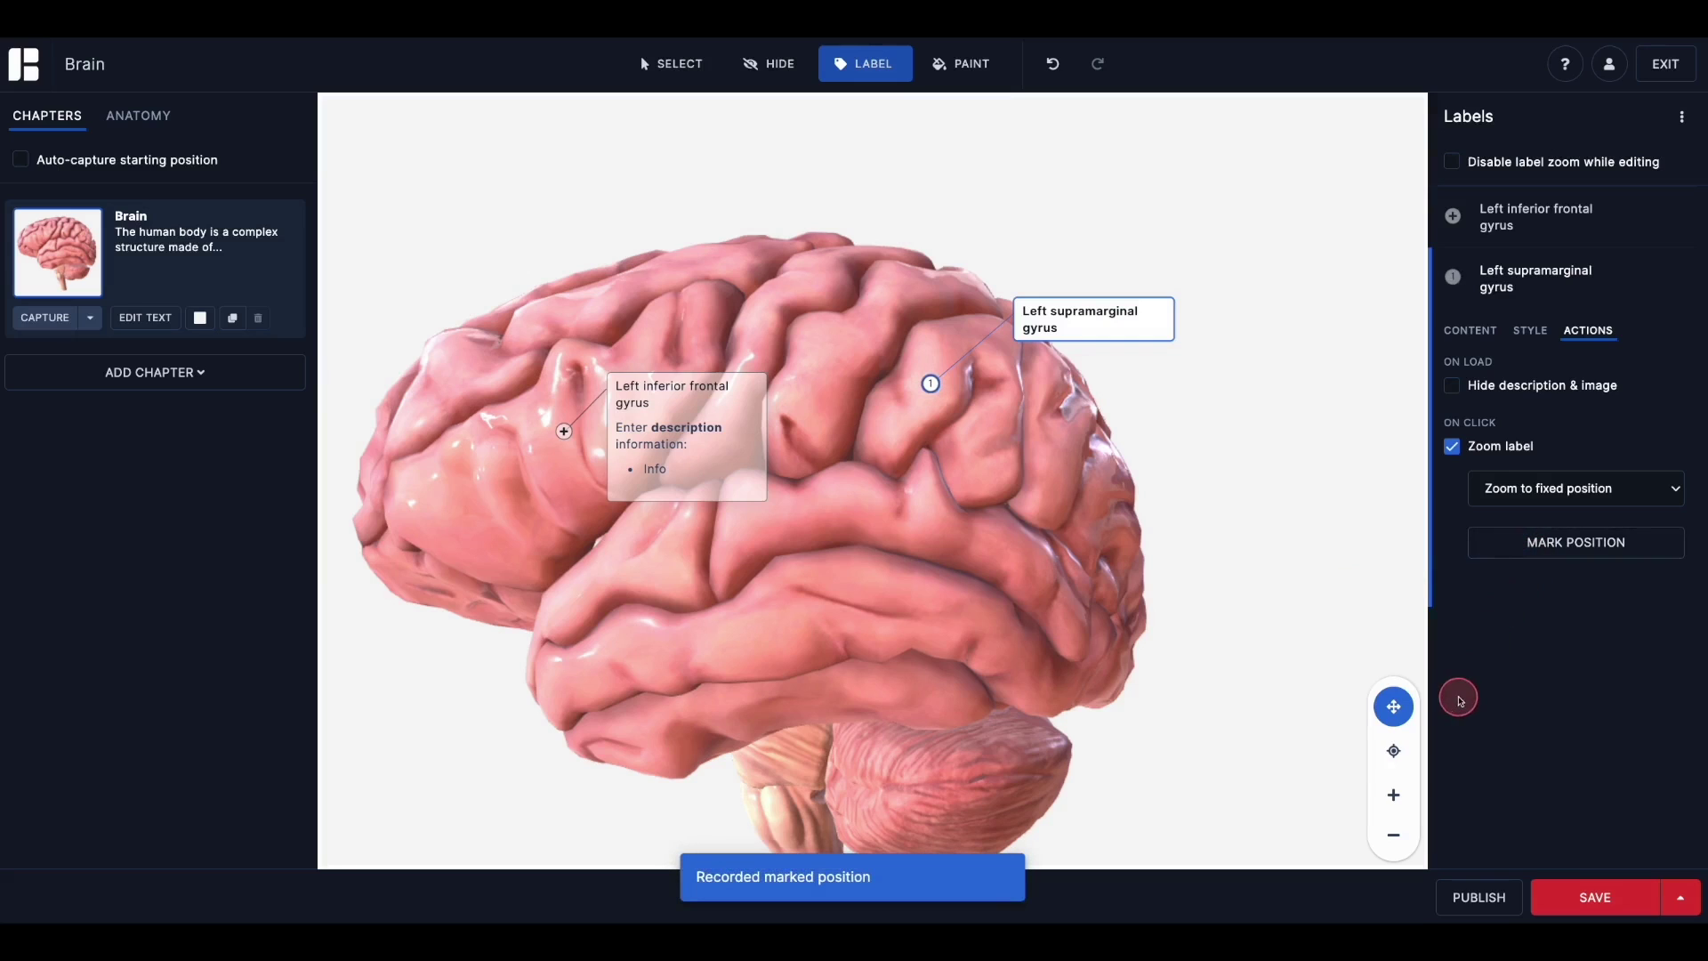
pyautogui.click(1394, 752)
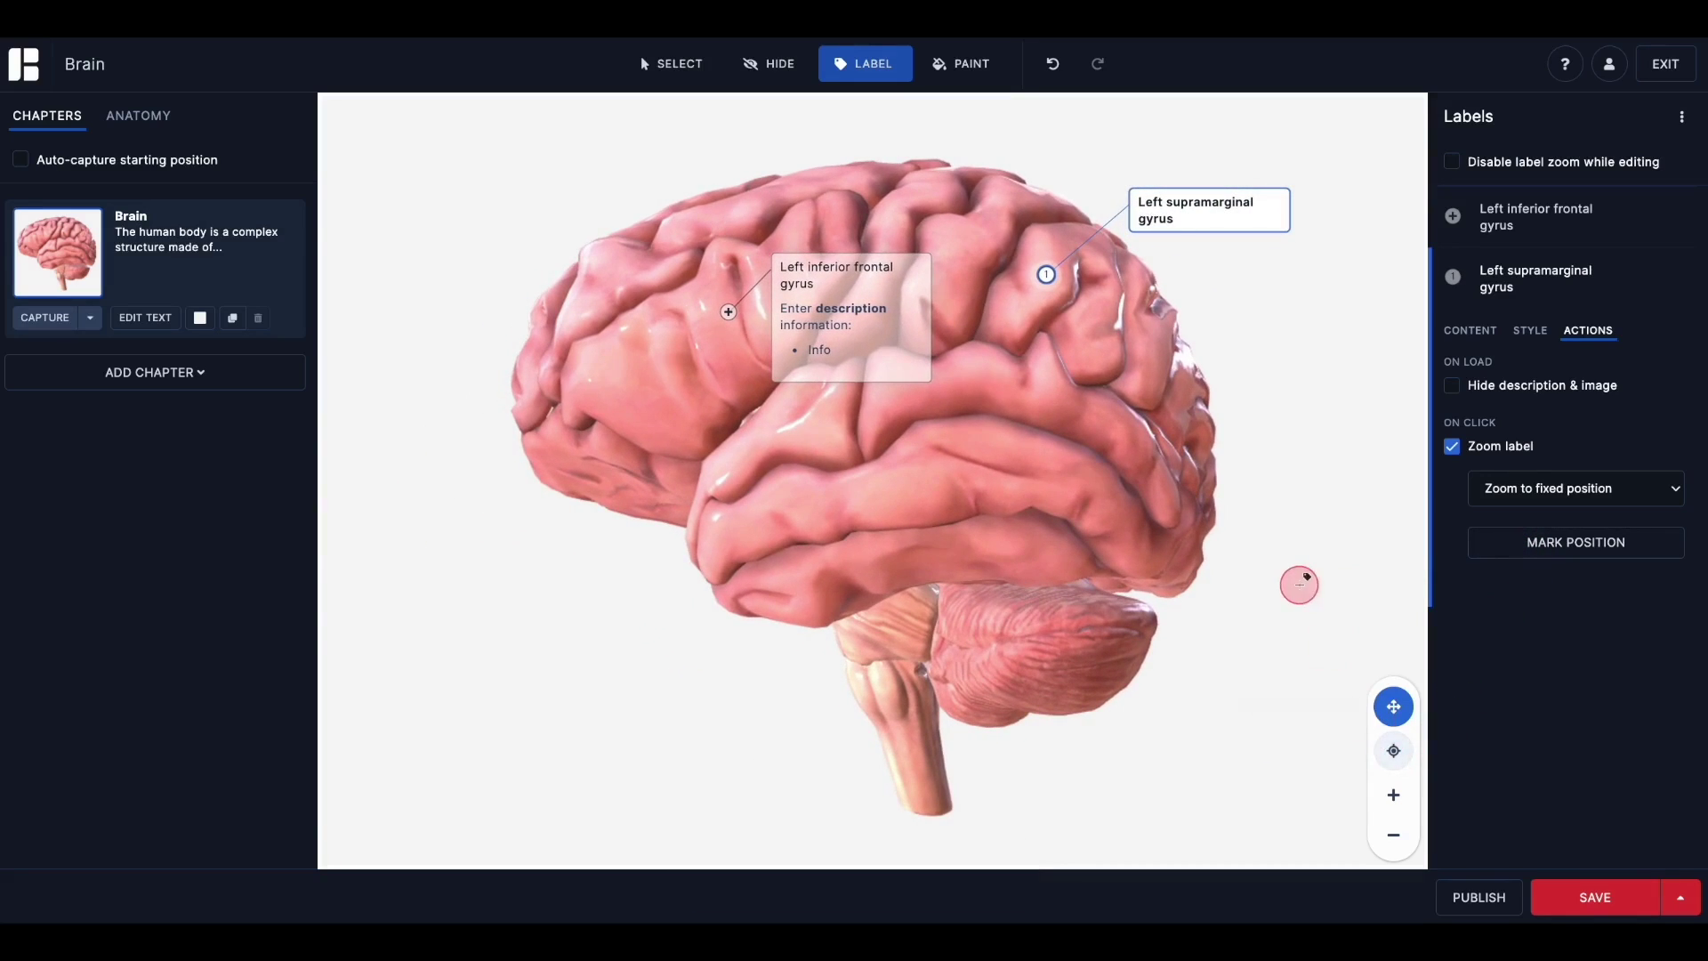
pyautogui.click(1193, 208)
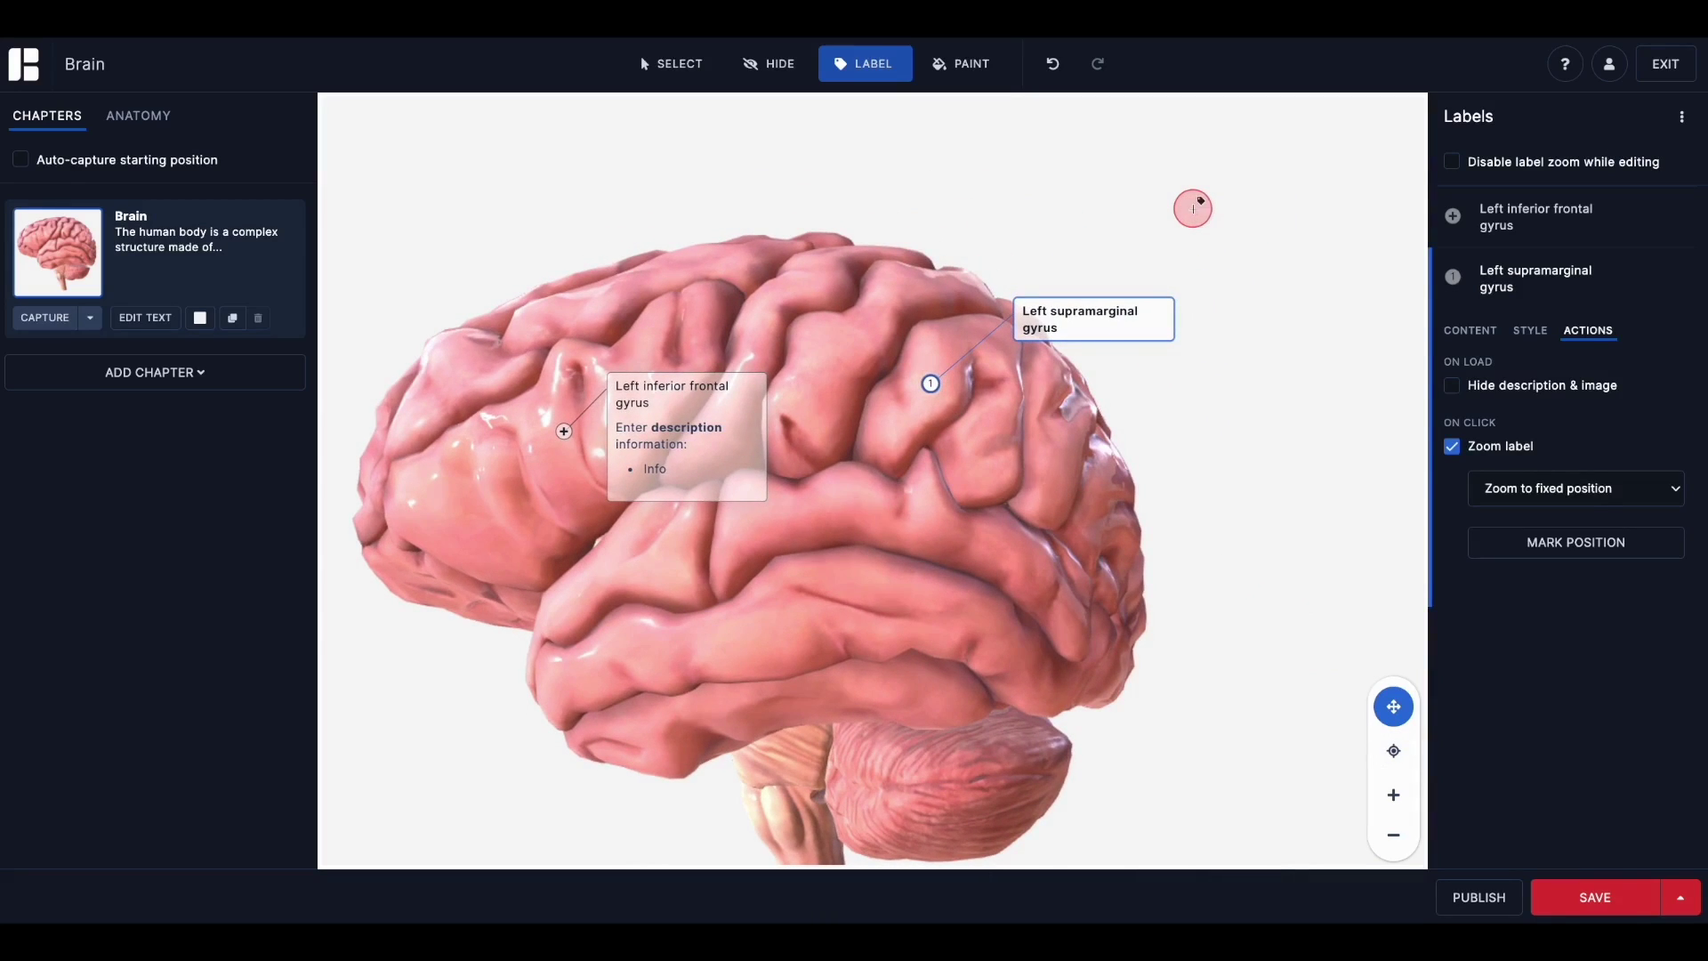
pyautogui.click(1529, 213)
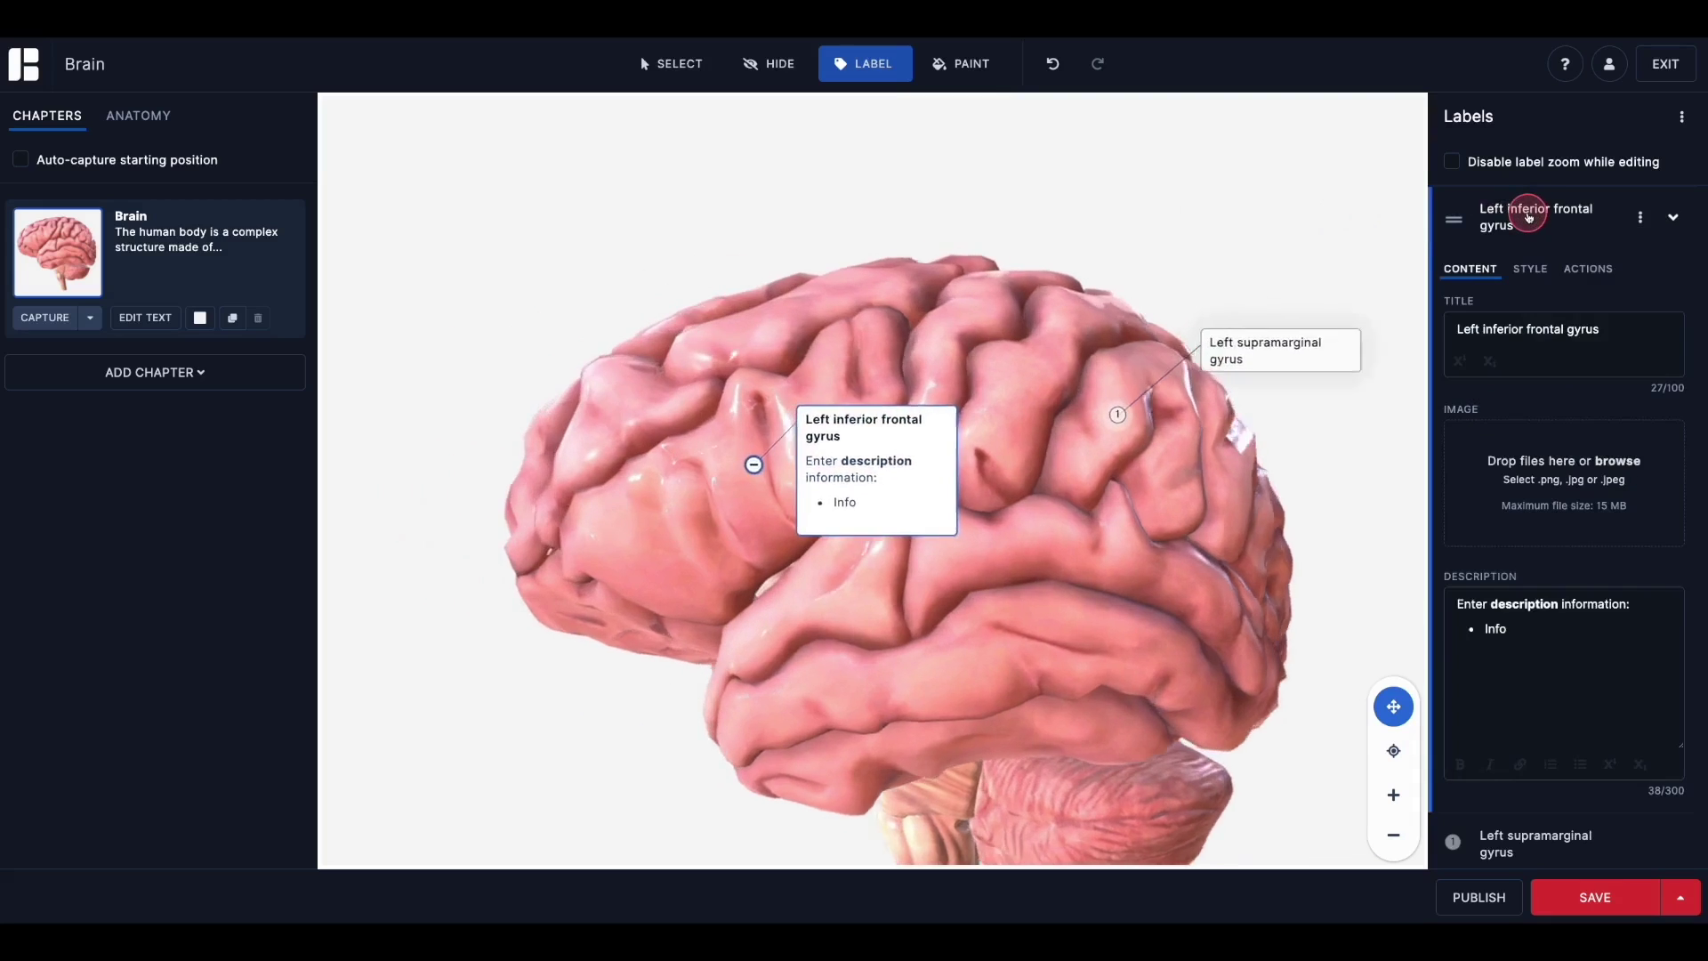
# Check Hide description & image on load for the inferior frontal gyrus label, then recenter
pyautogui.click(1558, 273)
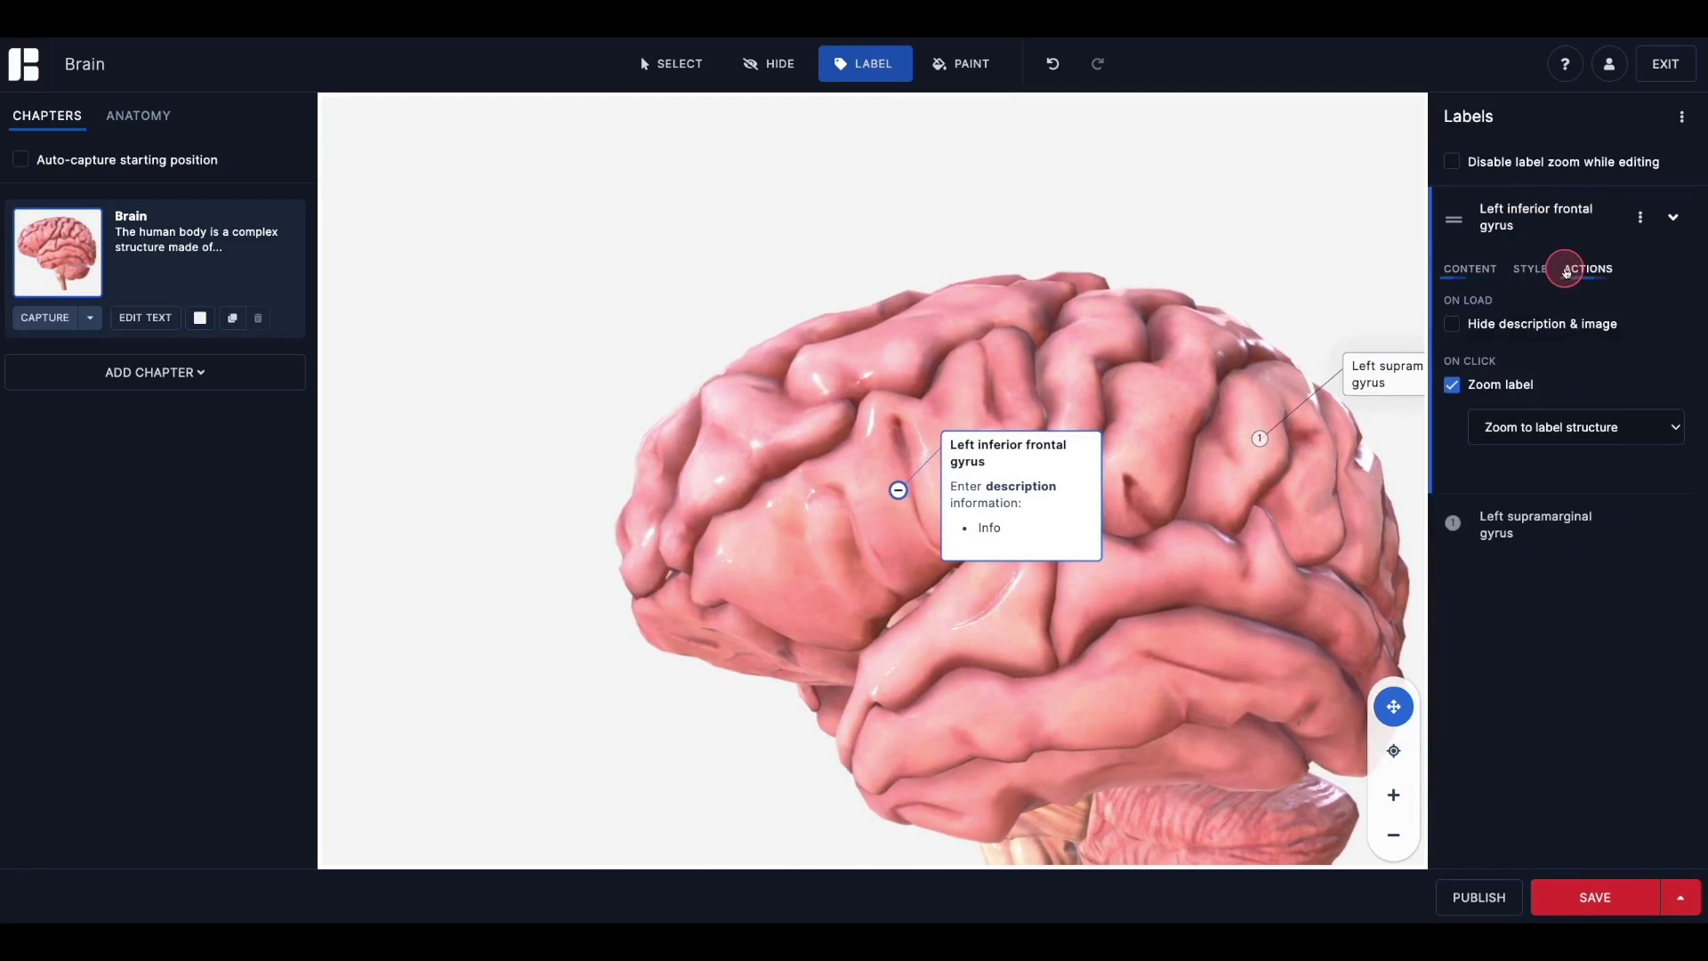
pyautogui.click(1454, 324)
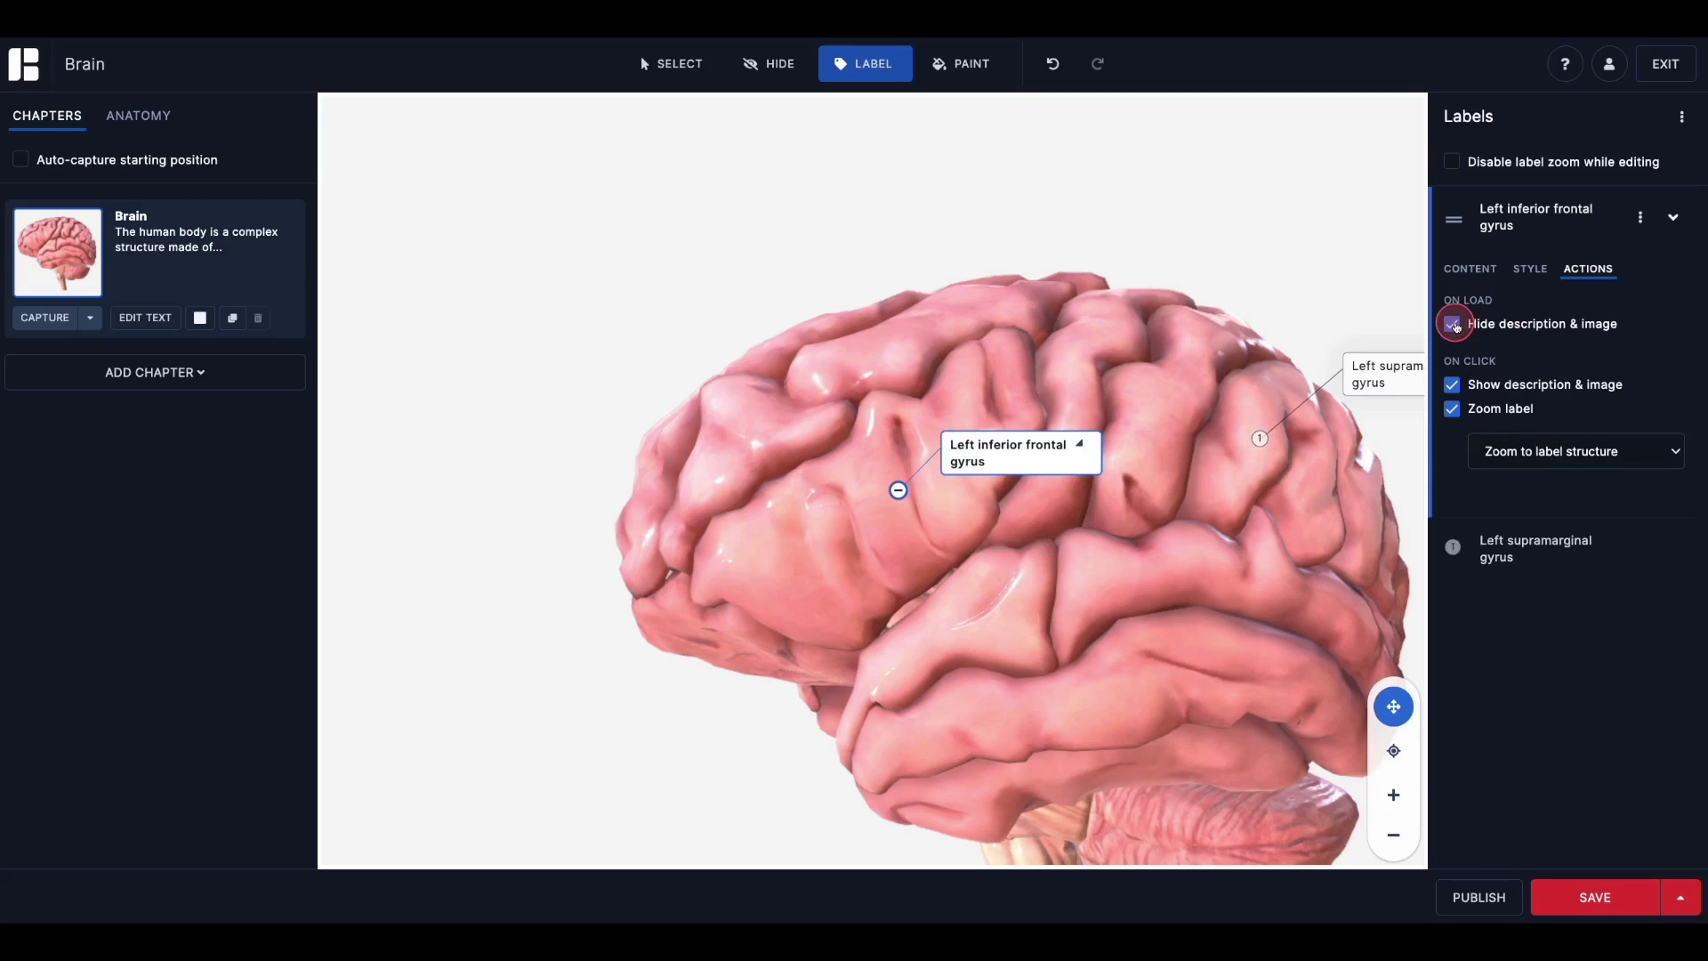
pyautogui.click(1366, 368)
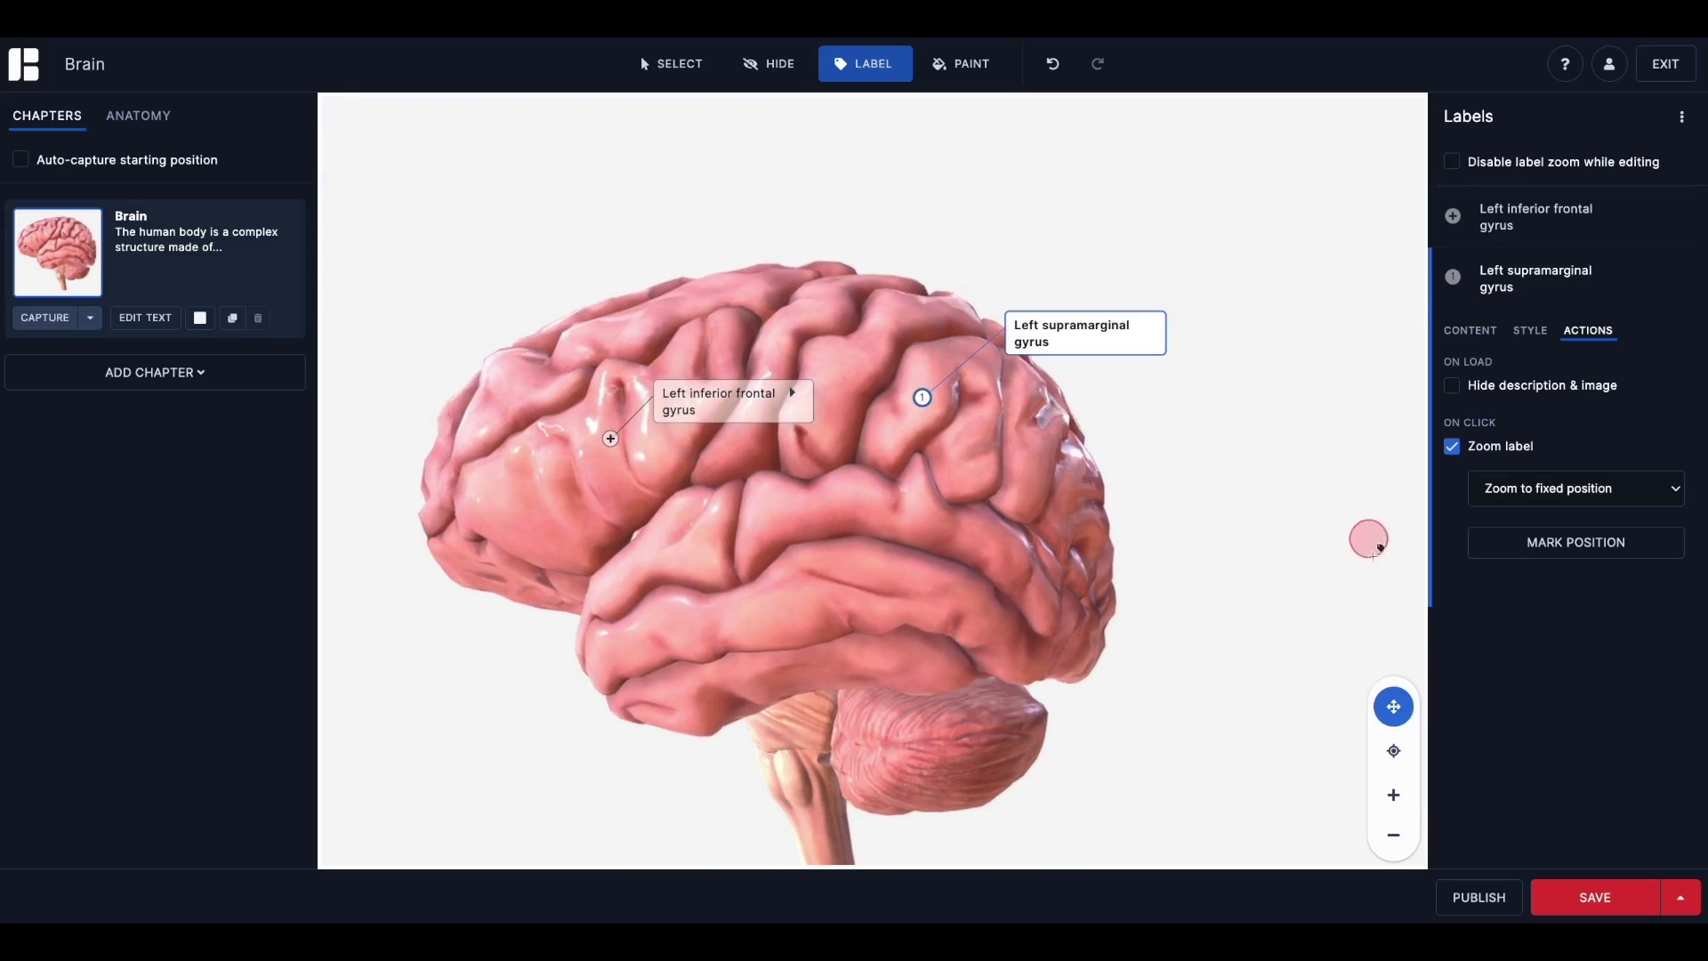
pyautogui.click(1394, 751)
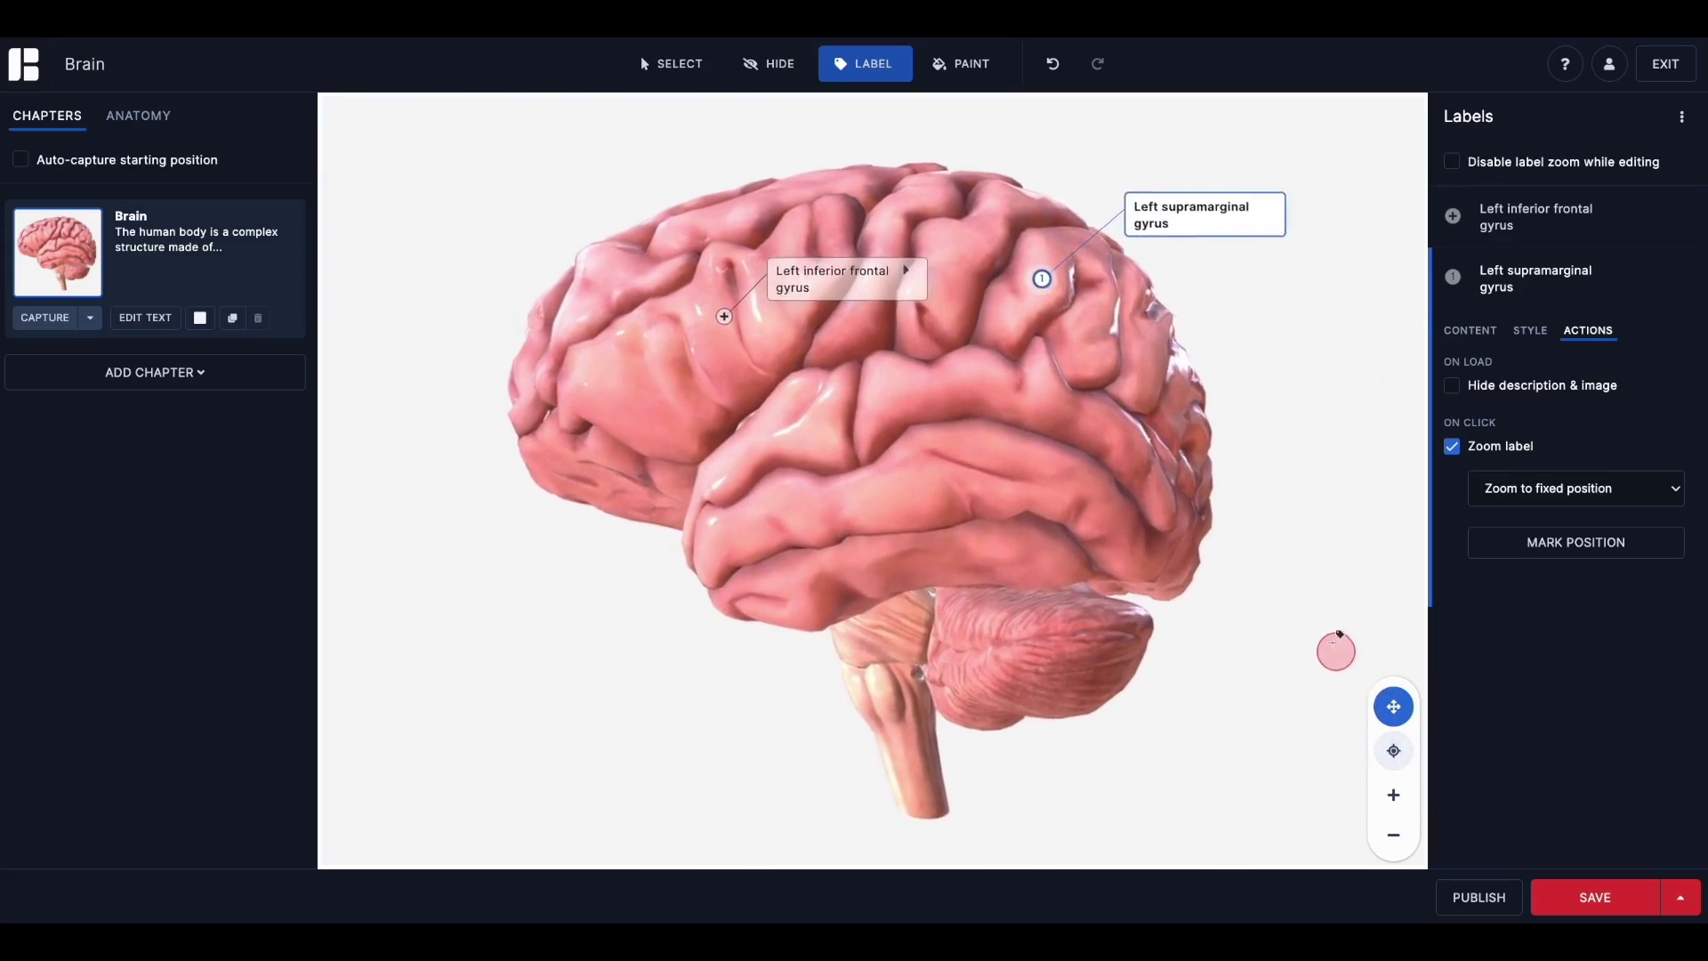